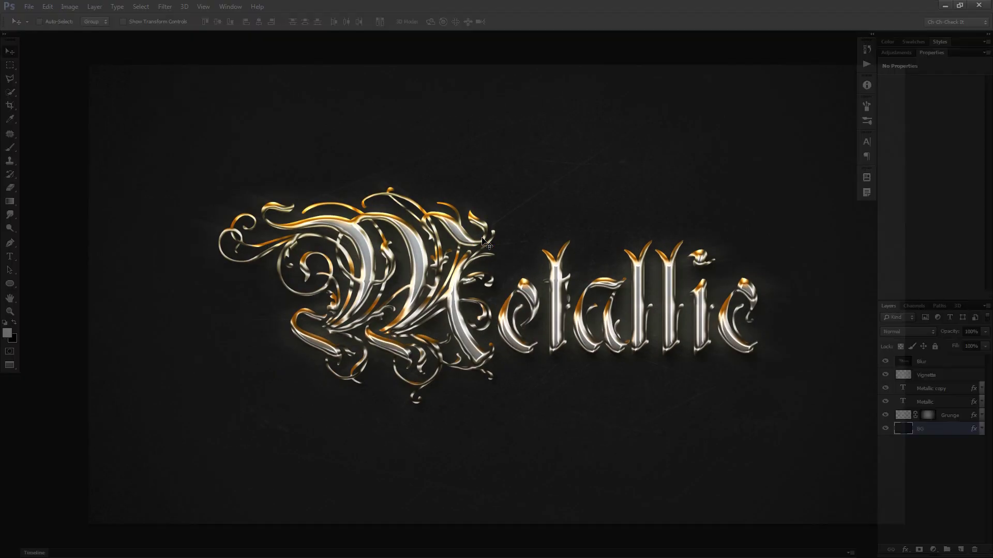
Create a new 1920 x 1080 px, 72 ppi RGB document with a white background, named "Crisp Clean Metallic Text".
key("ctrl+0")
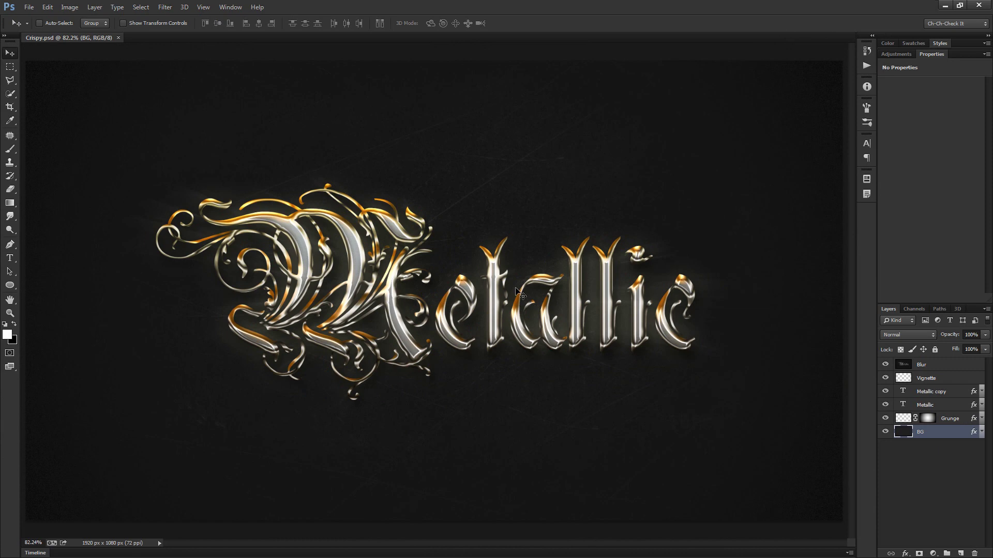
left_click(29, 7)
left_click(215, 304)
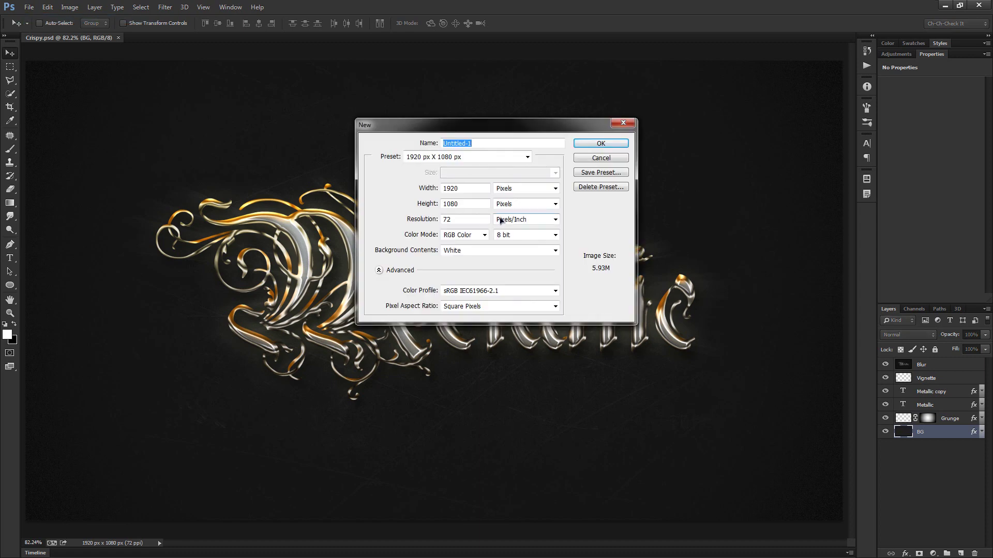
type("Crisp Clean Metallic Text")
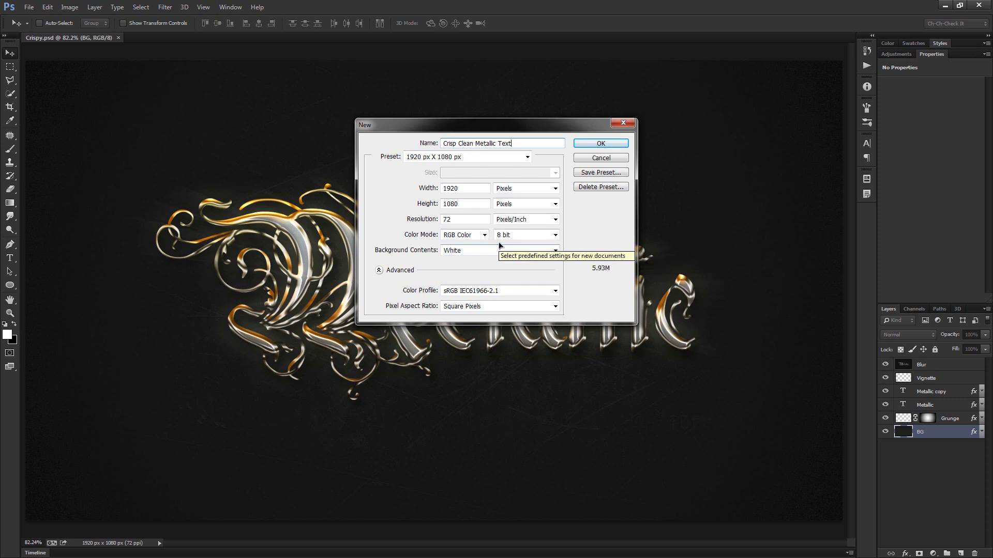
left_click(600, 143)
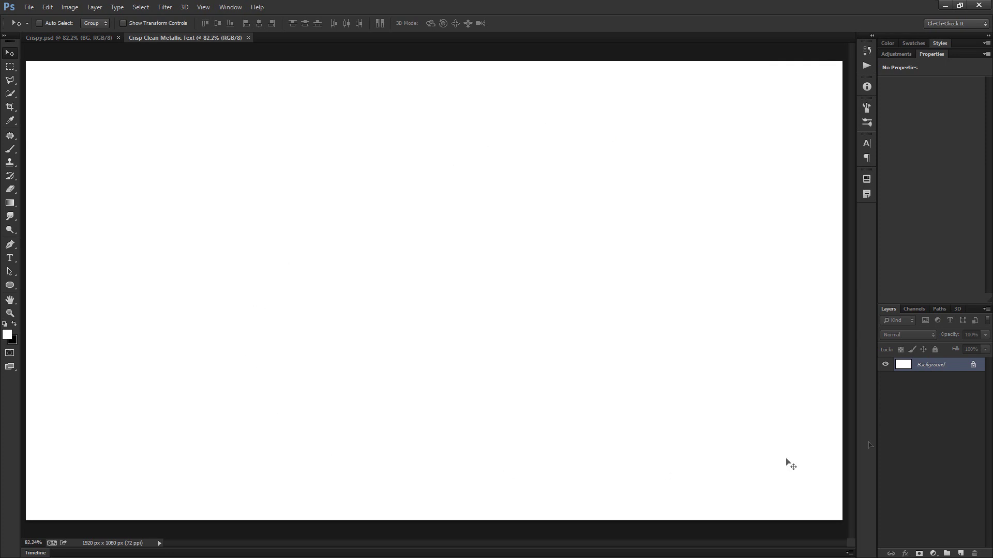
Convert the locked Background into a regular layer named BG.
double_click(934, 368)
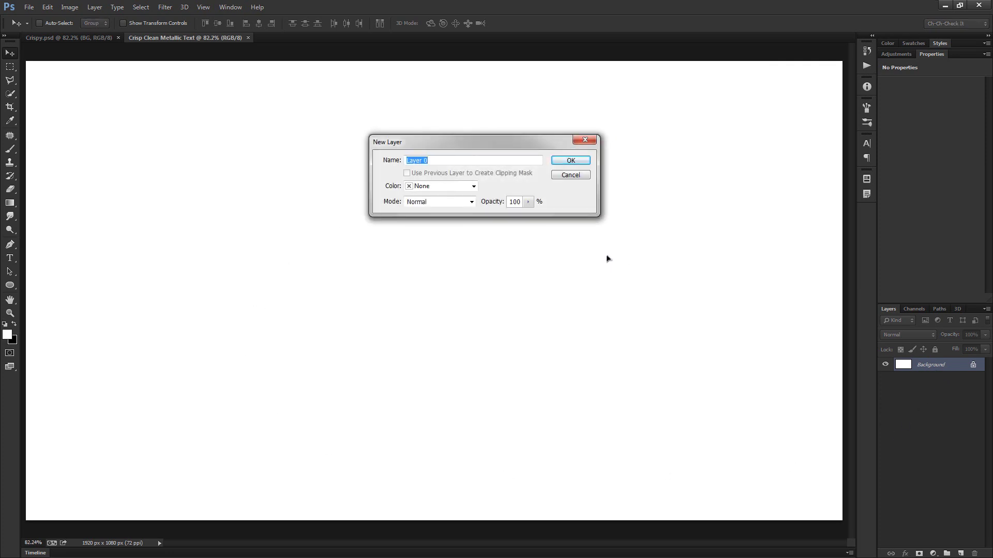
type("BG")
left_click(570, 161)
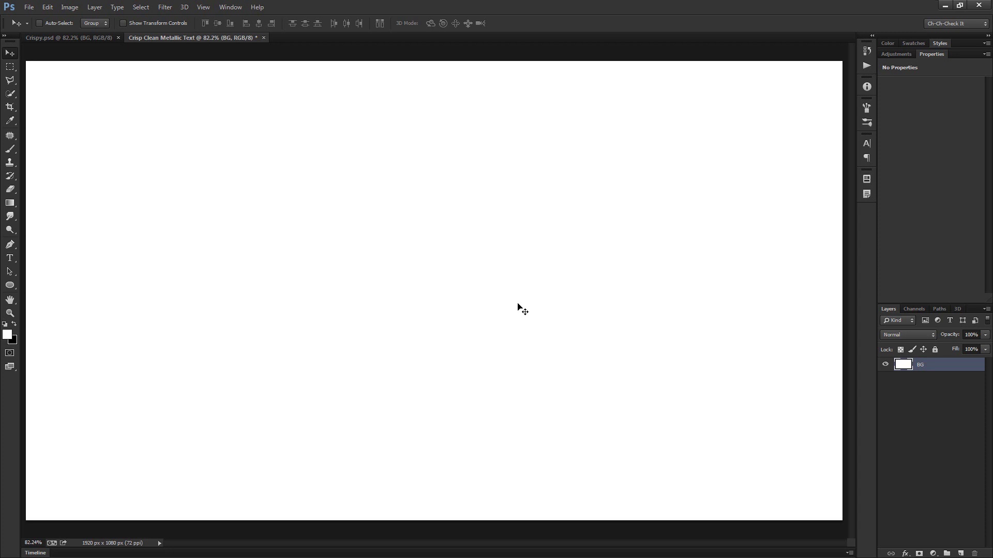
Fill the BG layer with the dark gray color #131313 at 100% opacity in Normal mode.
key("shift+F5")
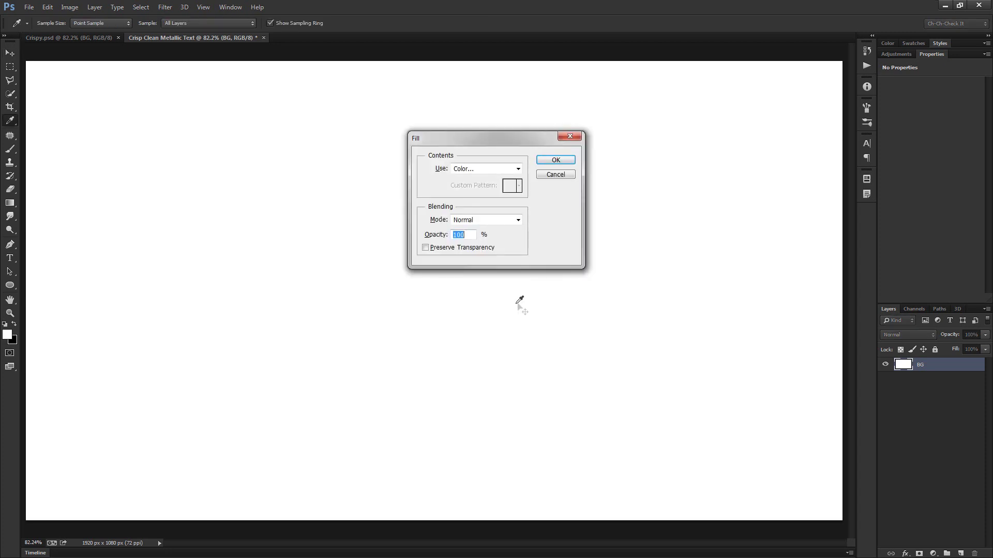
left_click(472, 169)
left_click(472, 196)
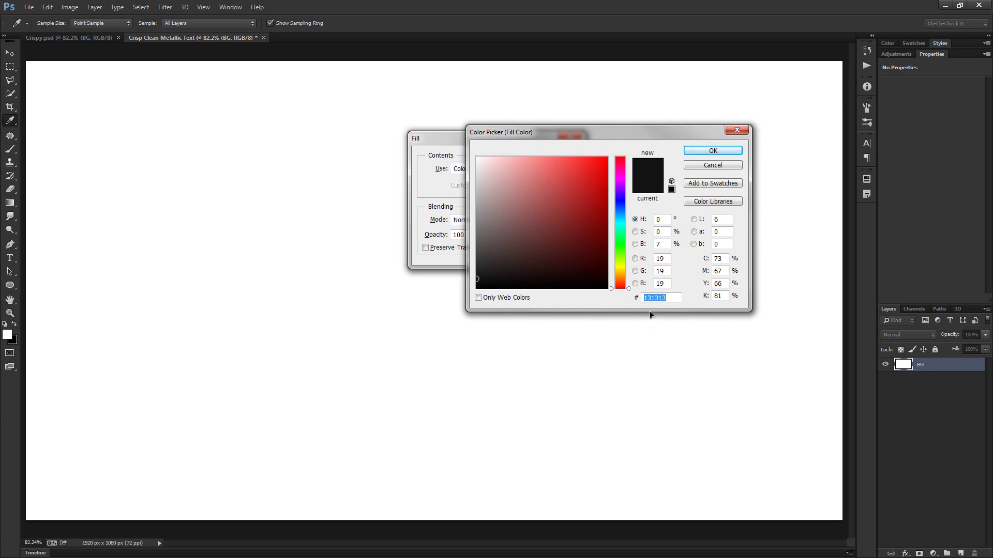
left_click(713, 151)
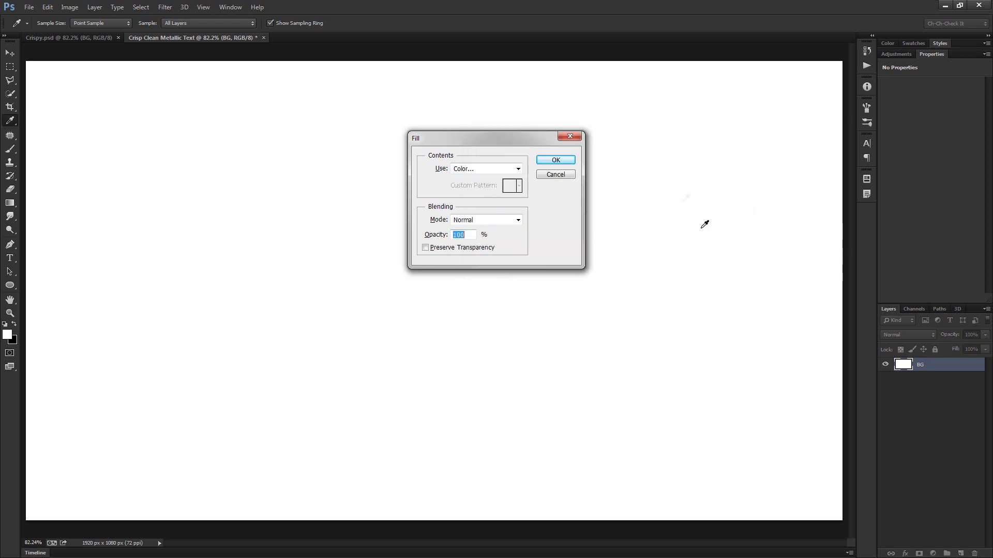
left_click(555, 160)
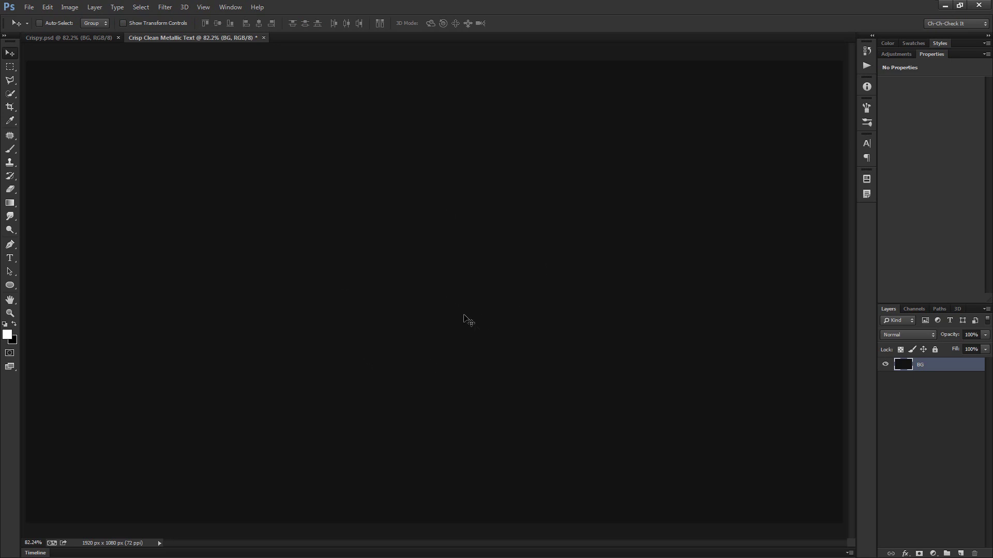
Add a new layer above BG and name it Grunge.
left_click(960, 554)
double_click(925, 365)
type("Grunge")
key("Return")
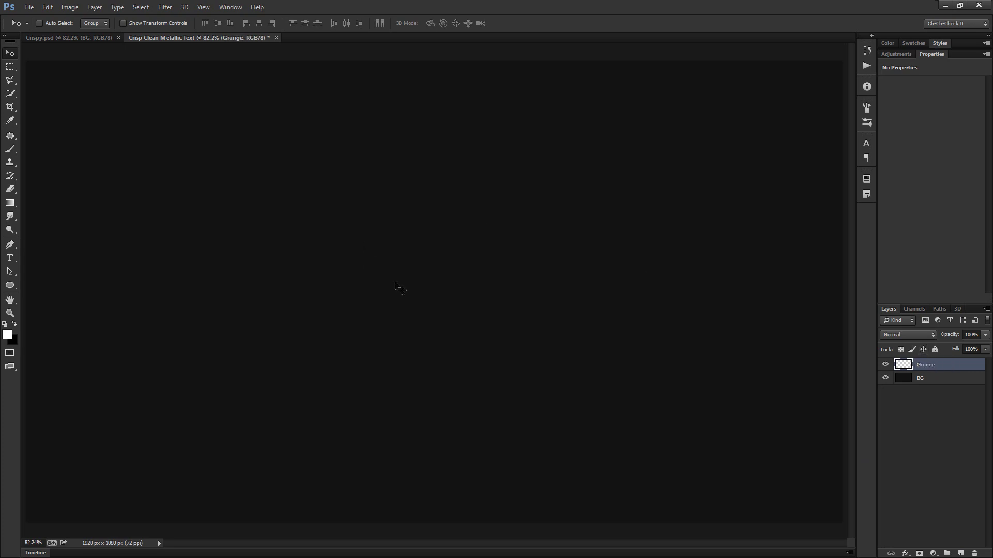
Stamp white grunge texture over the upper-left part of the canvas with the 1154 px grunge brush.
key("b")
left_click(421, 282)
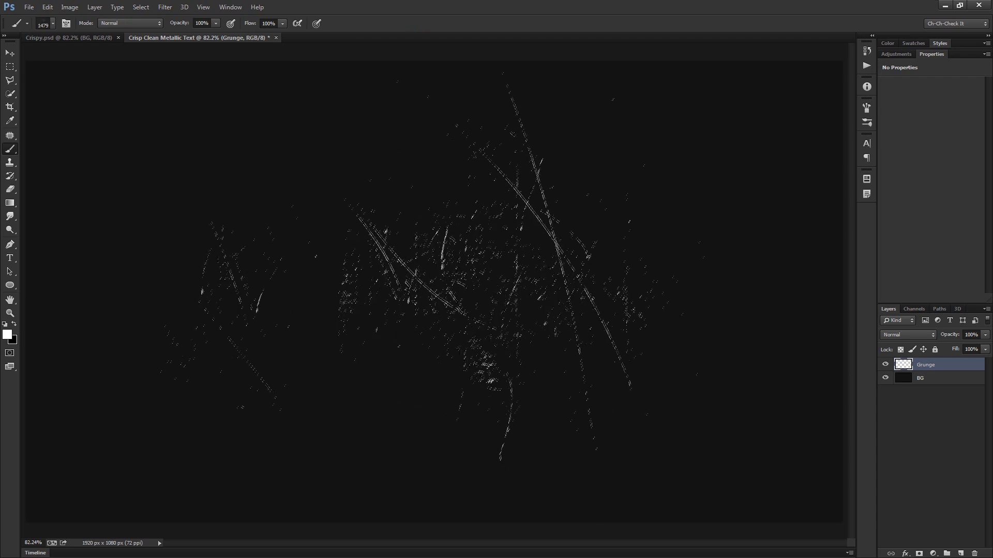
right_click(429, 248)
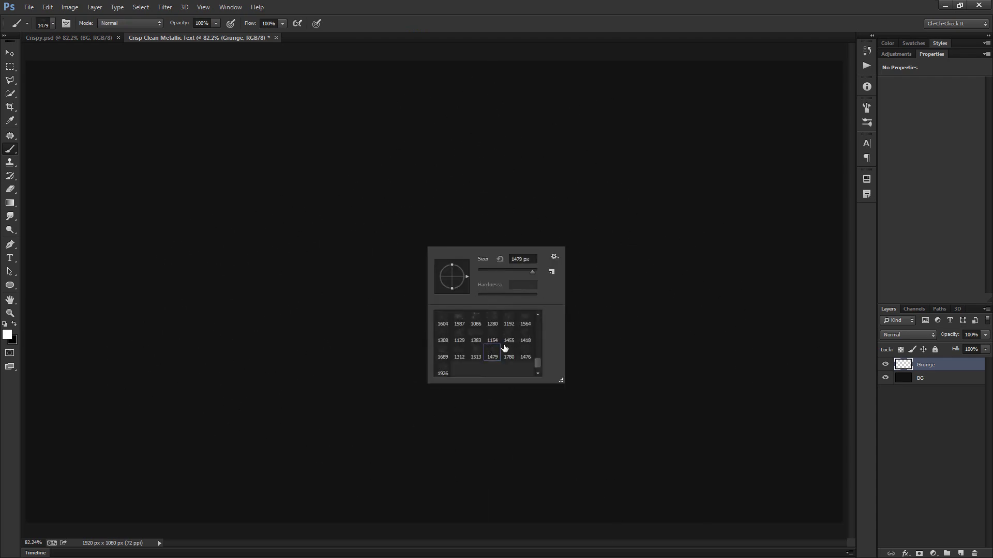
scroll(505, 349, "up", 3)
scroll(501, 350, "down", 3)
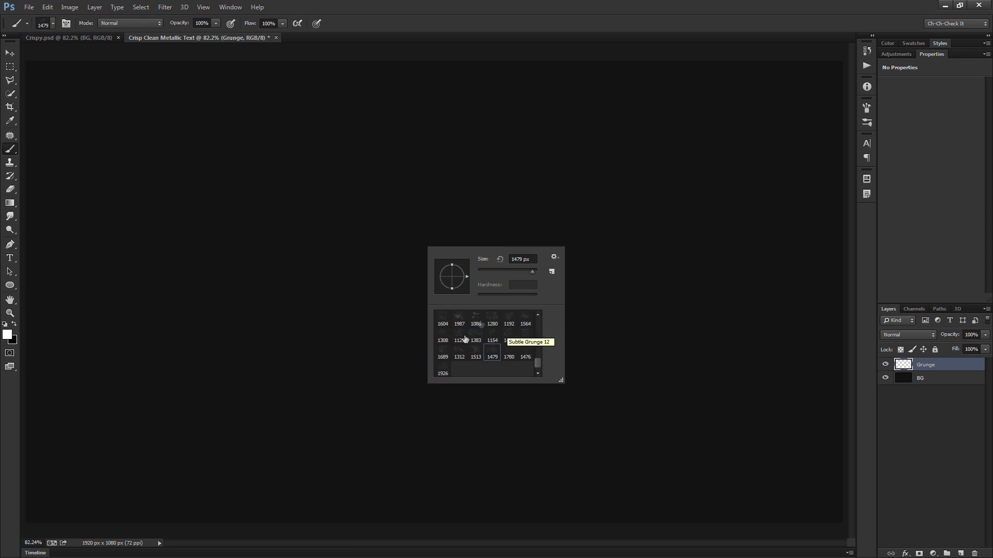
scroll(486, 344, "up", 2)
scroll(487, 349, "down", 2)
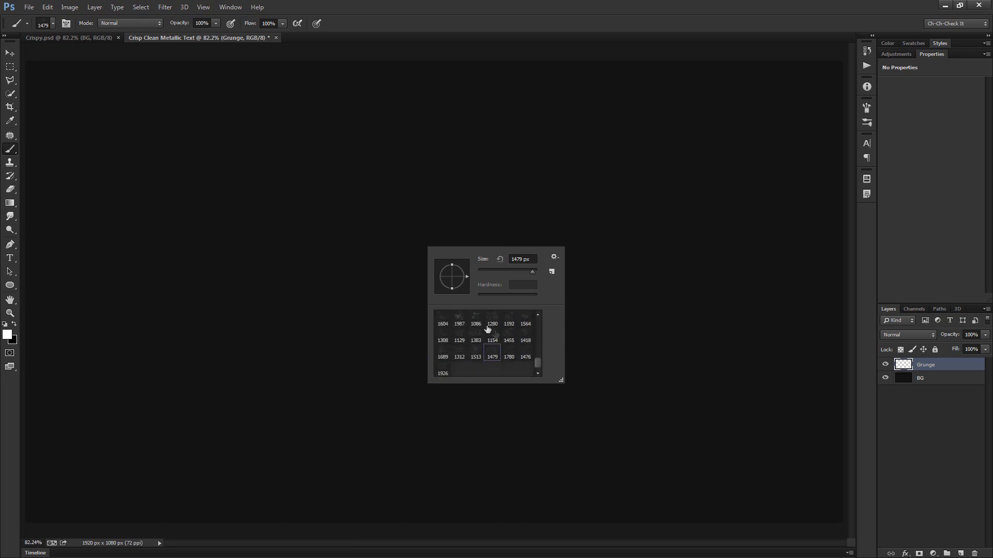
scroll(523, 350, "up", 1)
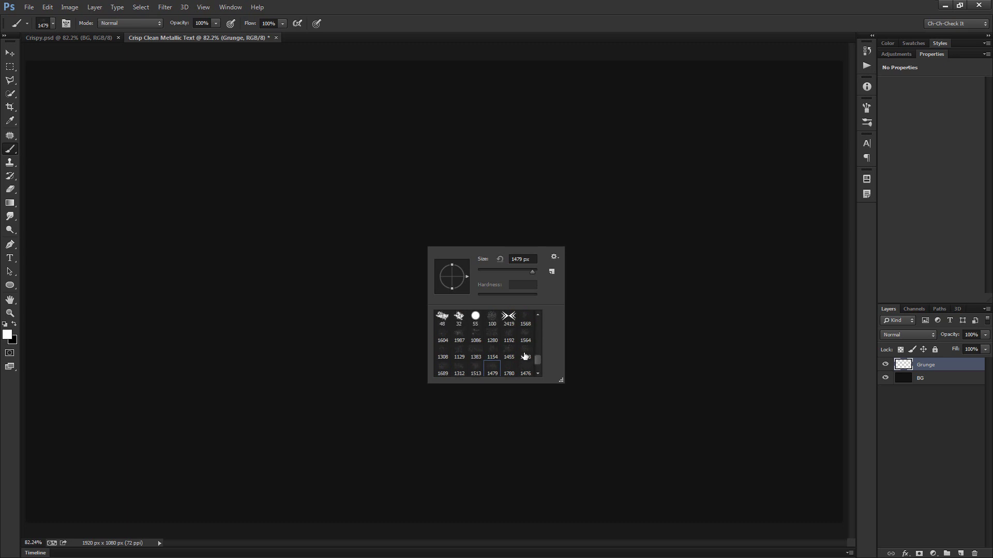
left_click(492, 352)
scroll(435, 291, "down", 2)
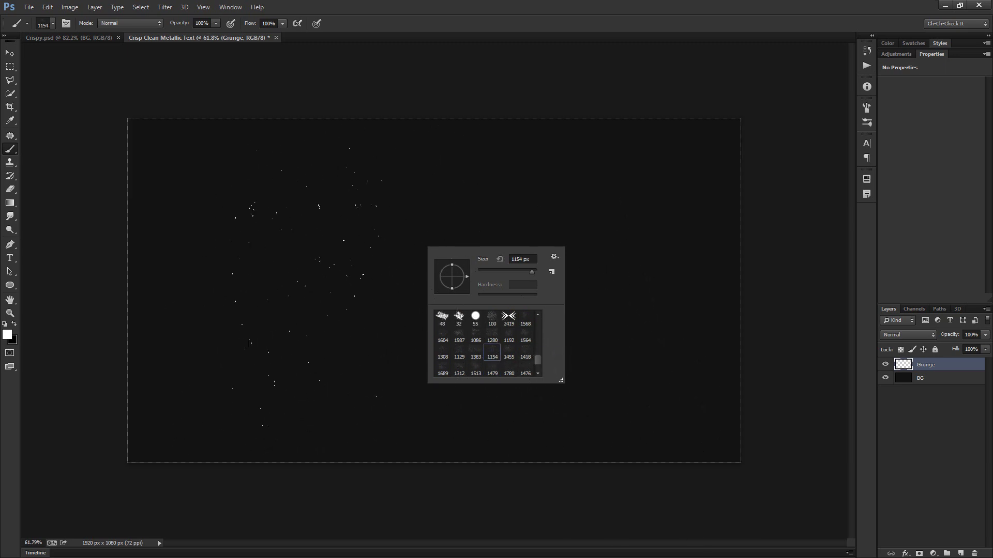
left_click(464, 304)
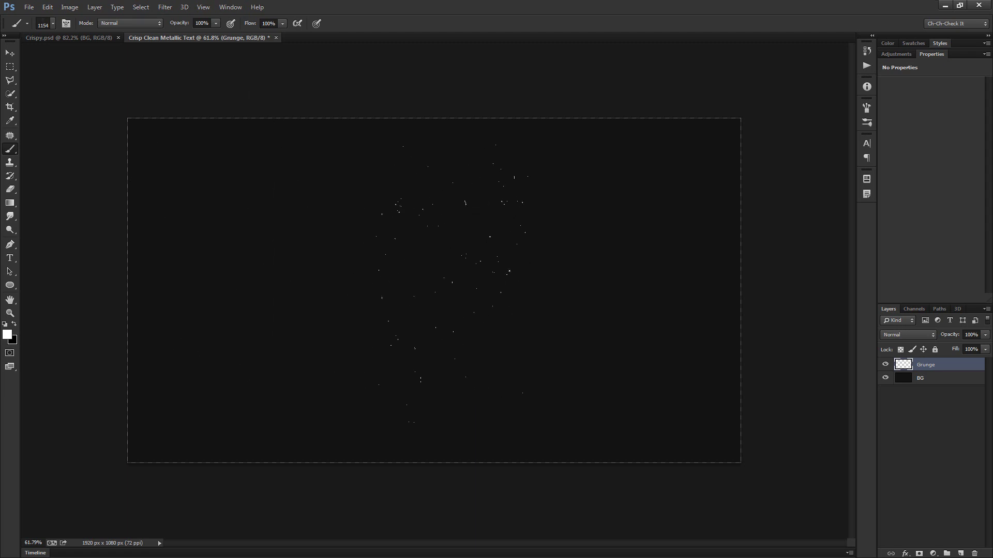
Stamp grunge texture across the upper middle and right of the canvas with the 1383 px brush.
right_click(448, 274)
left_click(495, 381)
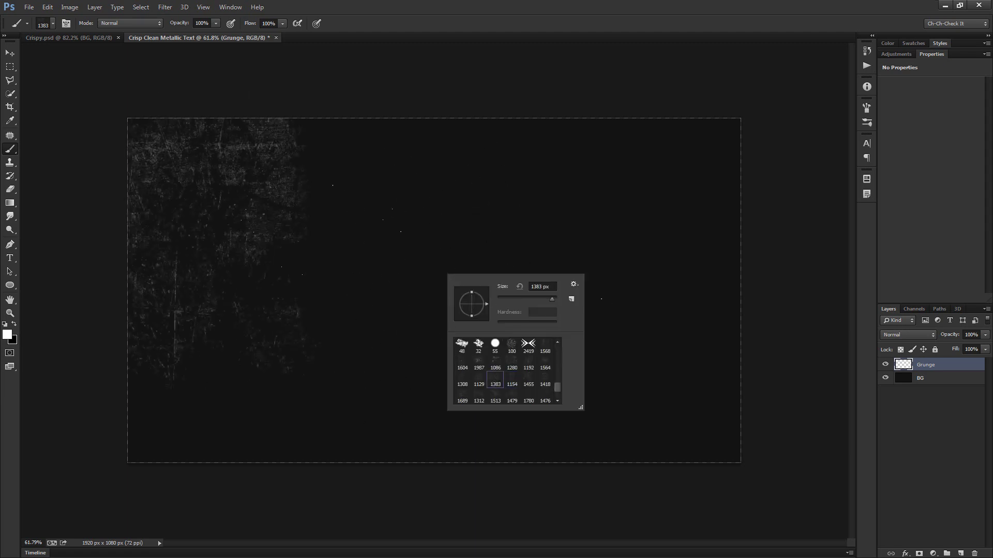
left_click(502, 196)
Stamp grunge with the 1129 px brush, undoing the first stamp and placing it farther toward the canvas's lower-right corner.
right_click(588, 317)
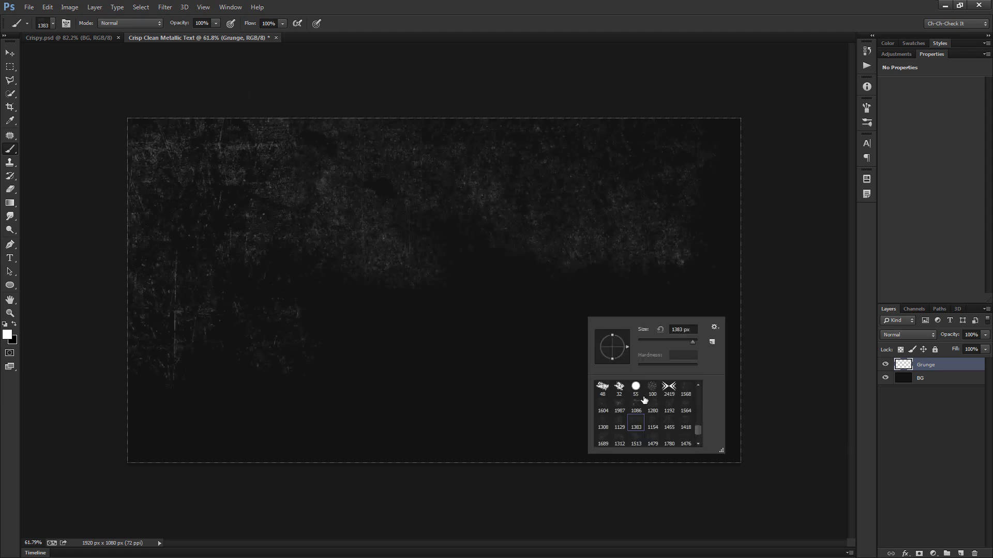
left_click(598, 401)
left_click(543, 393)
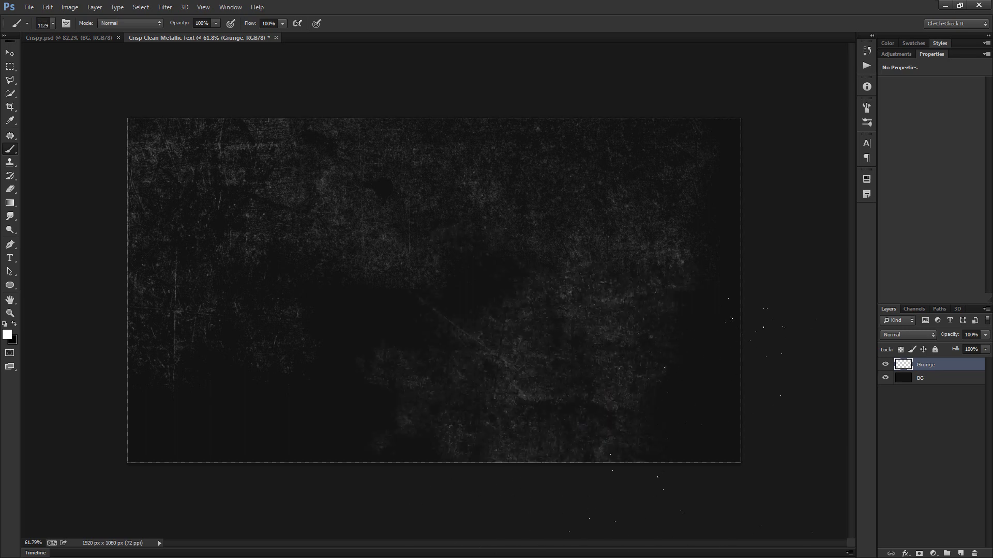
key("ctrl+z")
left_click(714, 390)
Stamp grunge texture over the lower middle of the canvas with the 1418 px brush.
right_click(505, 378)
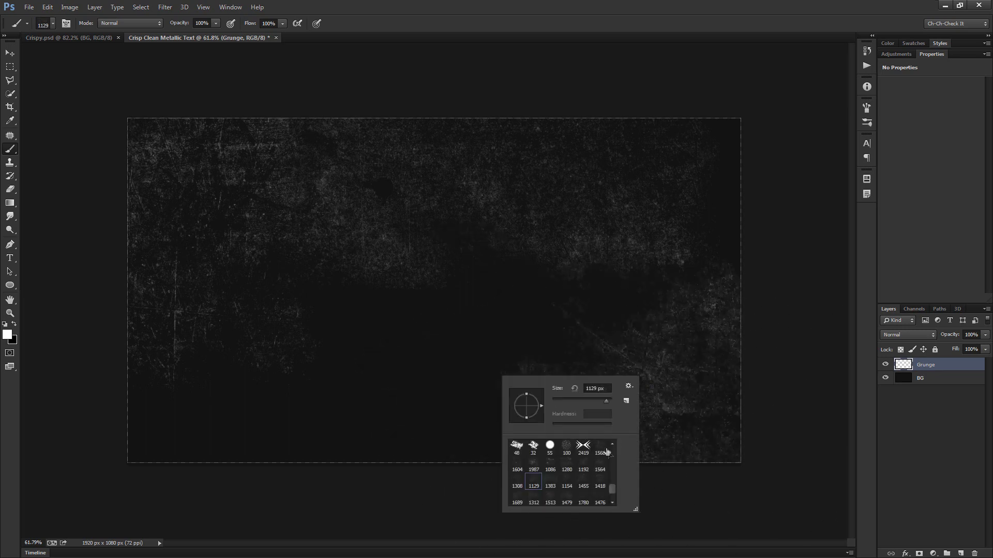
left_click(600, 486)
left_click(283, 339)
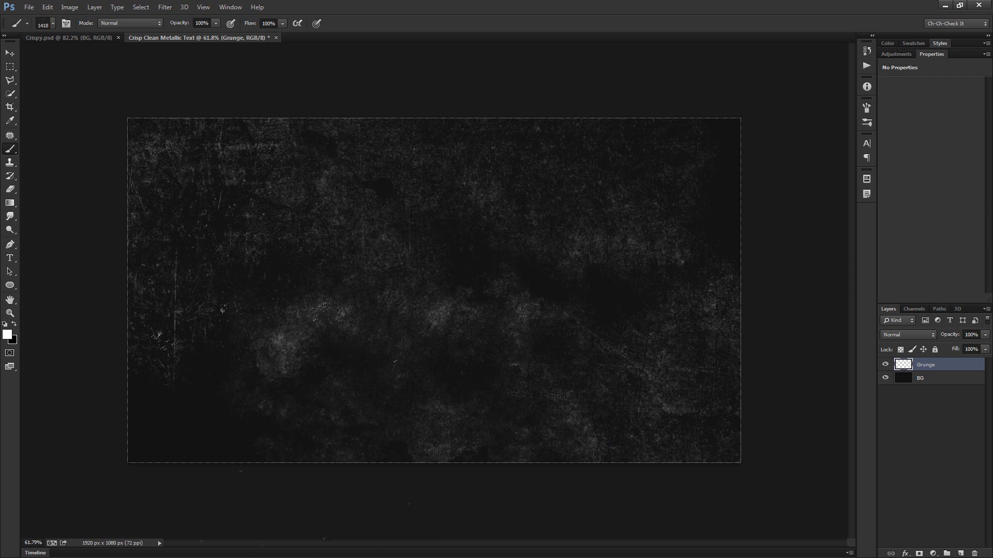
Stamp grunge texture into the canvas's lower-left corner with the 1455 px brush.
right_click(499, 359)
left_click(580, 467)
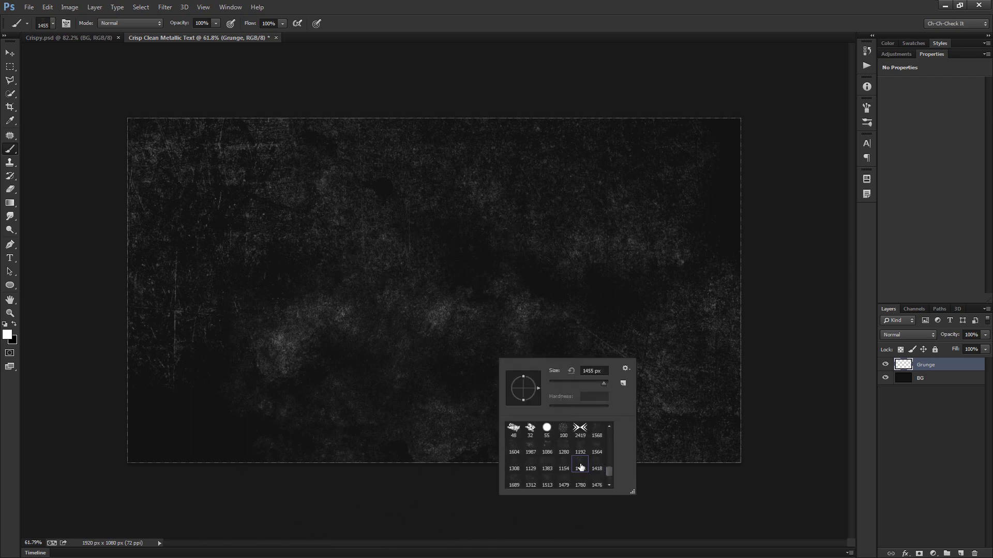
left_click(263, 352)
key("ctrl+minus")
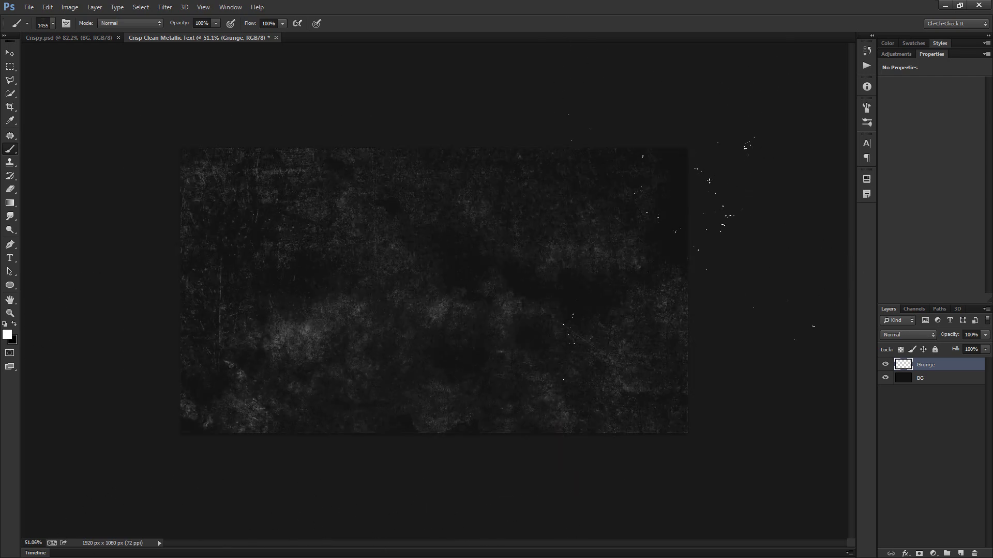
key("ctrl+0")
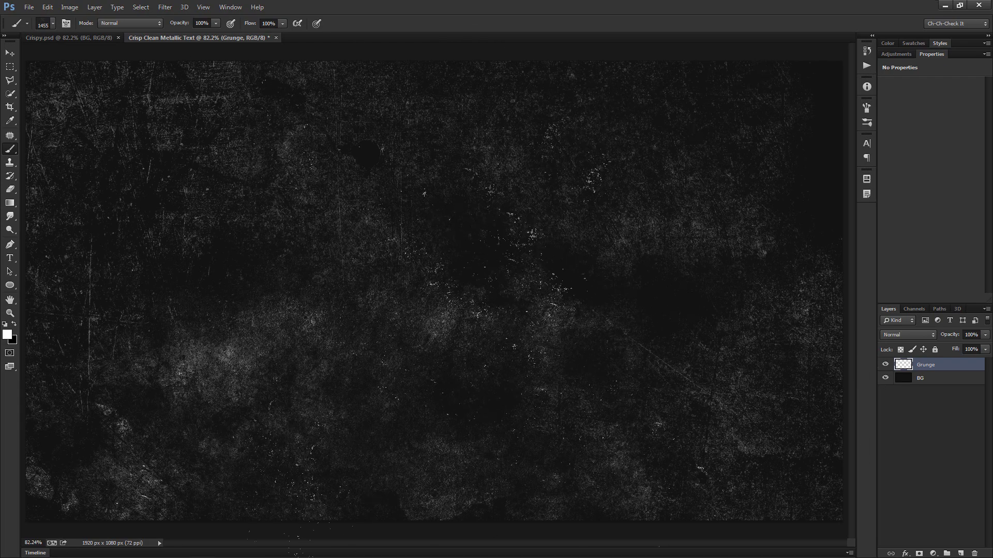
Stamp long scratches across the center of the Grunge layer with the 1780 px brush.
right_click(529, 330)
scroll(600, 420, "down", 1)
left_click(593, 437)
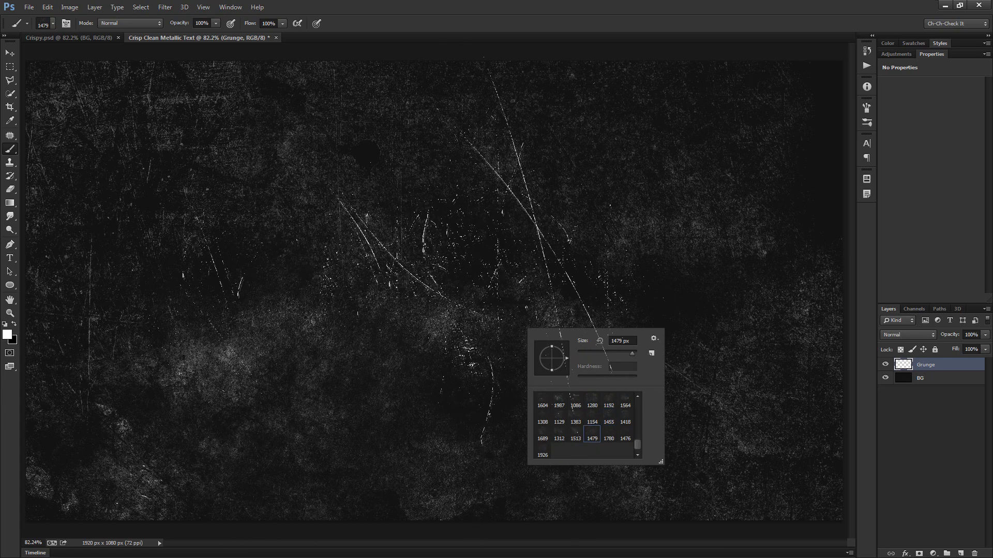
left_click(609, 437)
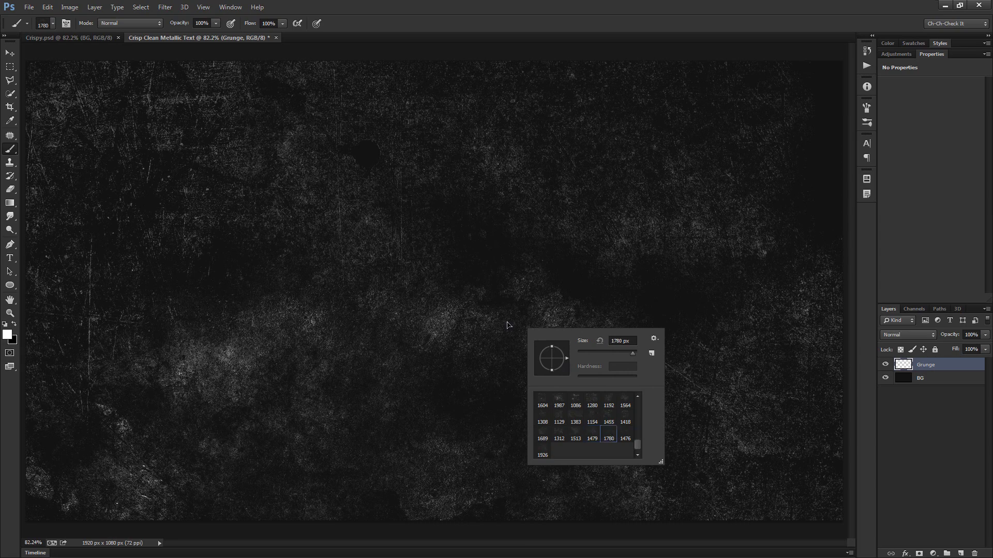
left_click(510, 315)
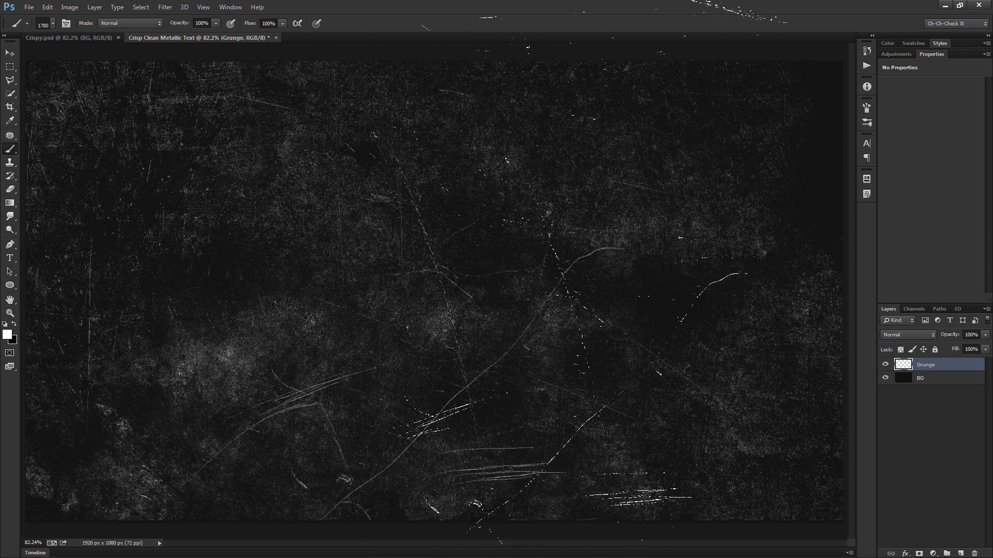
key("v")
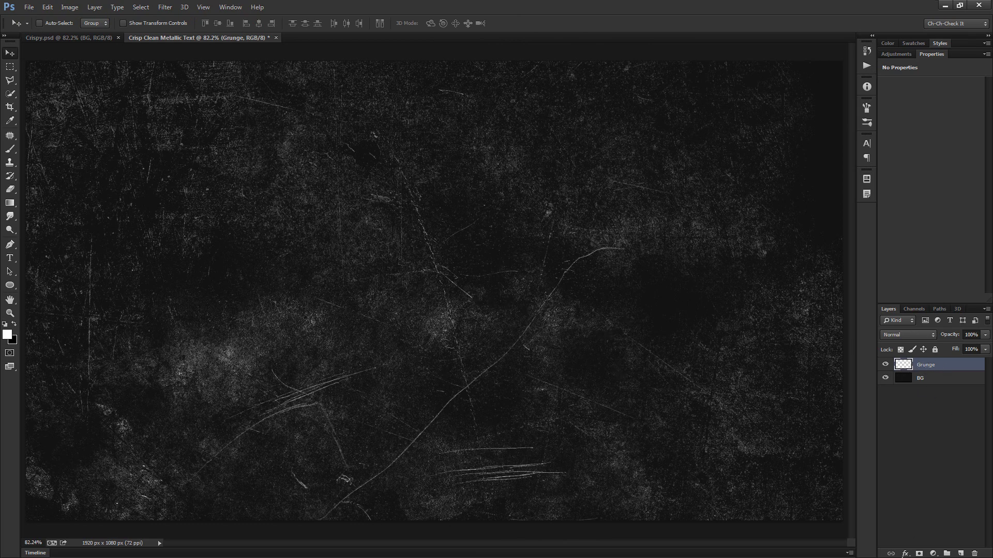
Set the Grunge layer's fill opacity to 0% in its blending options.
left_click(905, 555)
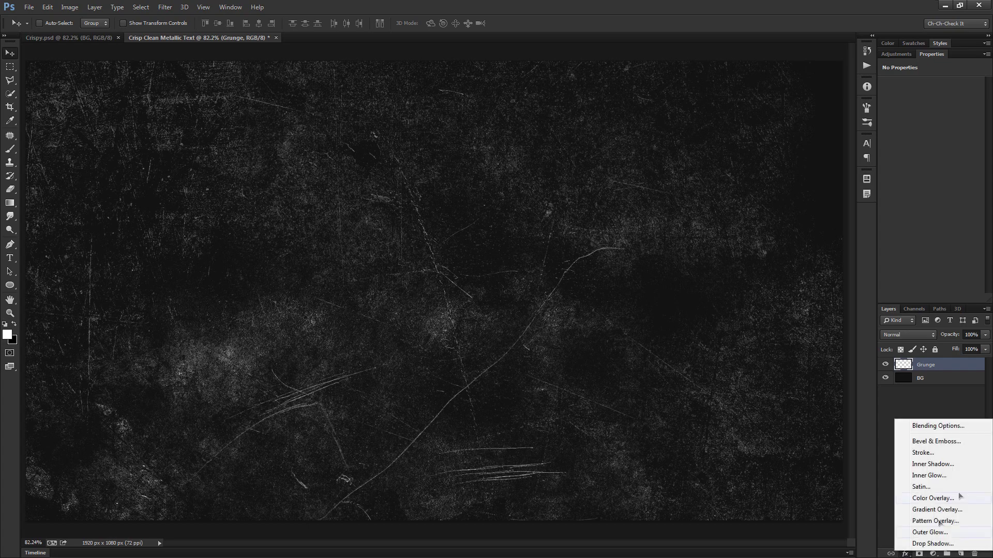
left_click(938, 426)
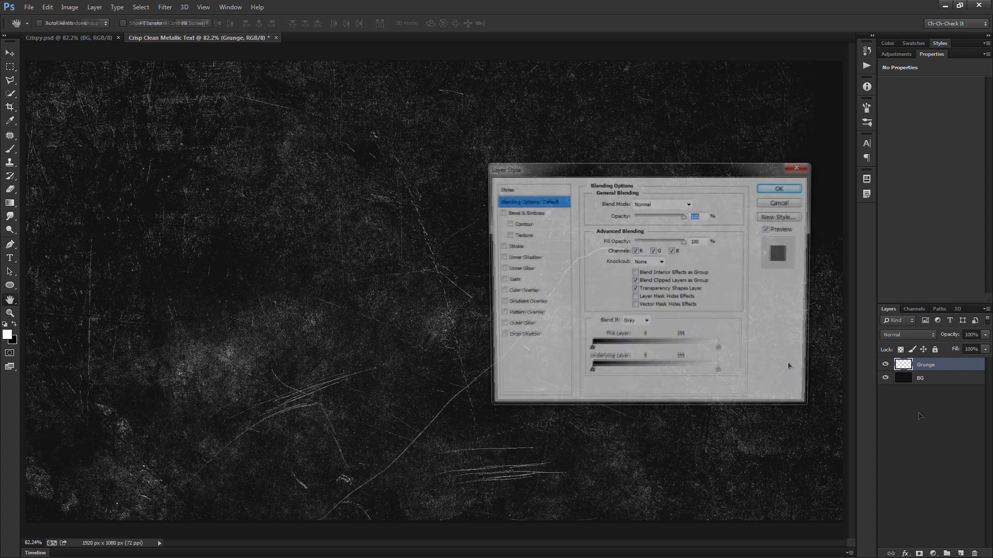
left_click_drag(686, 245, 627, 244)
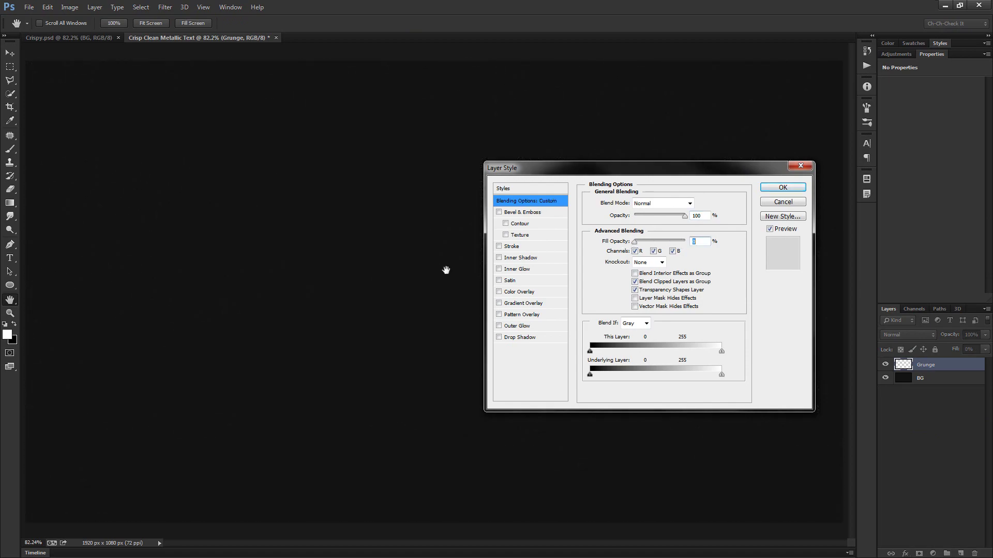
Add a drop shadow to the Grunge layer with Normal blend mode and white color (ffffff).
left_click(530, 339)
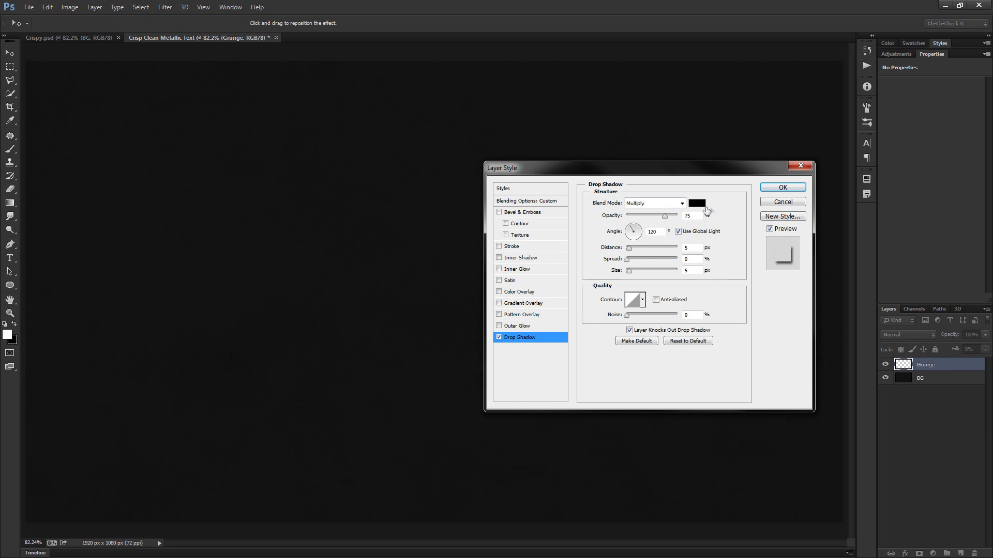
left_click(665, 204)
left_click(644, 214)
left_click(698, 207)
left_click(477, 157)
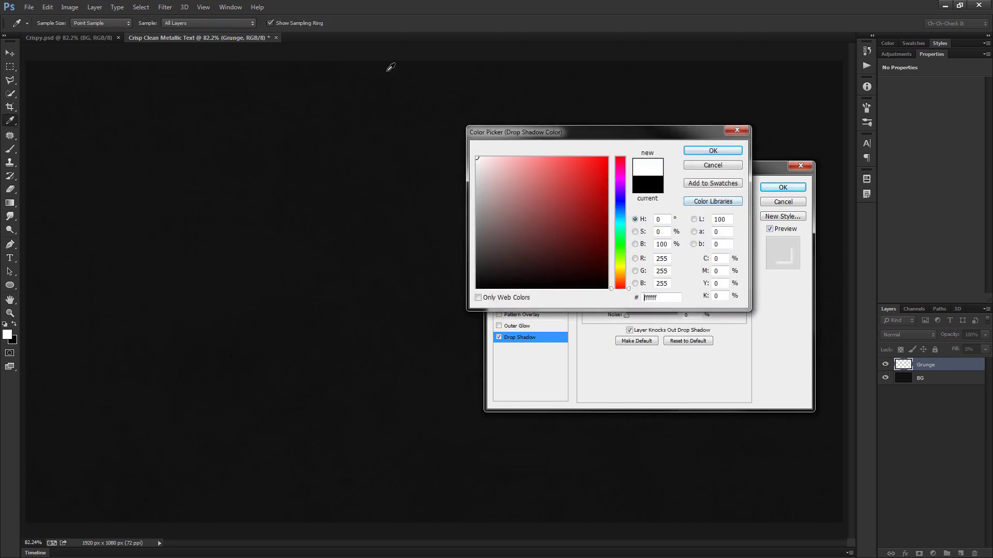
left_click(712, 153)
left_click_drag(682, 173, 662, 182)
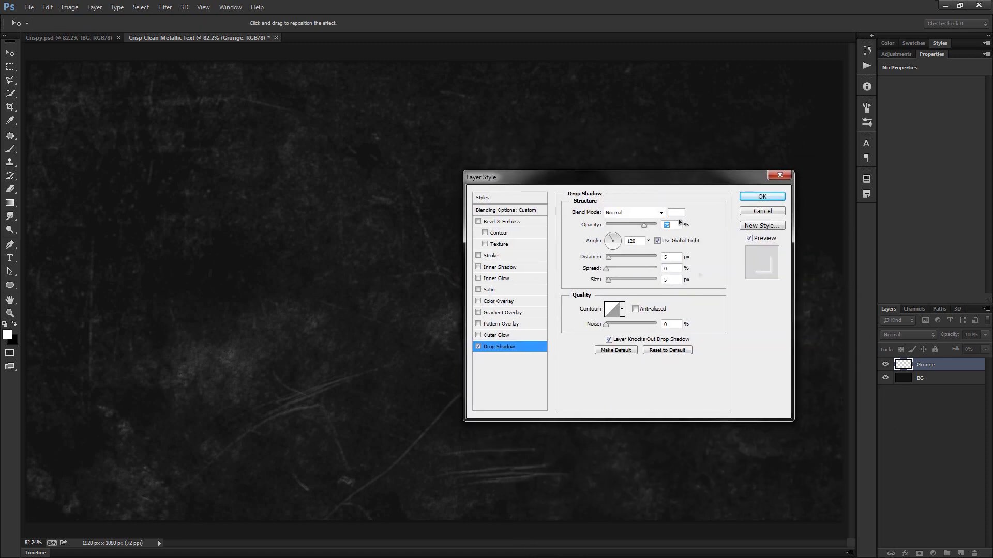
Set the Grunge layer's drop shadow distance to 1 px and size to 0 px.
left_click(672, 257)
type("1")
key("Tab")
key("Tab")
type("0")
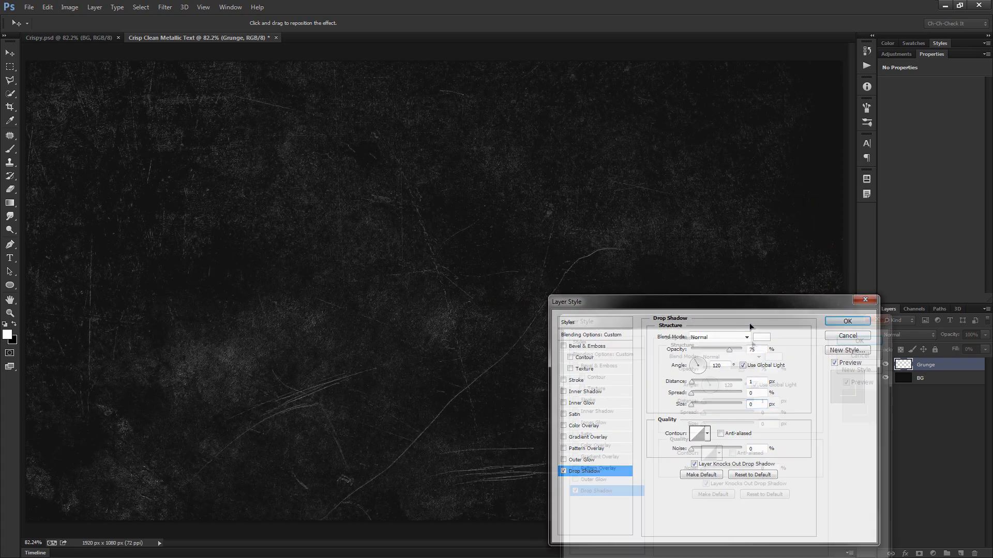
left_click_drag(779, 439, 660, 168)
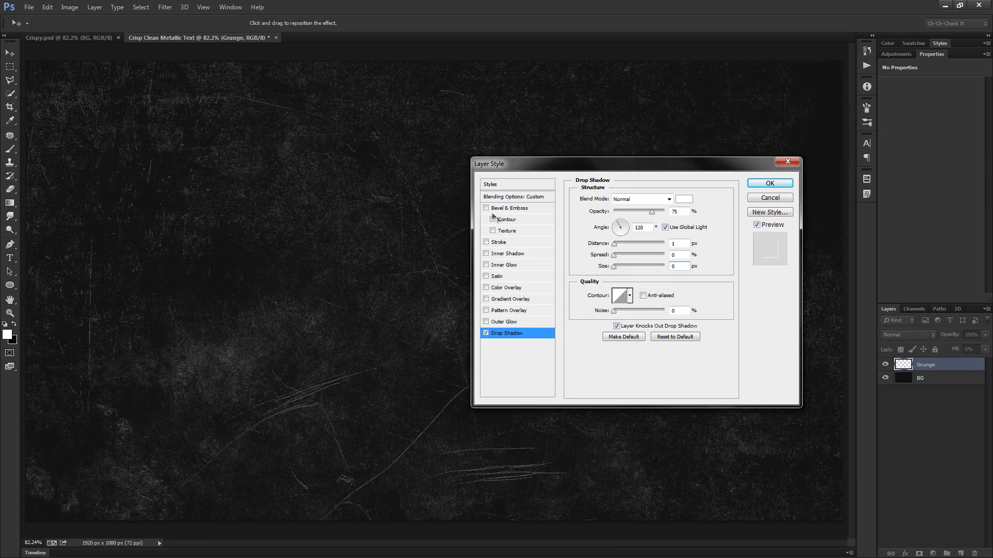
Add an inner shadow to the Grunge layer with a distance of 1 px and size of 0 px, and apply the layer style.
left_click(509, 253)
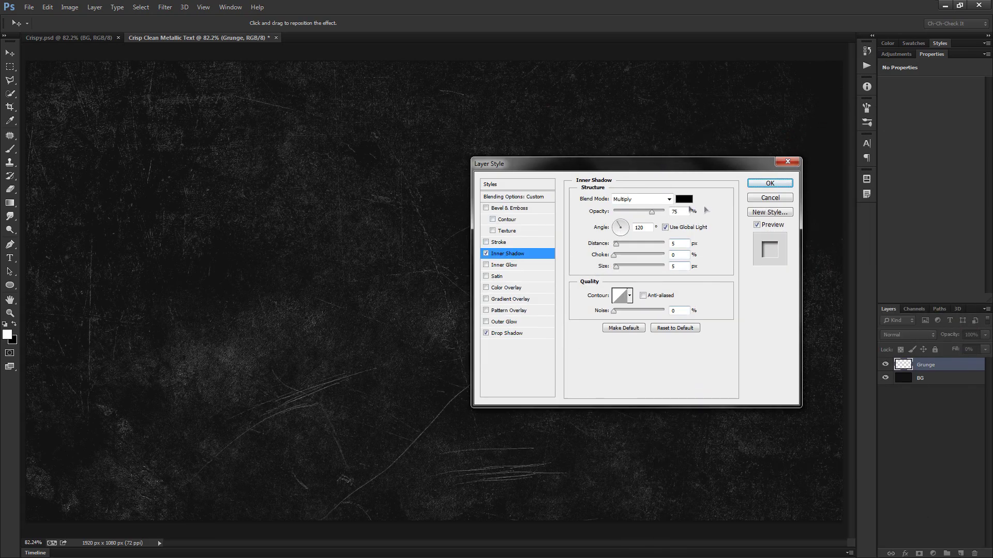
left_click(679, 244)
type("1")
key("Tab")
key("Tab")
type("0")
left_click_drag(640, 176, 701, 265)
left_click(830, 273)
Change the Grunge layer's drop shadow to Soft Light blend mode at 100% opacity.
scroll(414, 323, "up", 6)
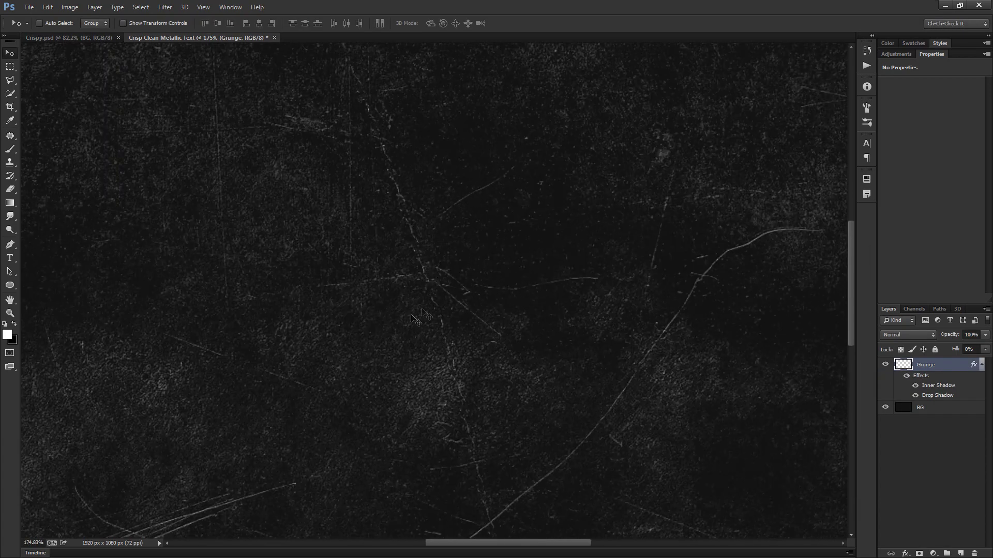
scroll(414, 323, "down", 5)
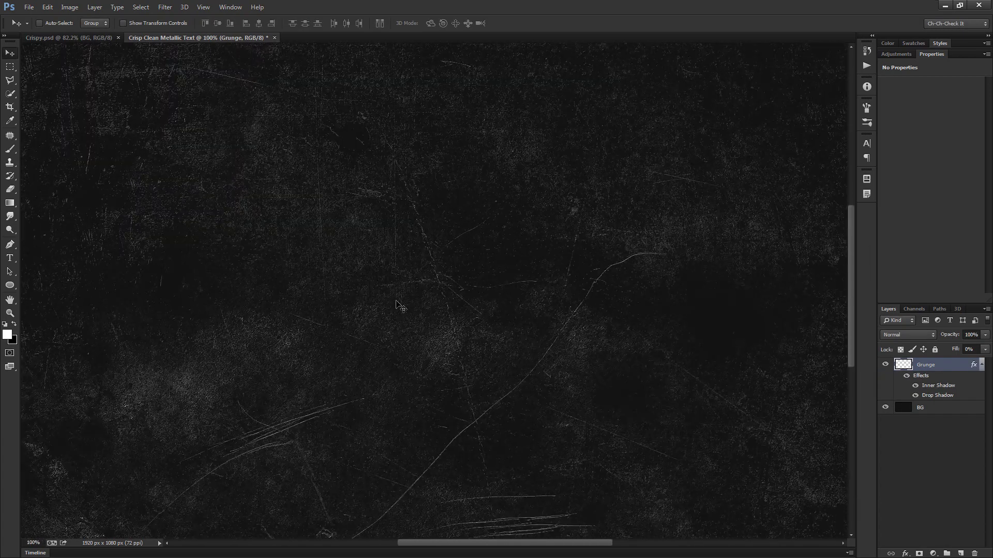
scroll(554, 384, "down", 1)
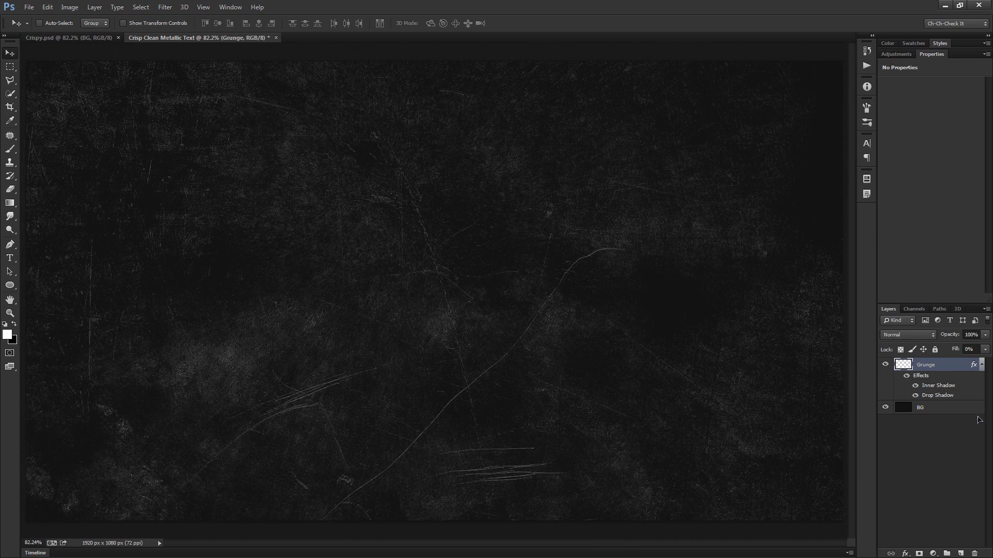
double_click(940, 387)
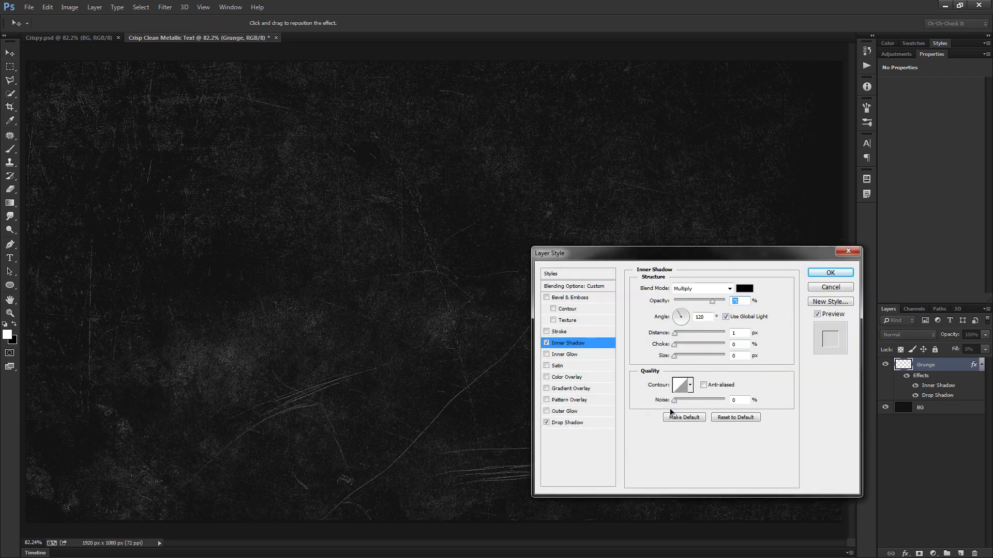
left_click(576, 423)
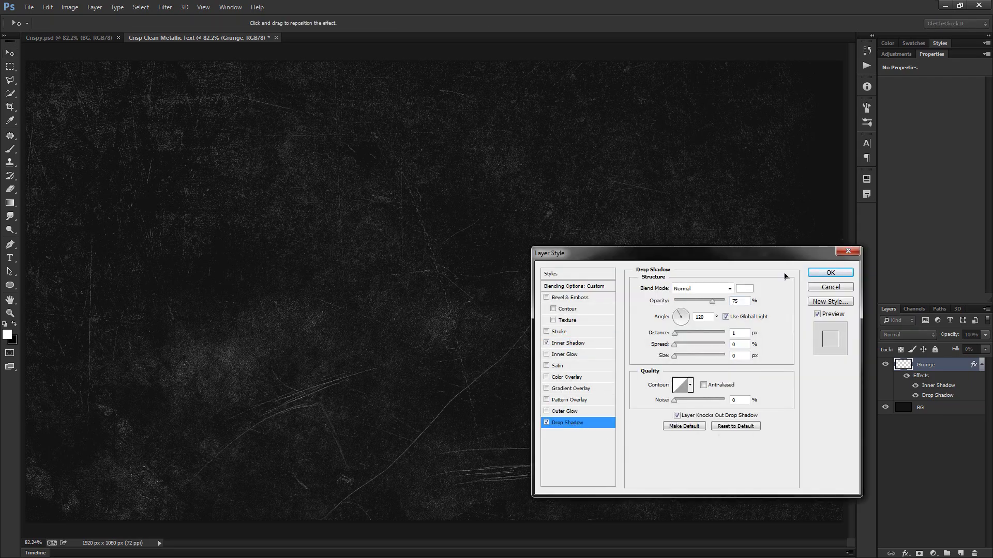
left_click(715, 292)
left_click(707, 163)
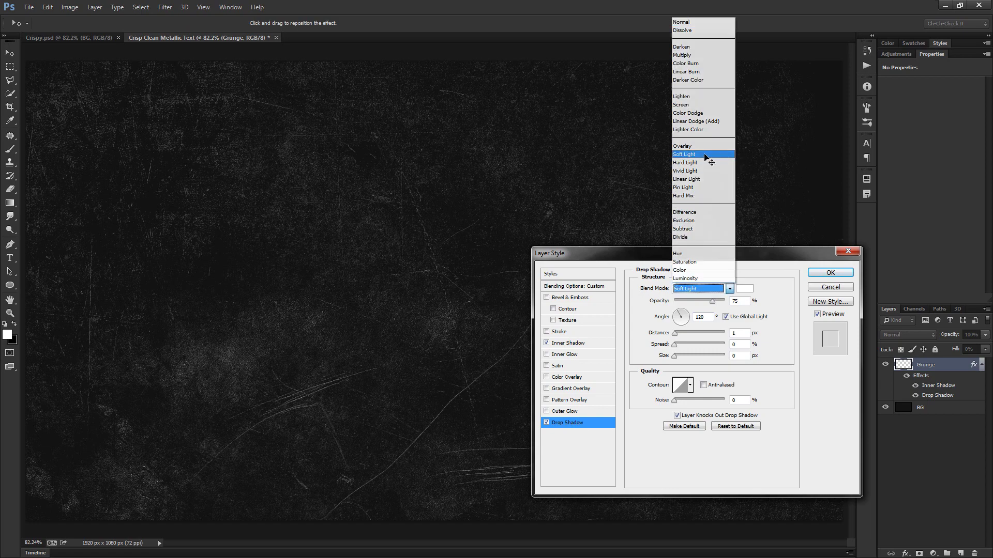
left_click_drag(712, 301, 725, 302)
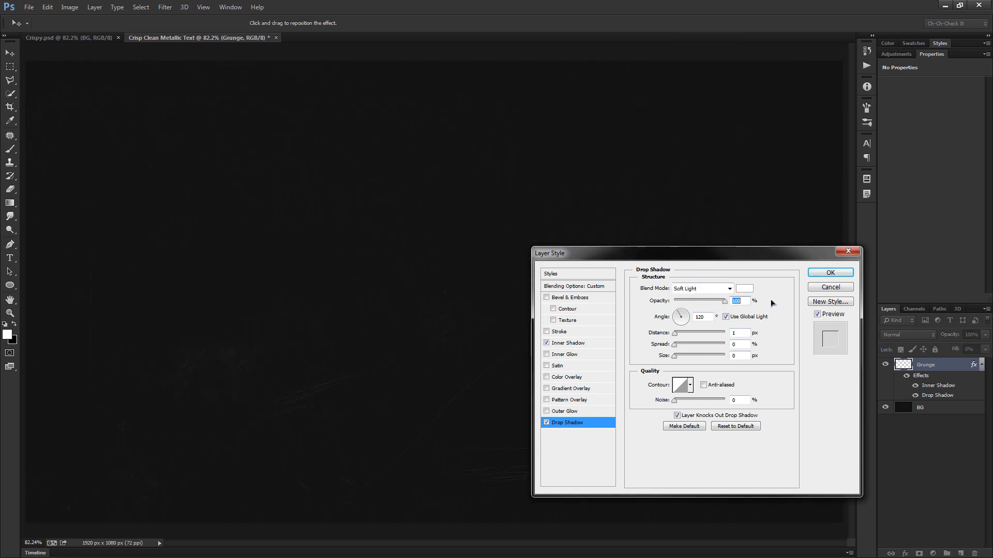
left_click(830, 272)
Collapse the Grunge layer's effects list and add a layer mask to the layer.
scroll(462, 280, "up", 3)
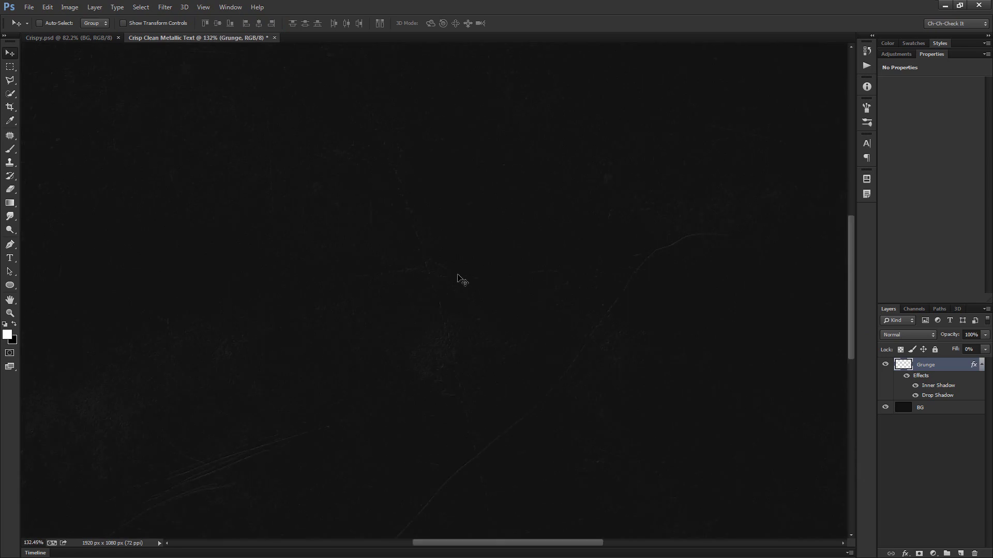
scroll(462, 280, "down", 2)
scroll(460, 279, "down", 1)
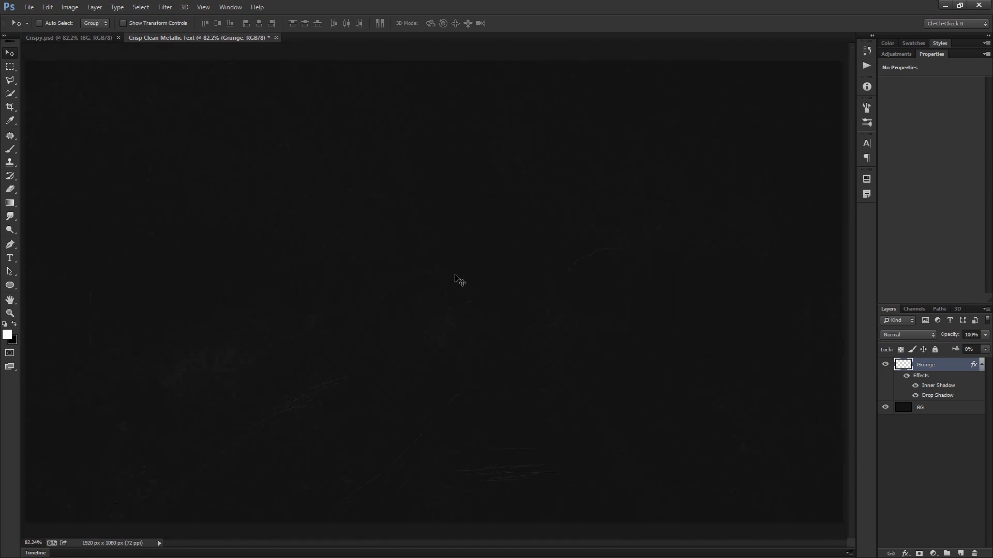
left_click(982, 364)
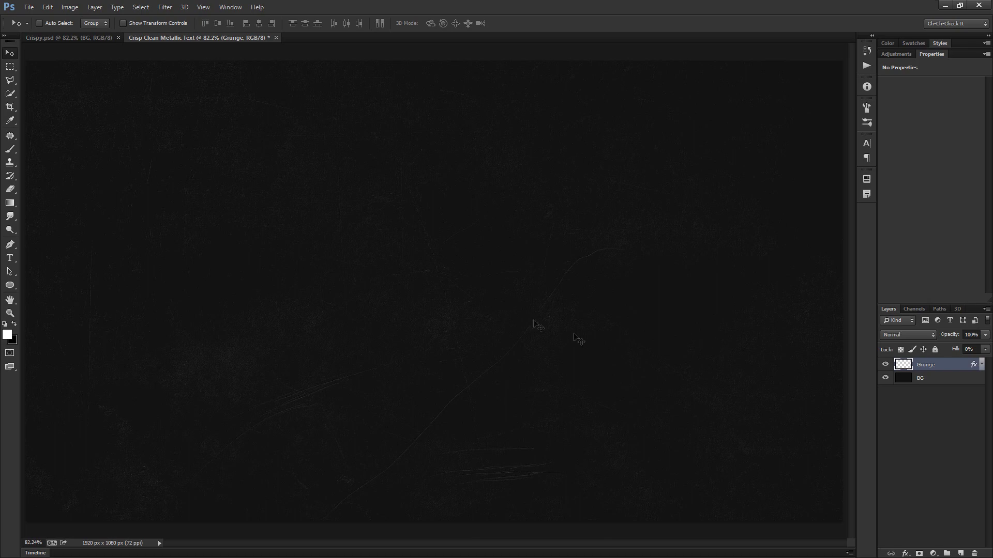
left_click(919, 553)
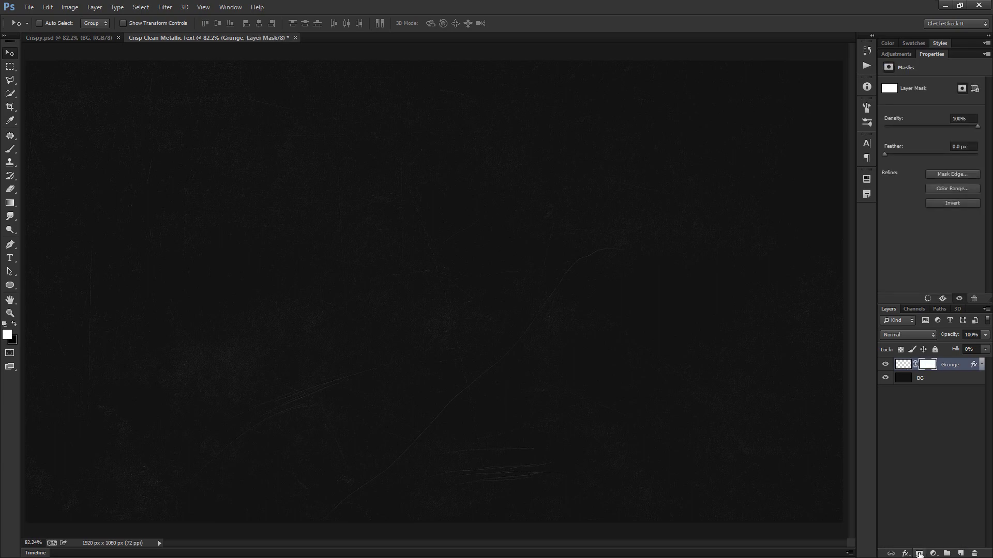
Activate the Gradient tool and place a horizontal and a vertical guide crossing at the canvas's center.
left_click(10, 204)
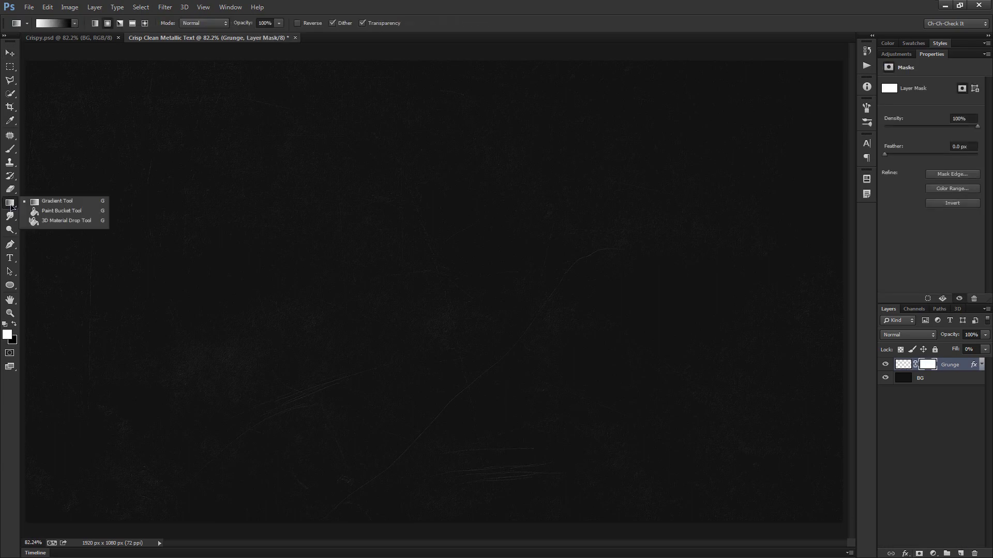
left_click(66, 203)
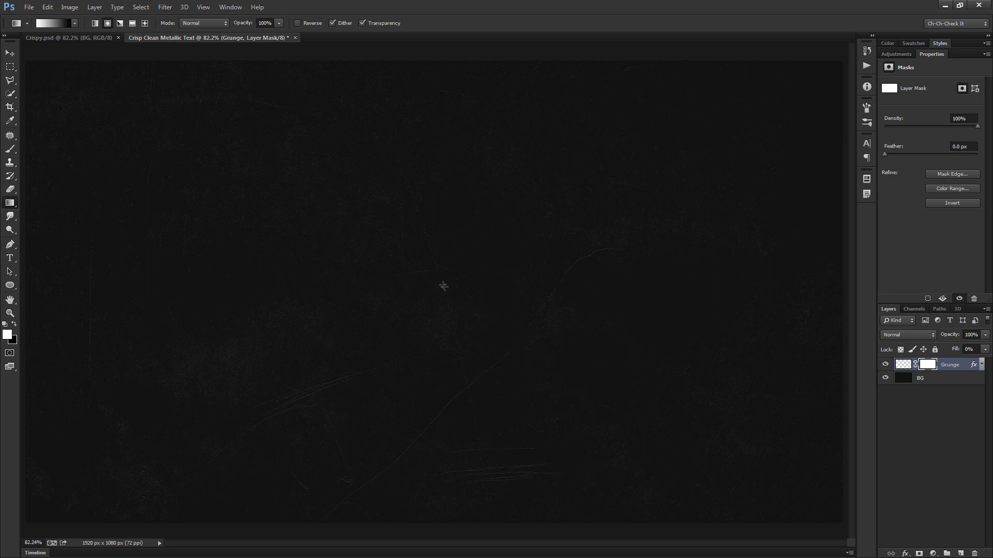
left_click_drag(430, 276, 839, 517)
left_click_drag(400, 221, 417, 248)
key("ctrl+r")
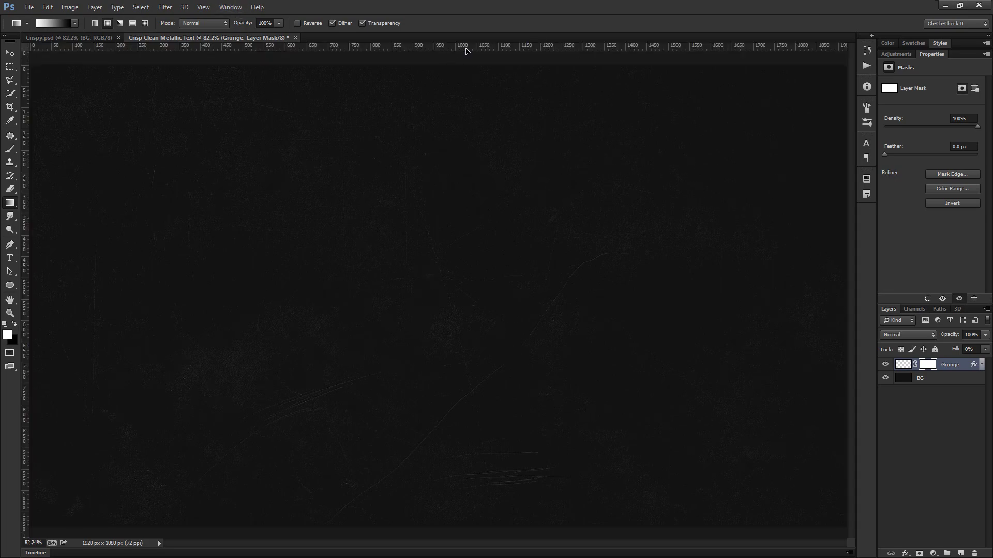
left_click_drag(475, 48, 491, 296)
left_click_drag(26, 295, 438, 325)
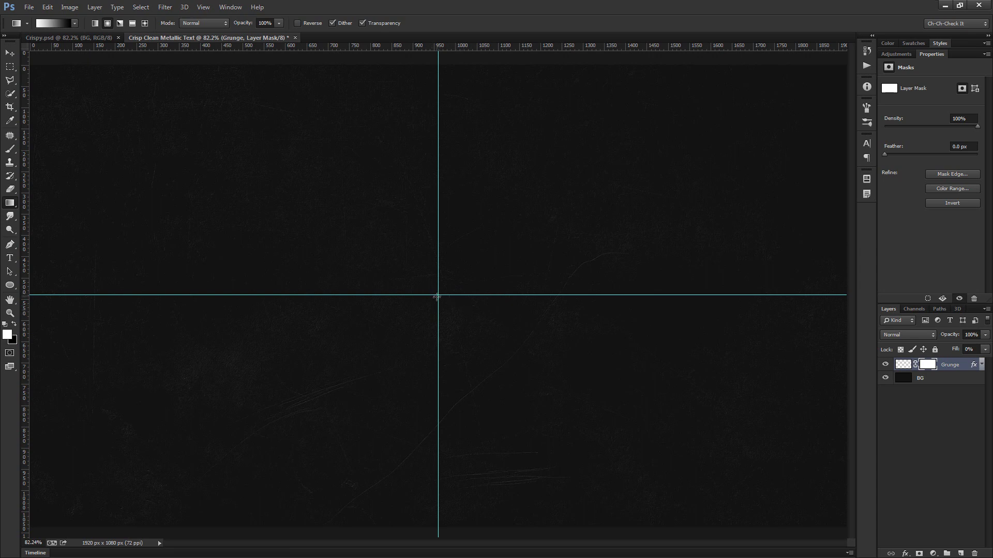
Fill the Grunge mask with a white-to-black radial gradient from the canvas center to its lower-right corner, and hide the guides and rulers.
left_click_drag(439, 295, 835, 522)
key("ctrl+semicolon")
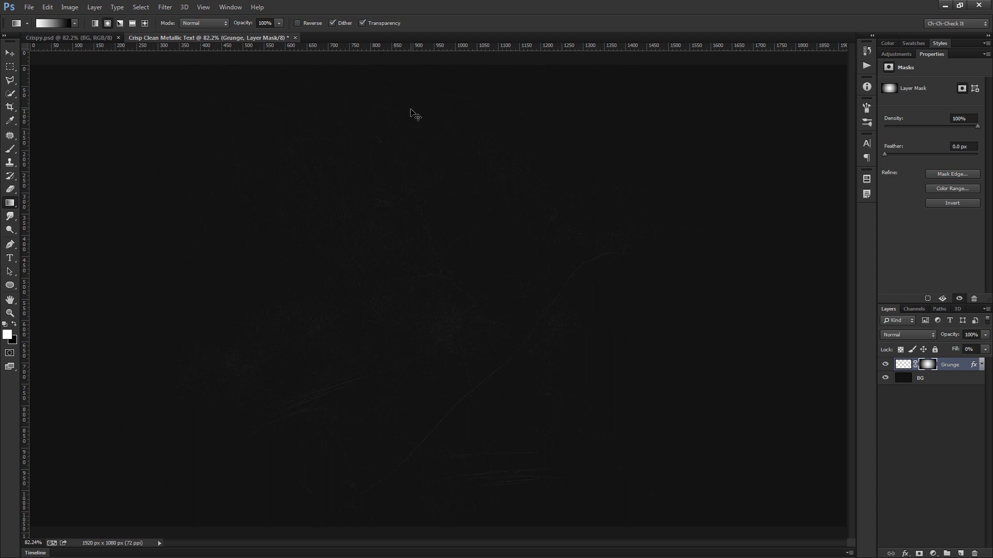
key("ctrl+r")
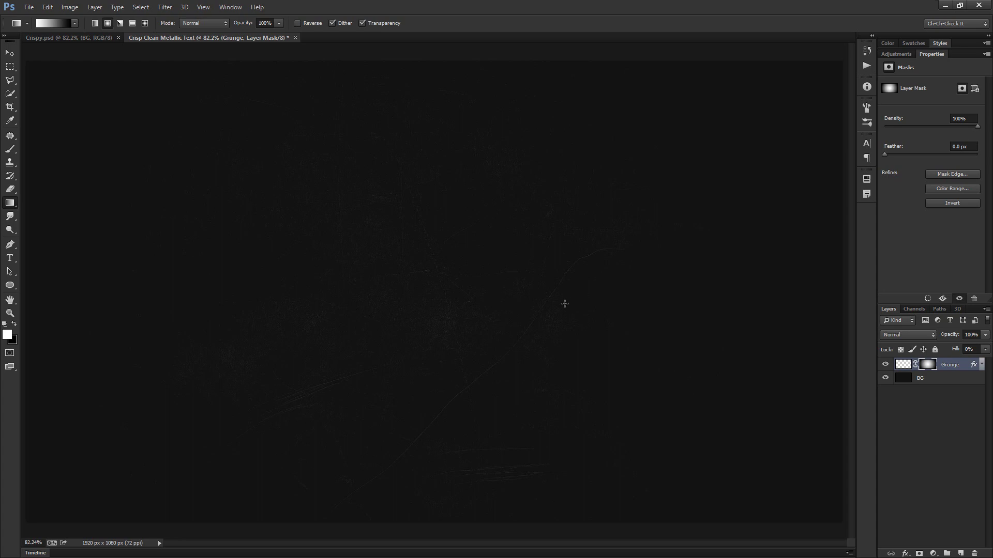
Set up the Type tool with the Rothenburg Decorative font, Crisp anti-aliasing and white text color (ffffff).
key("t")
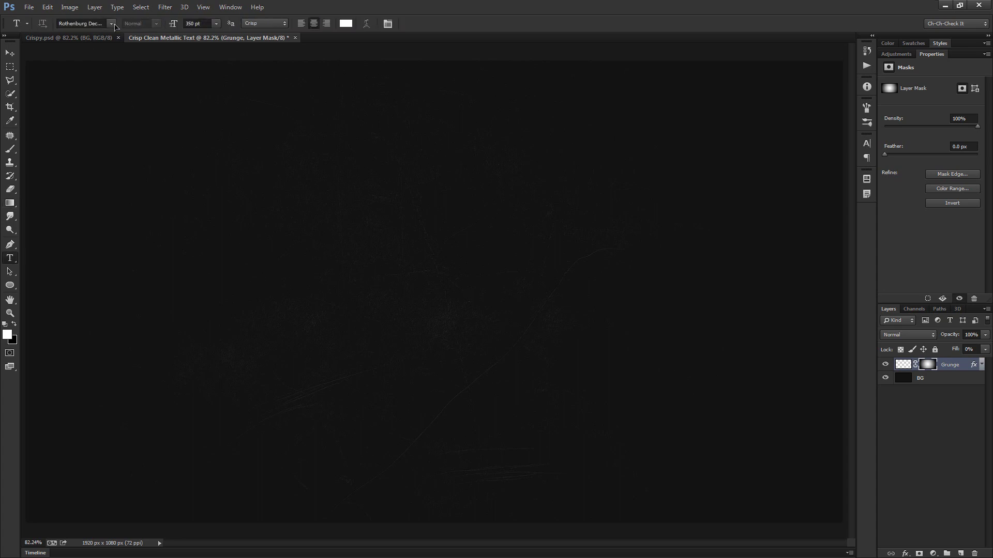
left_click(112, 24)
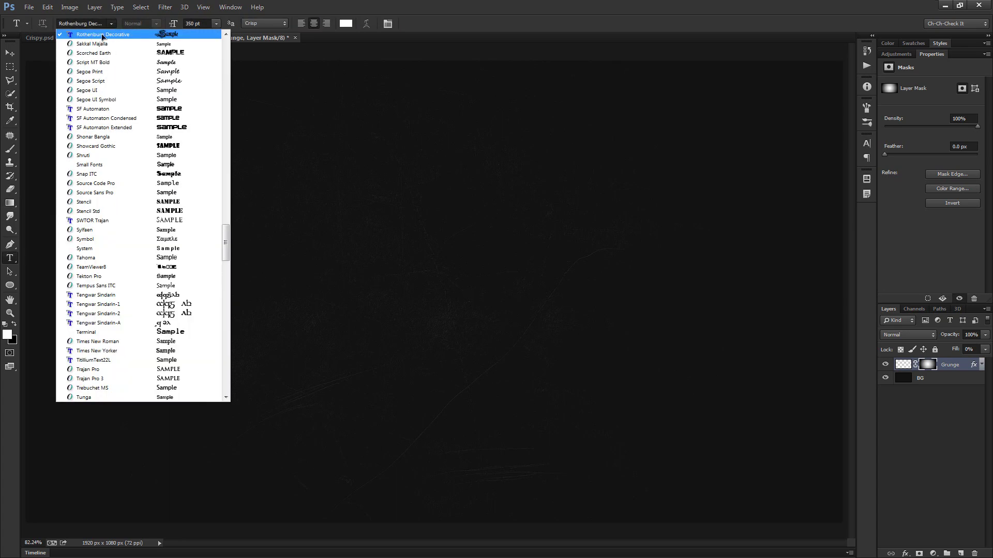
left_click(133, 36)
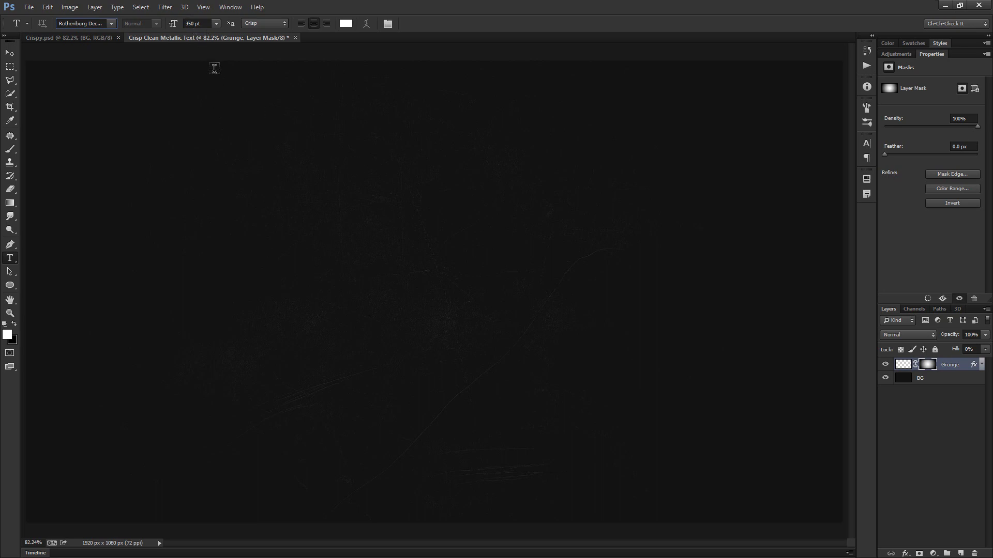
left_click(261, 23)
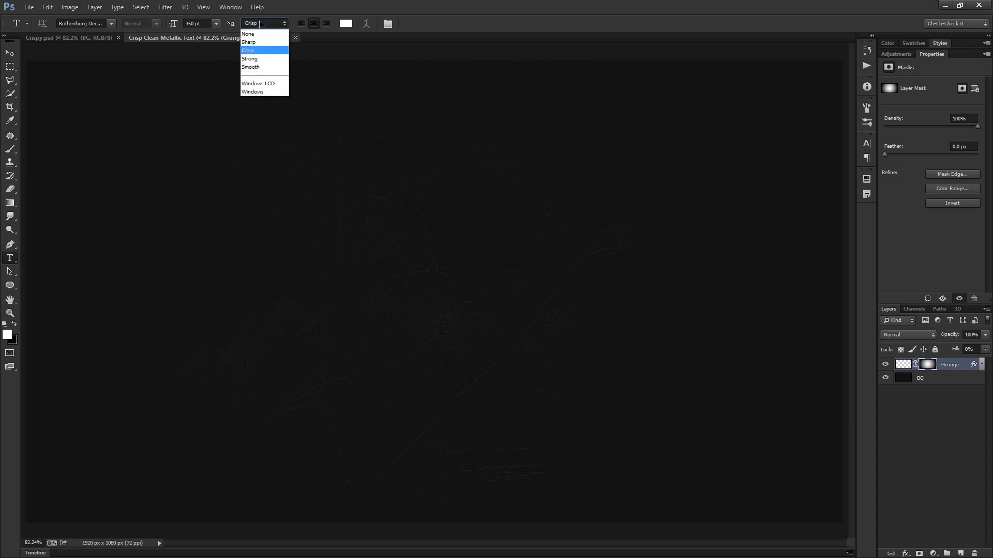
left_click(262, 49)
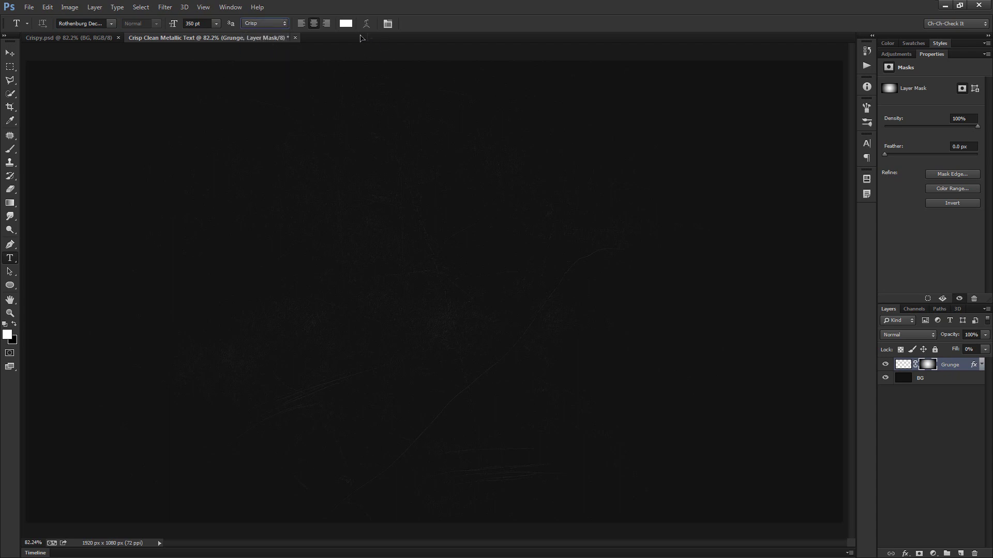
left_click(345, 23)
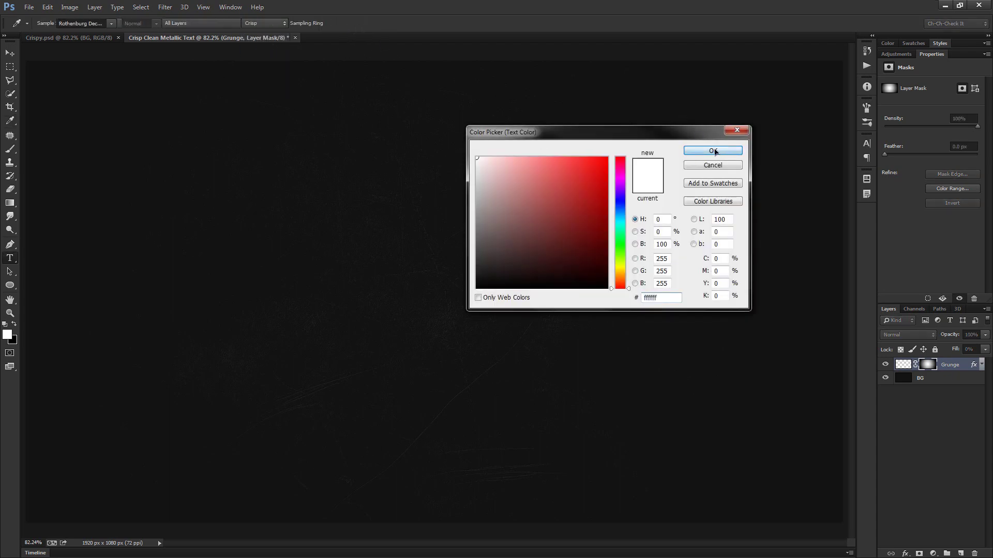
left_click(719, 150)
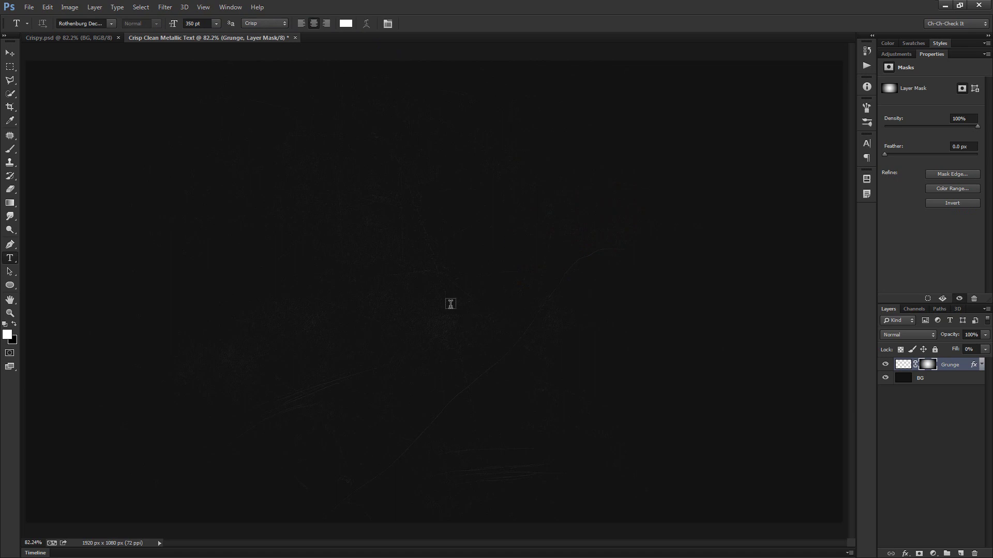
Add the text "Metallic" across the middle of the canvas.
left_click(430, 327)
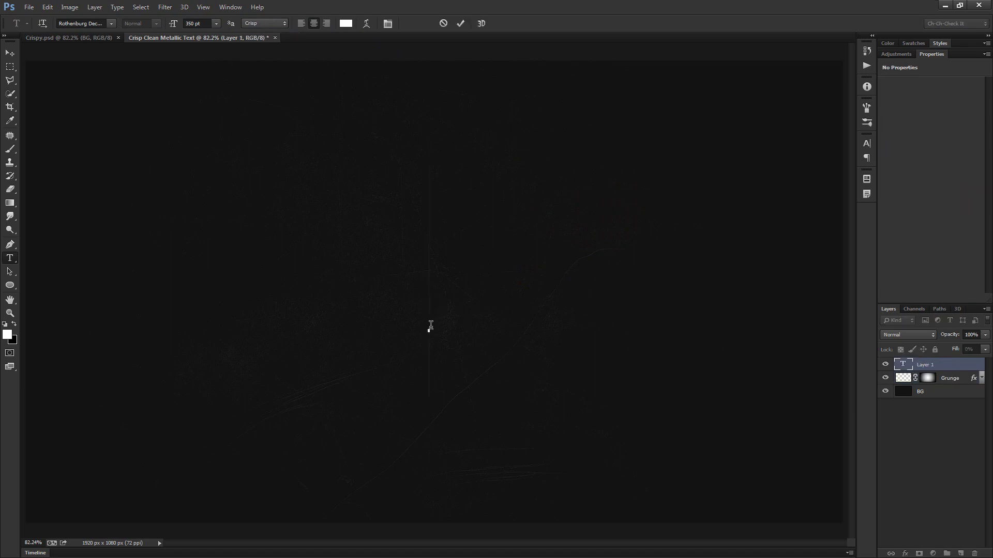
type("M")
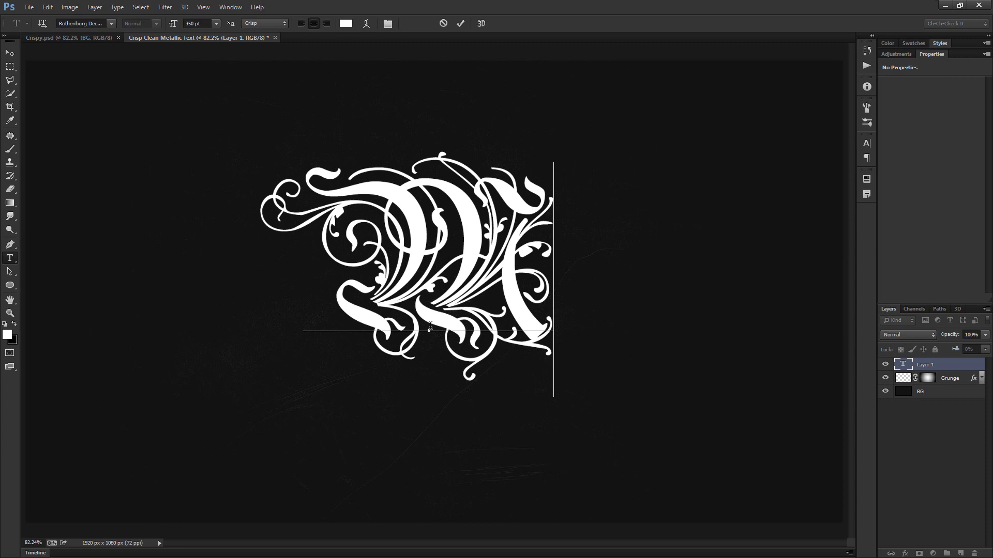
type("etal")
type("lic")
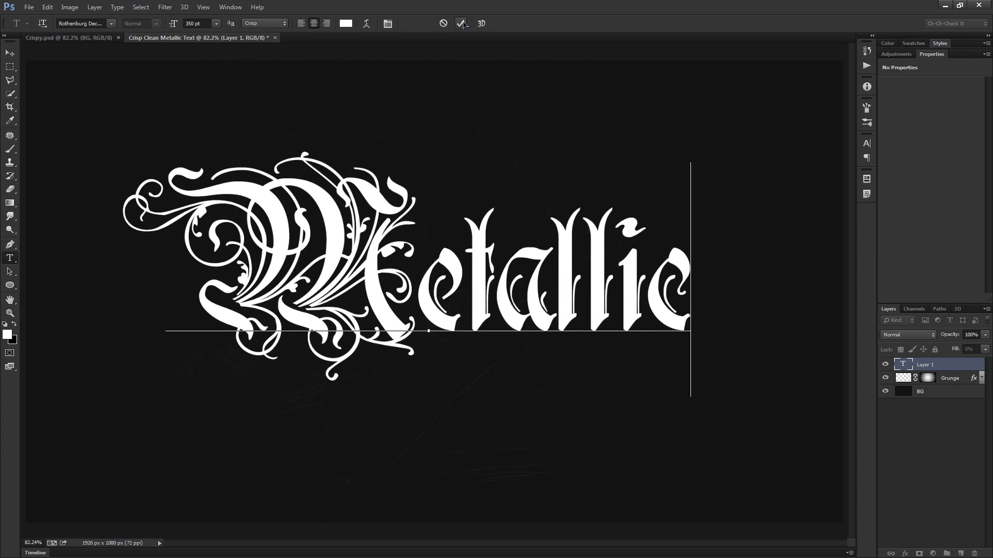
left_click(462, 23)
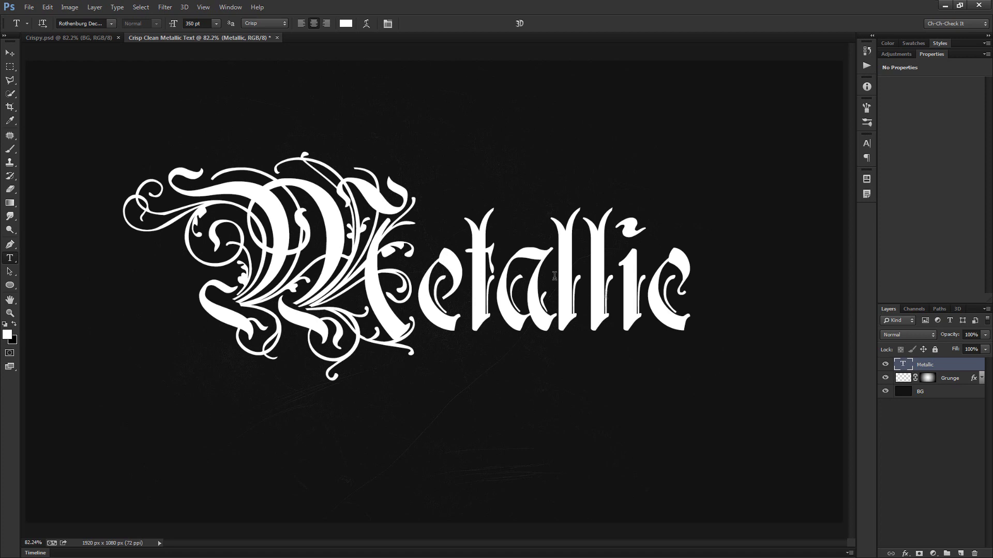
Open the character settings and compare a tracking of 0 with -5 on the Metallic text.
left_click(867, 144)
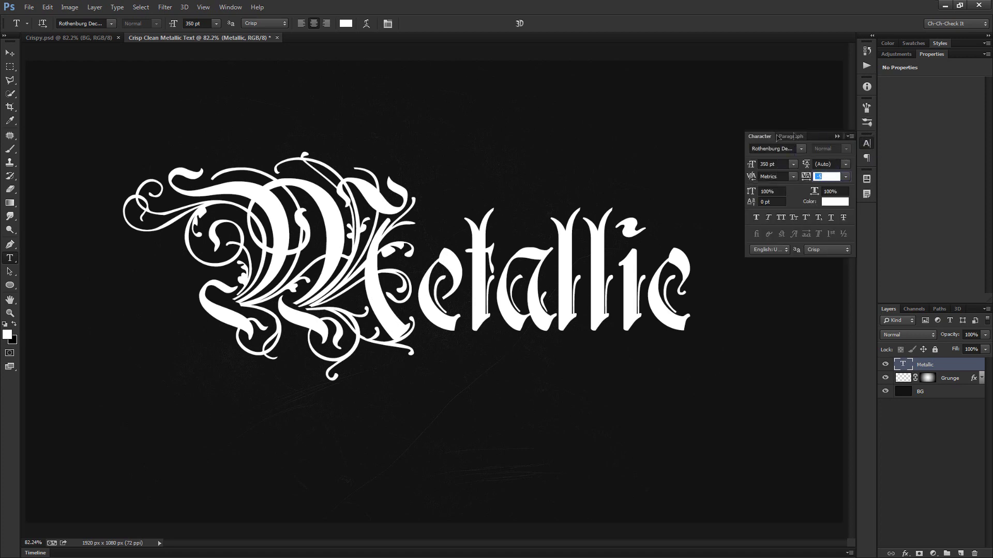
left_click(867, 144)
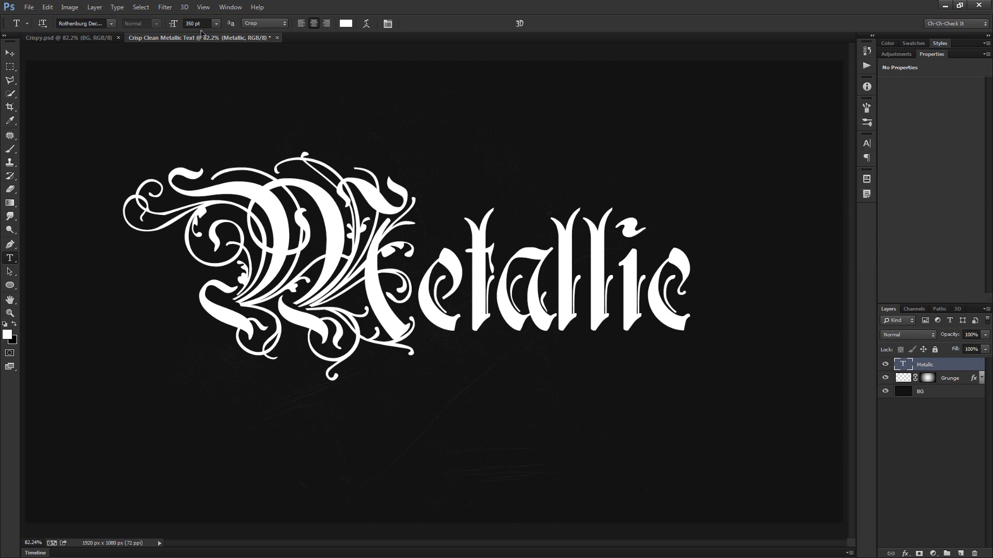
left_click(230, 8)
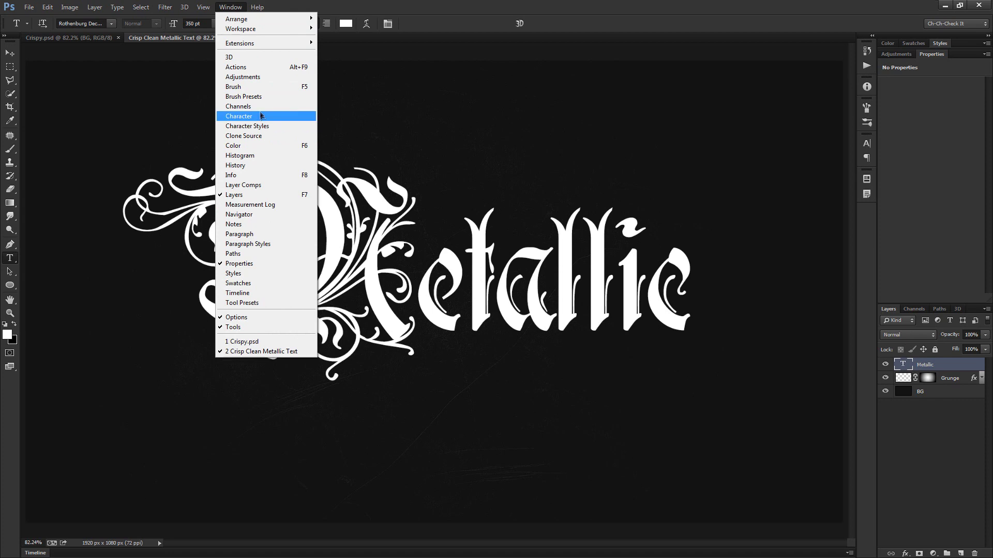
left_click(241, 116)
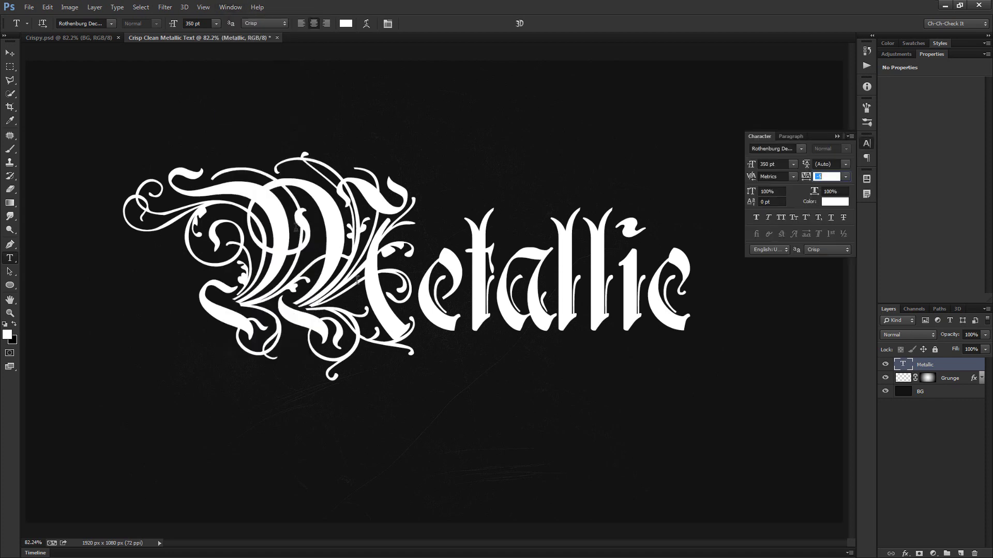
left_click(846, 177)
left_click(837, 261)
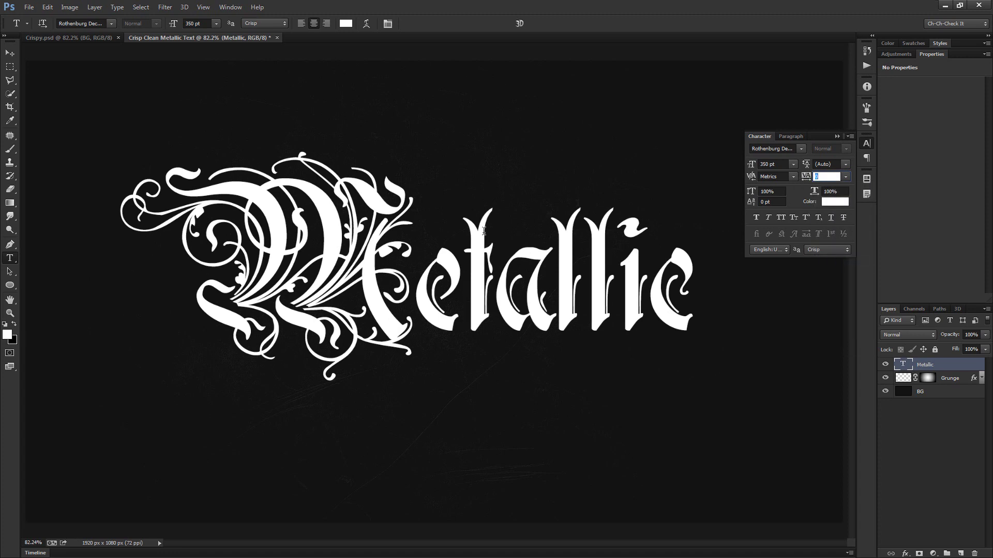
left_click(845, 176)
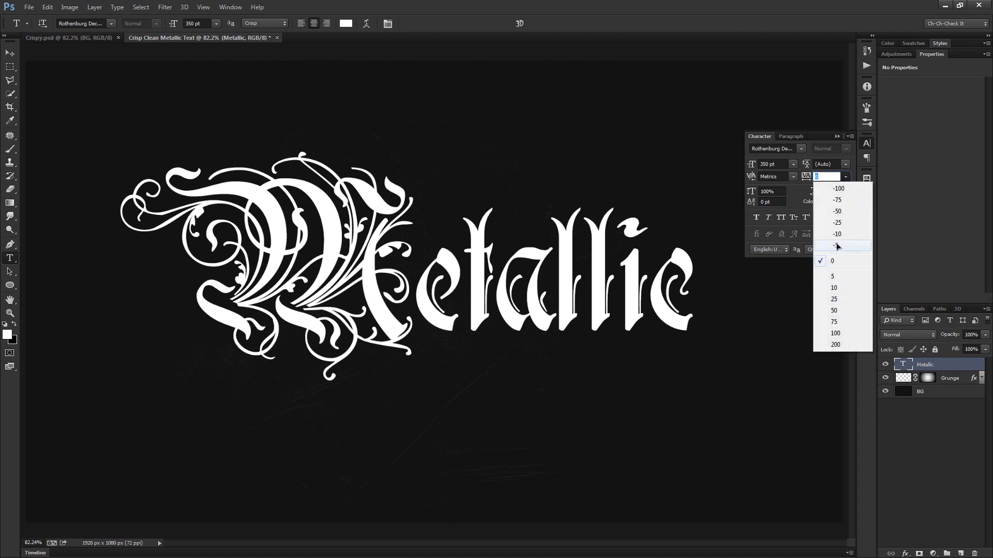
left_click(839, 246)
Try a tracking of -10 on the Metallic text, return it to -5, and close the character settings.
left_click(846, 177)
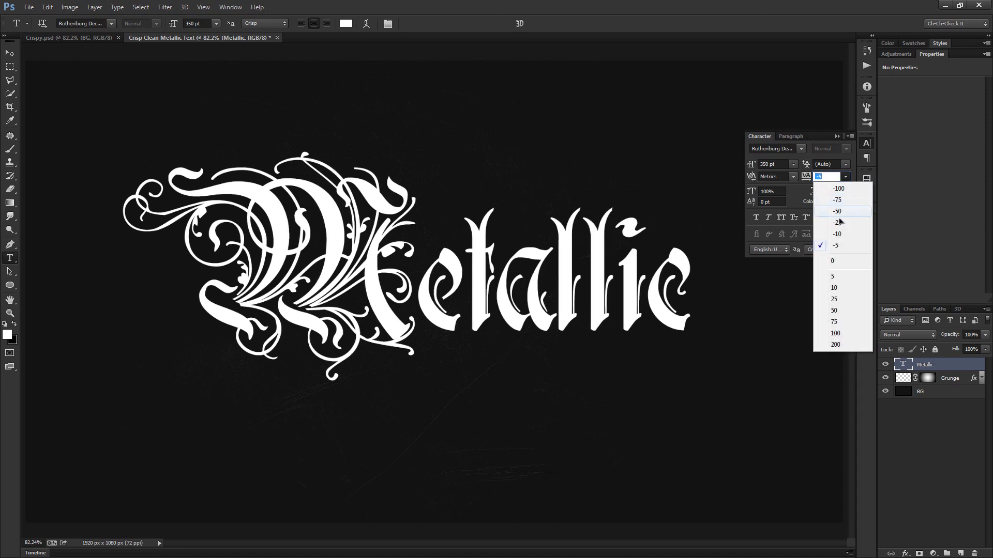
left_click(838, 234)
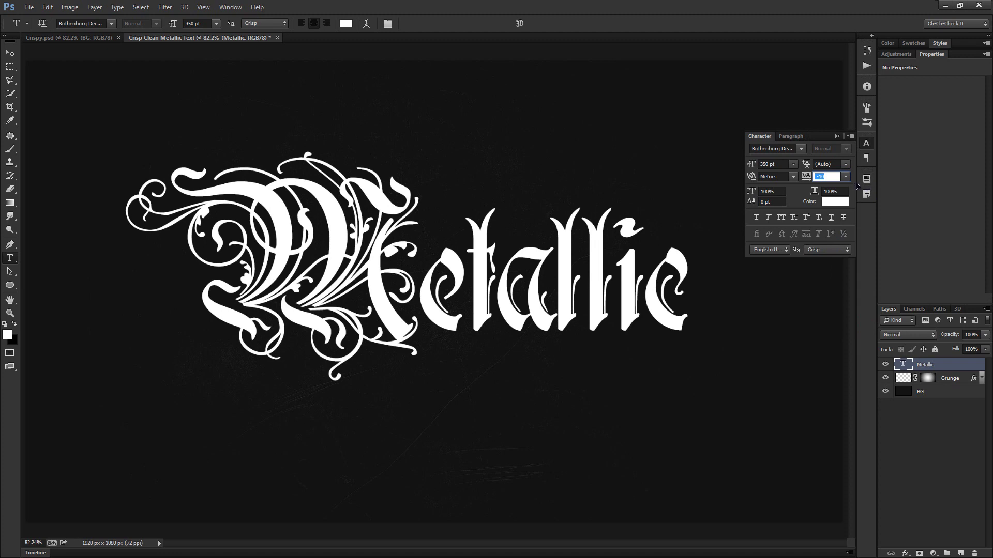
left_click(845, 176)
left_click(838, 247)
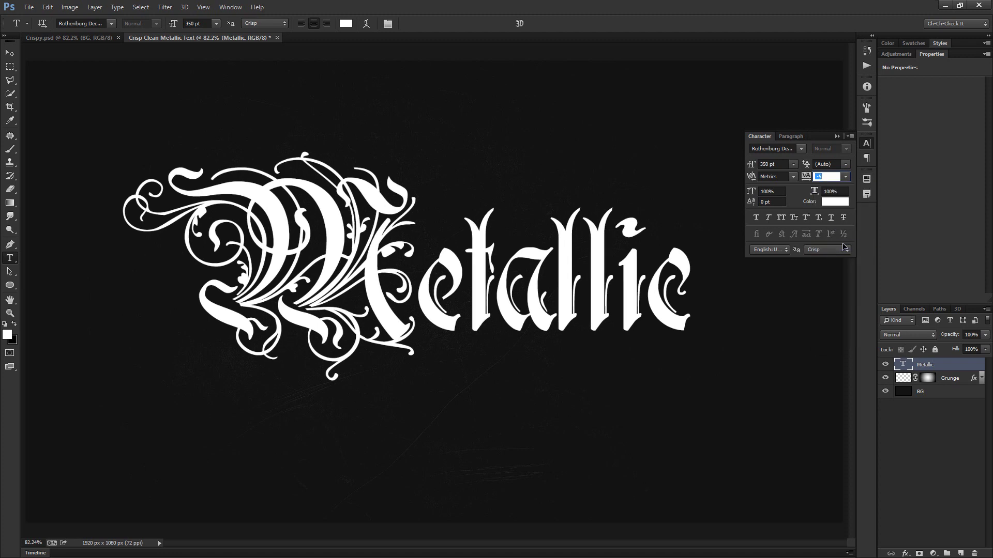
left_click(871, 145)
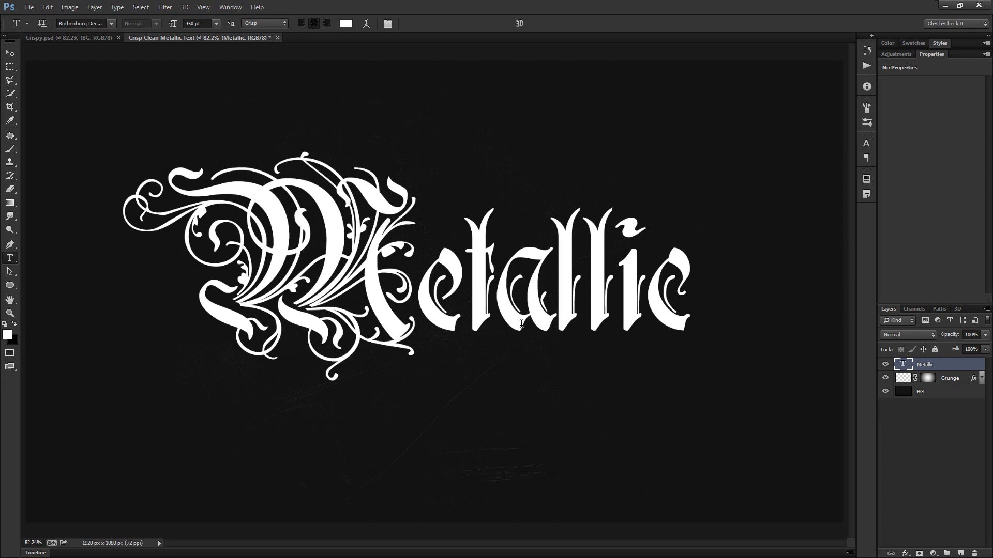
Center the Metallic text layer vertically and horizontally on the whole canvas using the Move tool's alignment, and deselect.
left_click(10, 53)
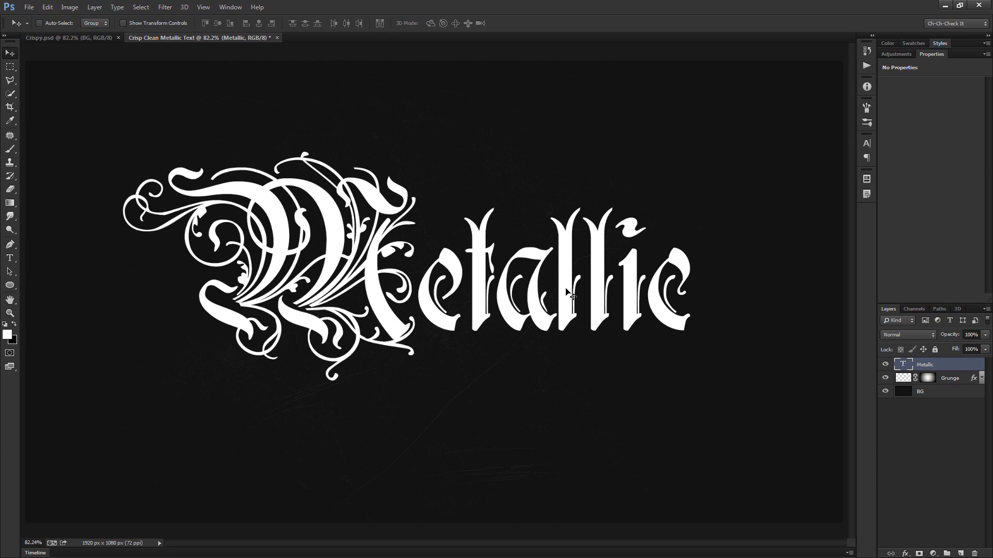
key("ctrl+a")
left_click(219, 23)
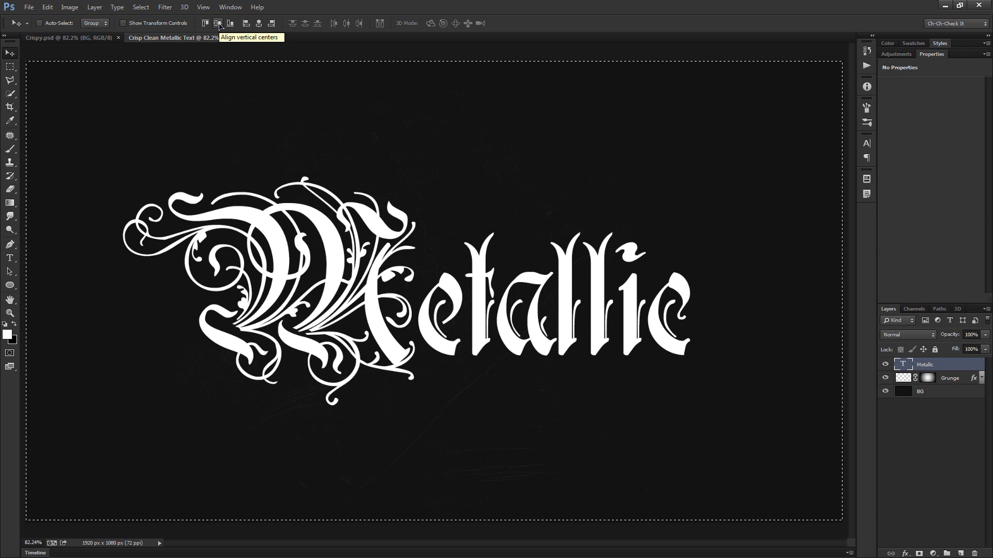
left_click(259, 23)
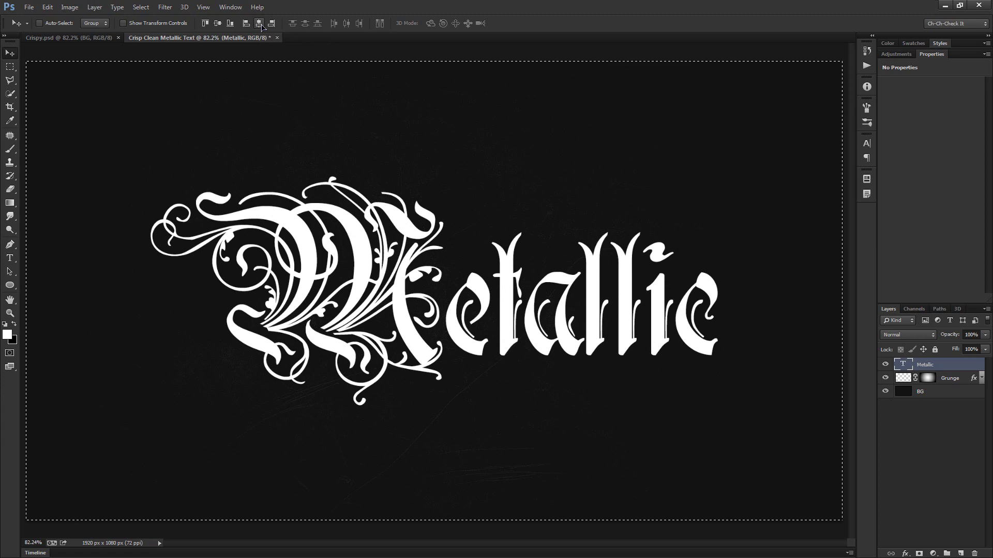
key("ctrl+d")
key("m")
left_click_drag(218, 146, 726, 407)
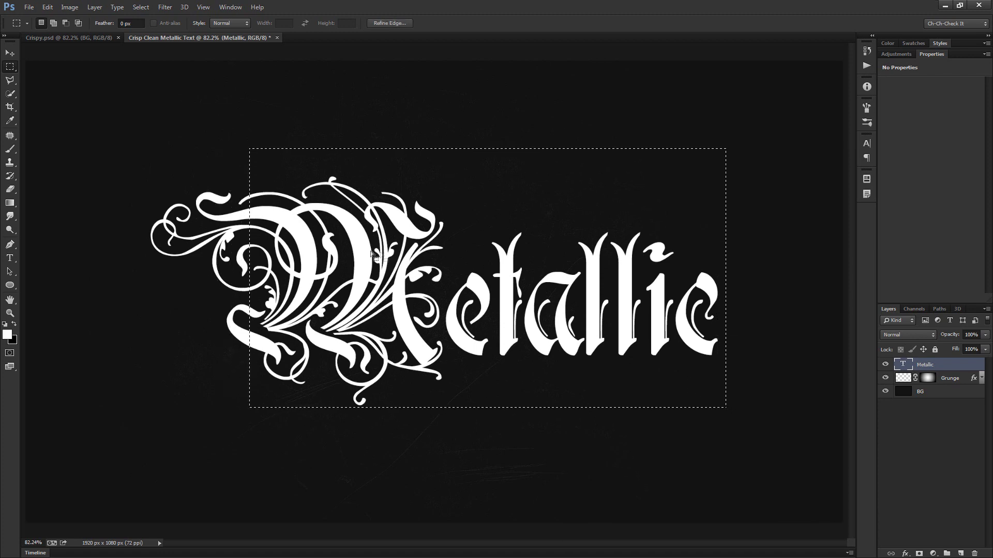
left_click(344, 341)
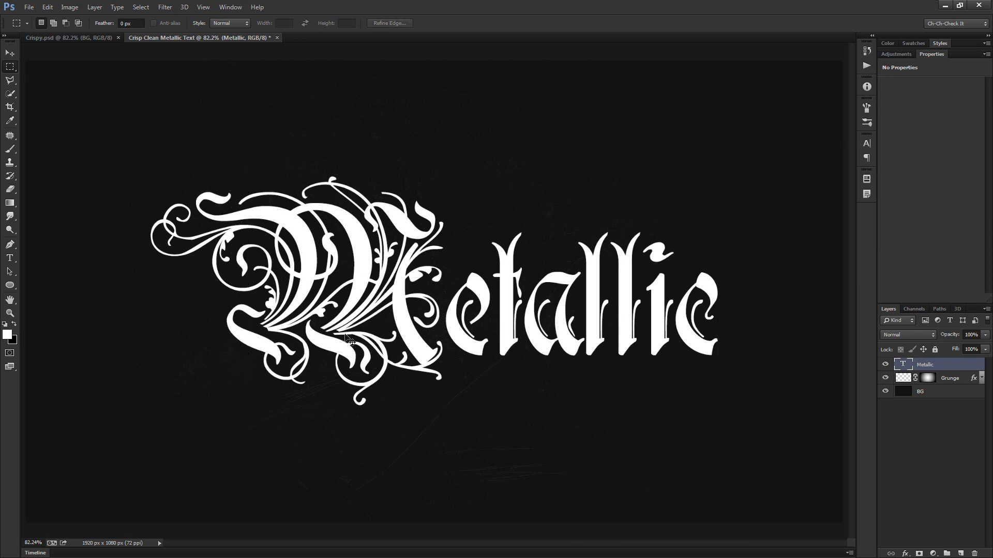
Nudge the Metallic text 30 px to the left with the Move tool.
left_click(11, 53)
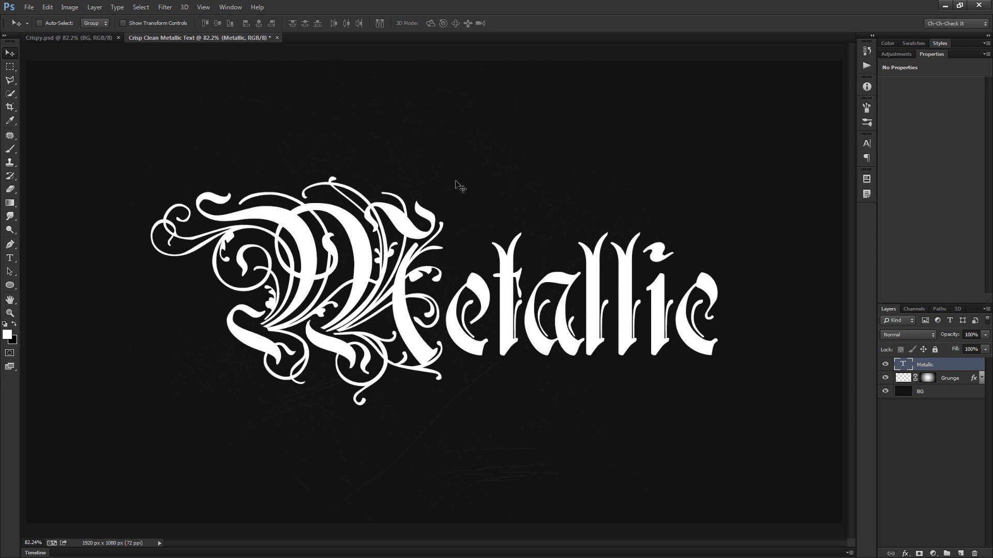
key("shift+Left")
key("shift+Left")
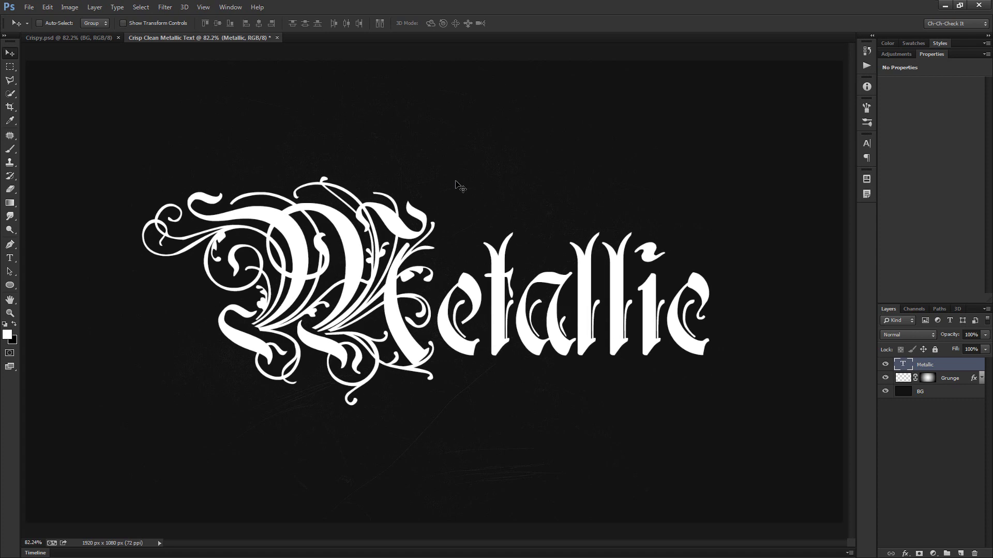
key("shift+Left")
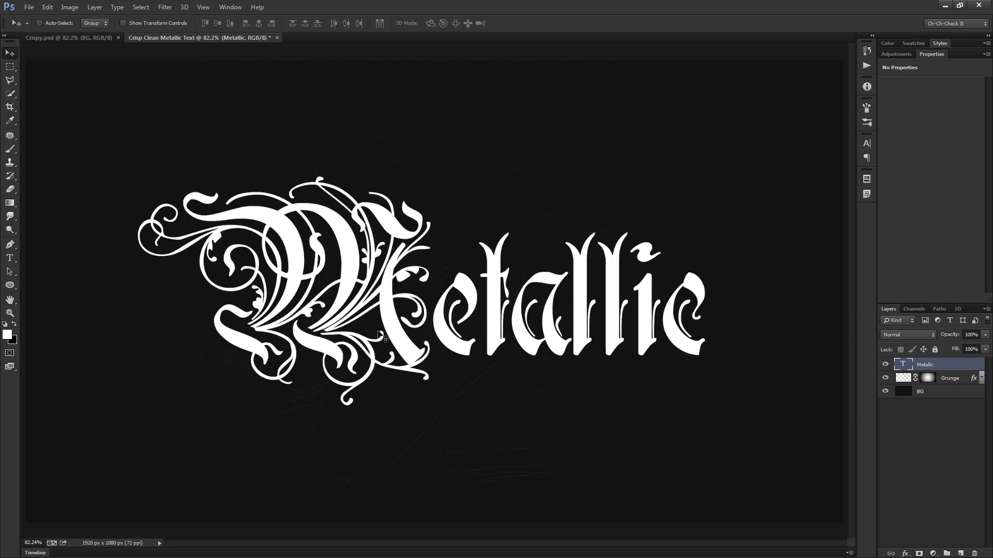
Copy the layer style of the Metallic layer in Crispy.psd and paste it onto the Metallic layer in Crisp Clean Metallic Text.
key("ctrl+Tab")
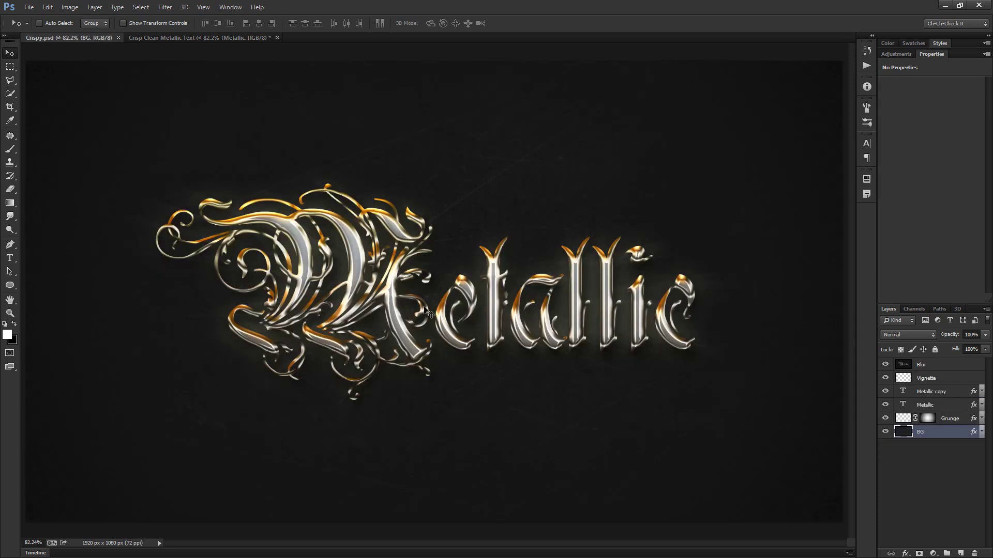
left_click(931, 404)
right_click(935, 406)
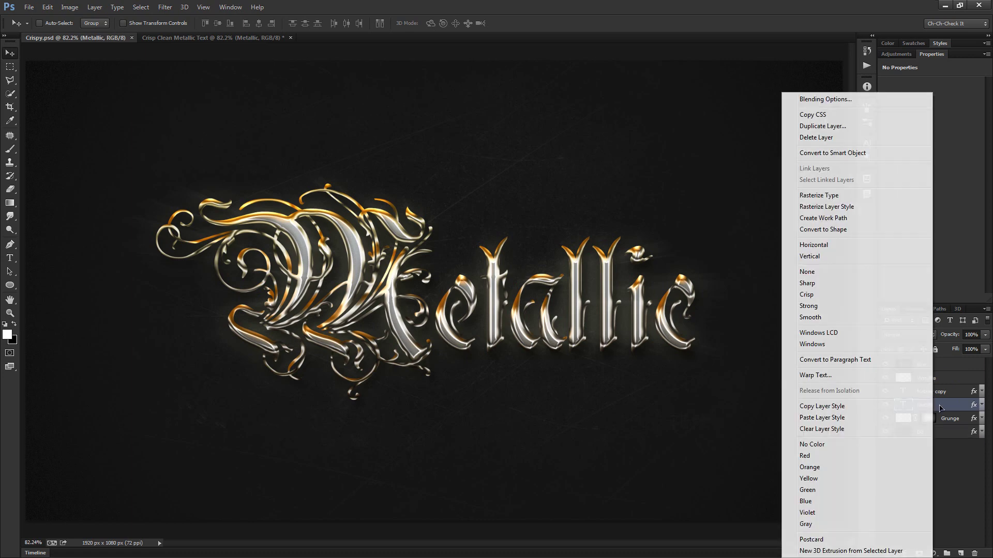
left_click(853, 407)
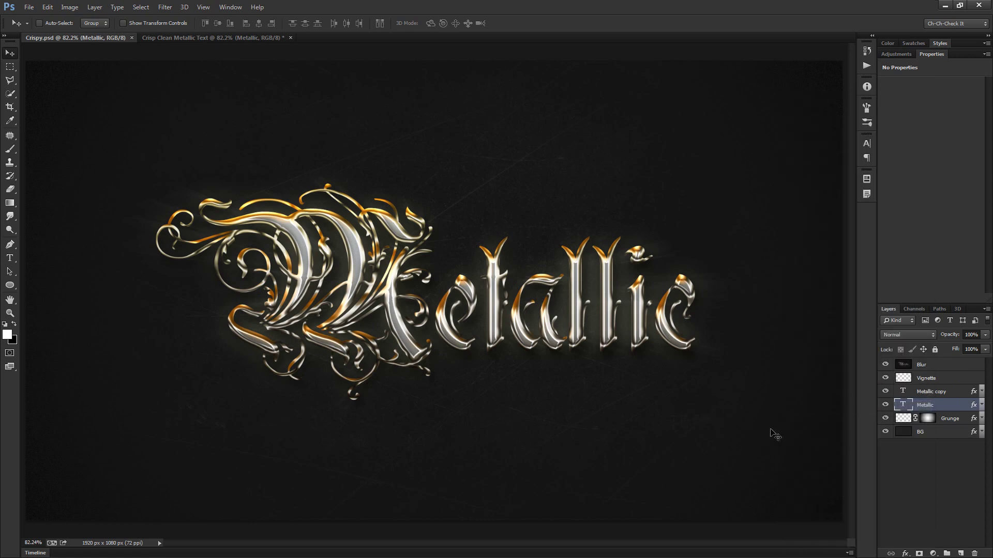
key("ctrl+Tab")
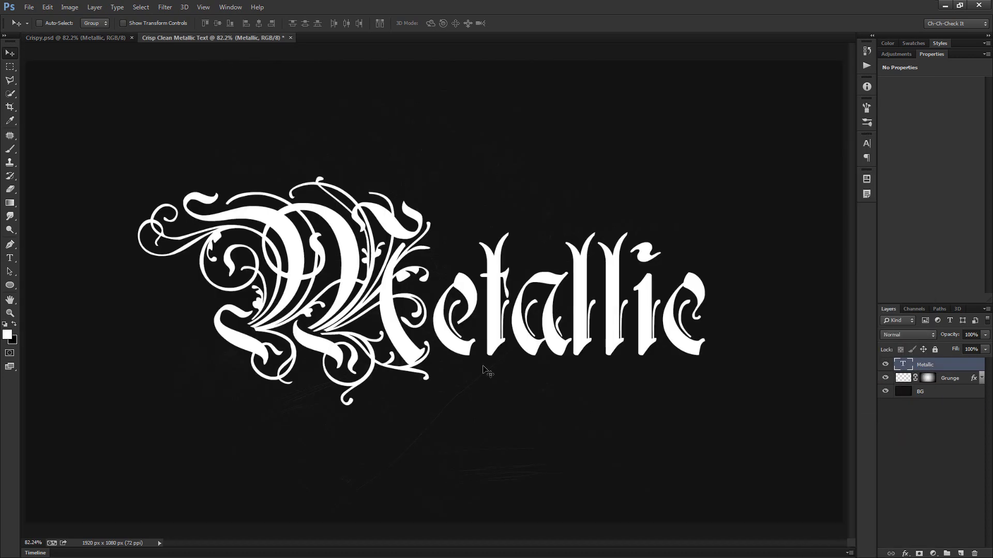
right_click(940, 365)
left_click(833, 418)
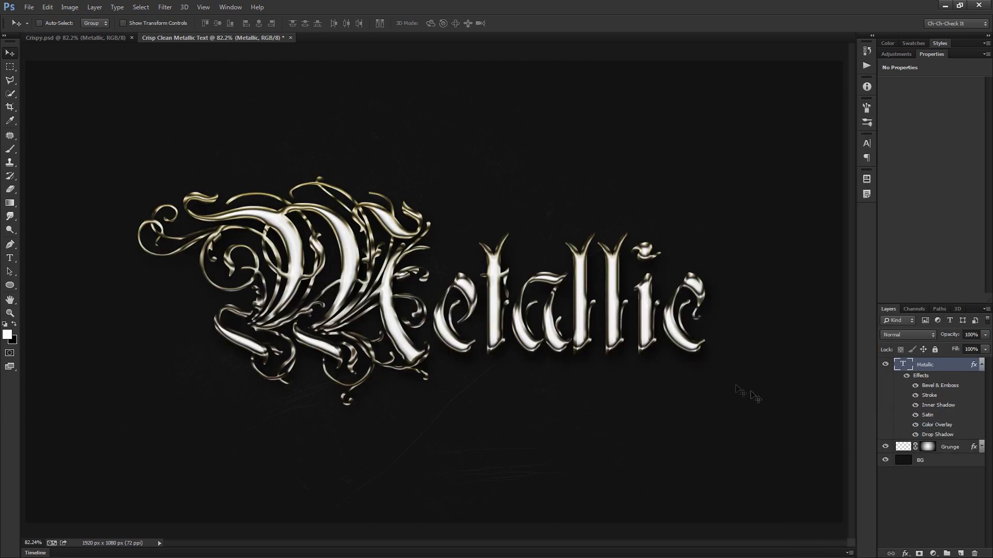
Check the gloss contour in the Metallic layer's Bevel & Emboss settings and enable anti-aliasing for it.
double_click(947, 388)
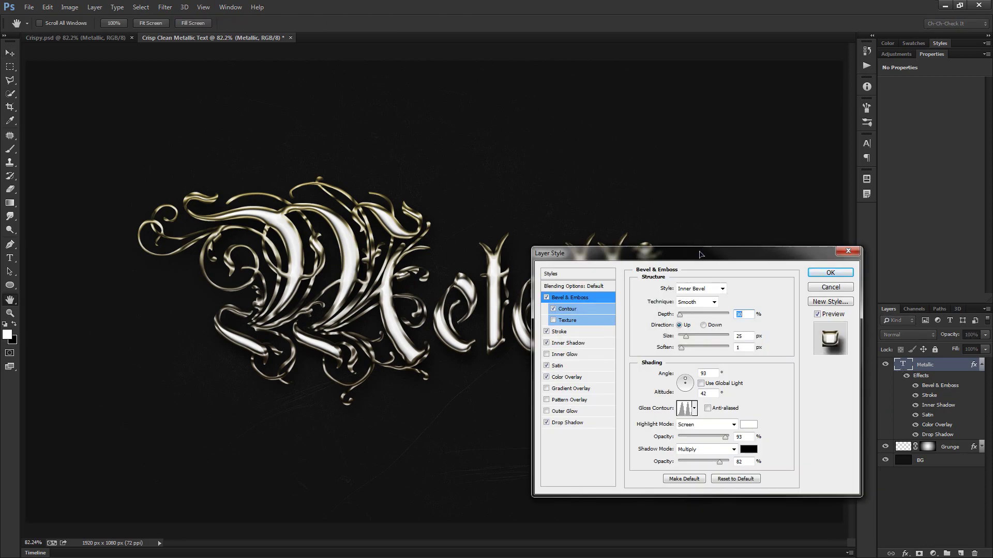
left_click_drag(658, 250, 467, 173)
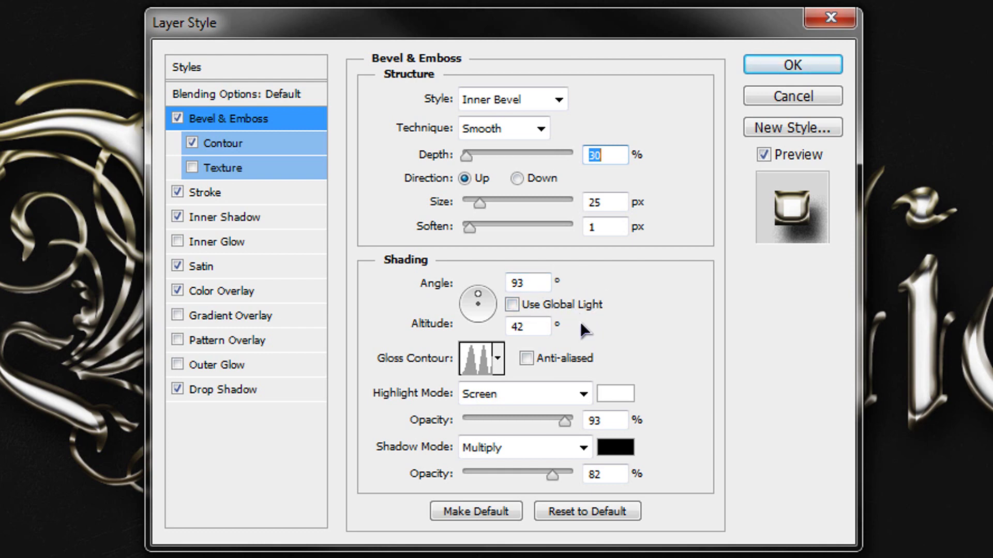
left_click(500, 362)
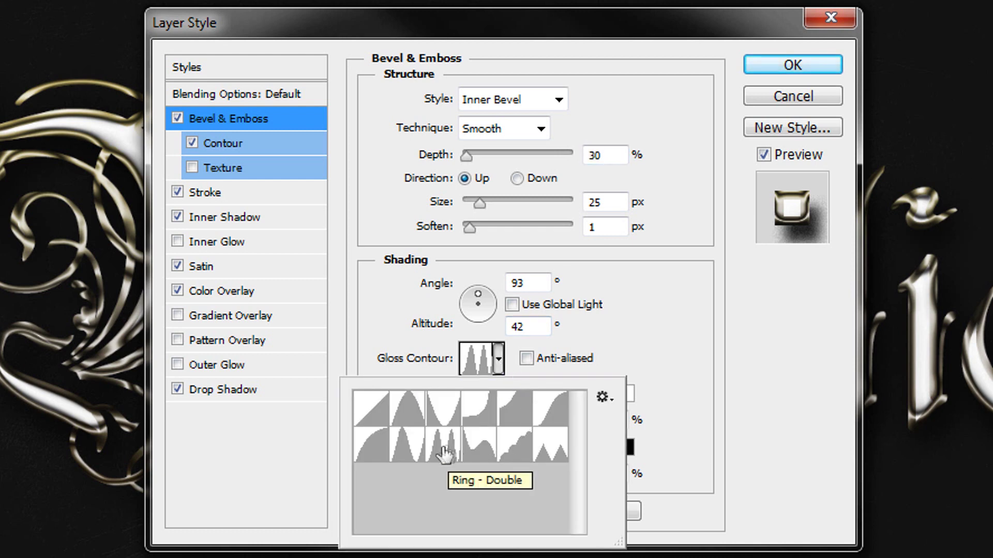
left_click(499, 372)
left_click(526, 358)
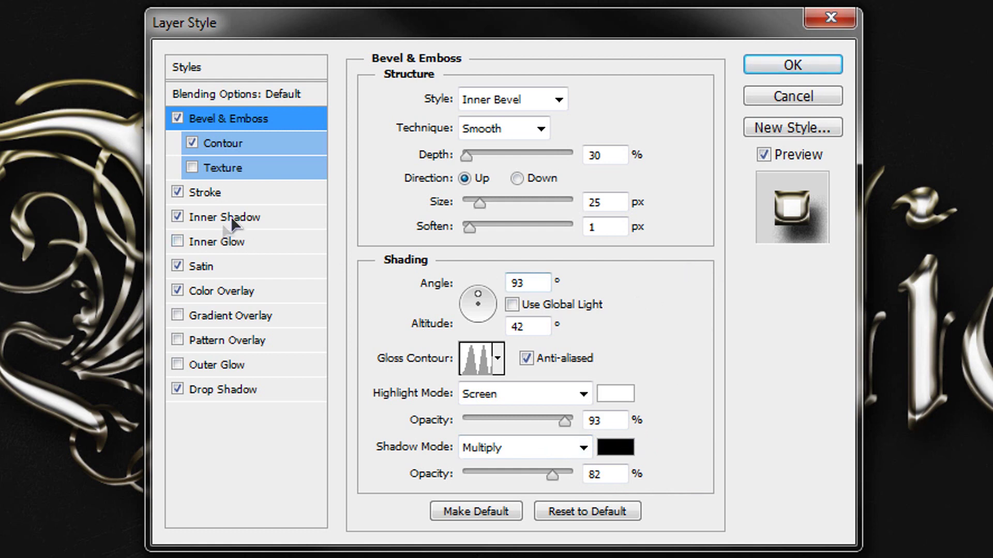
Examine the Metallic layer's Stroke settings and the colours of the three stops in its gradient.
left_click(233, 195)
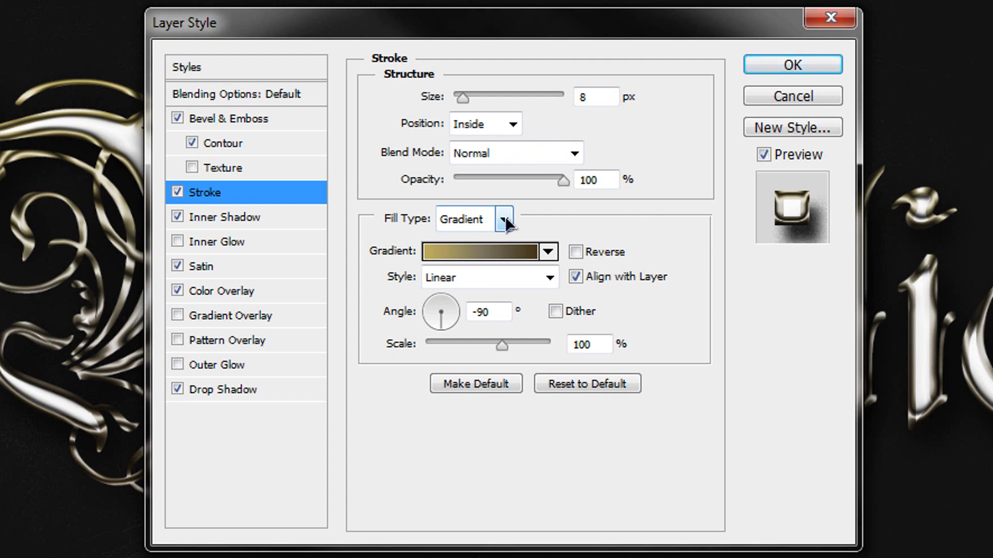
left_click(487, 253)
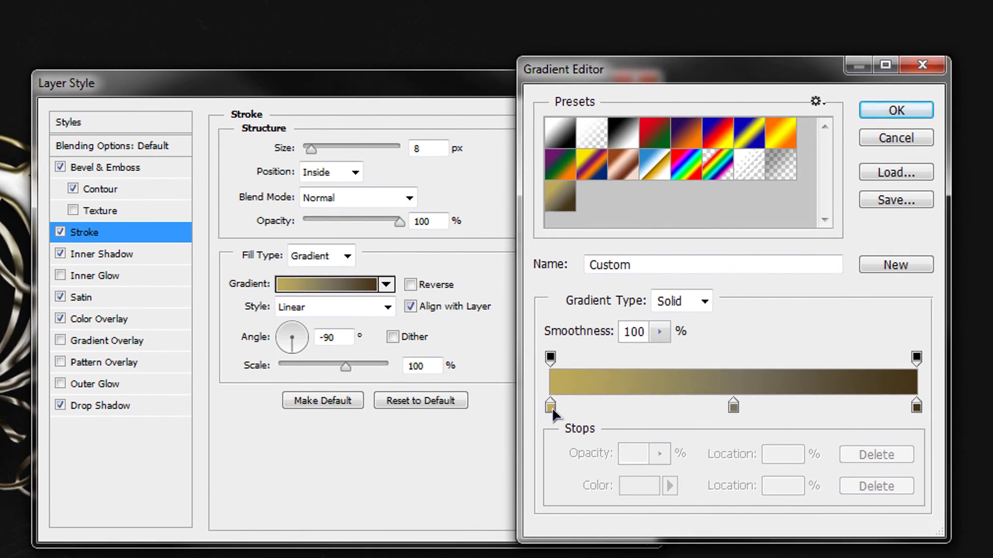
left_click(552, 407)
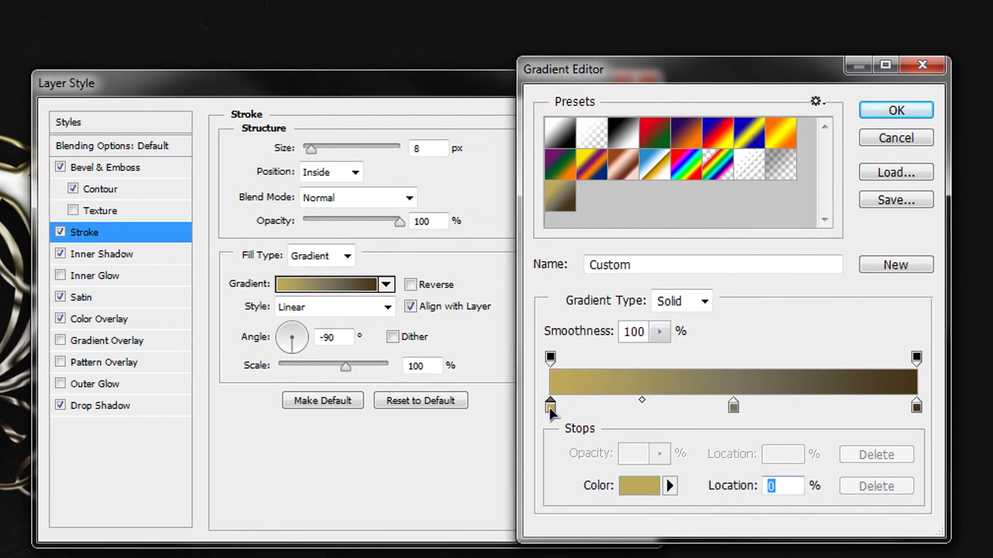
left_click(639, 485)
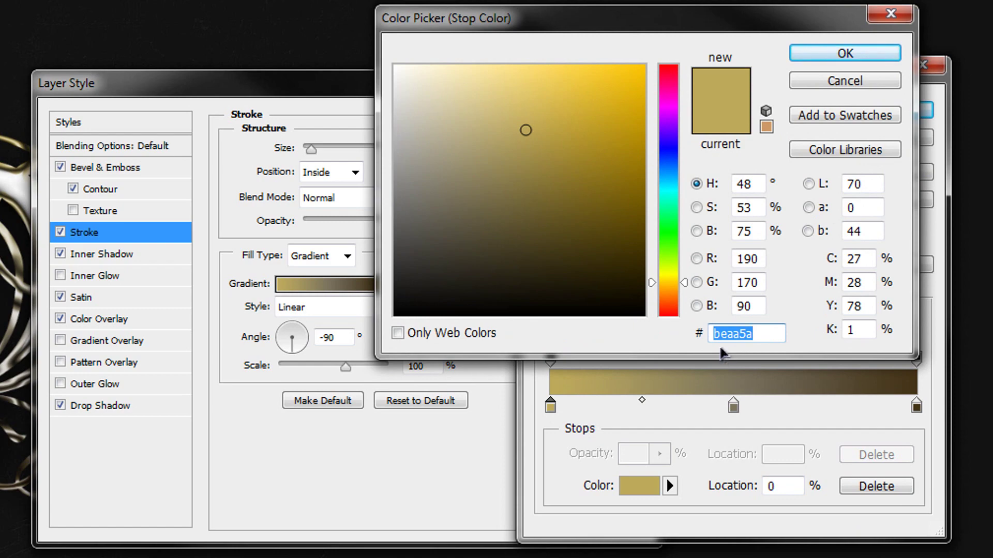
left_click(834, 54)
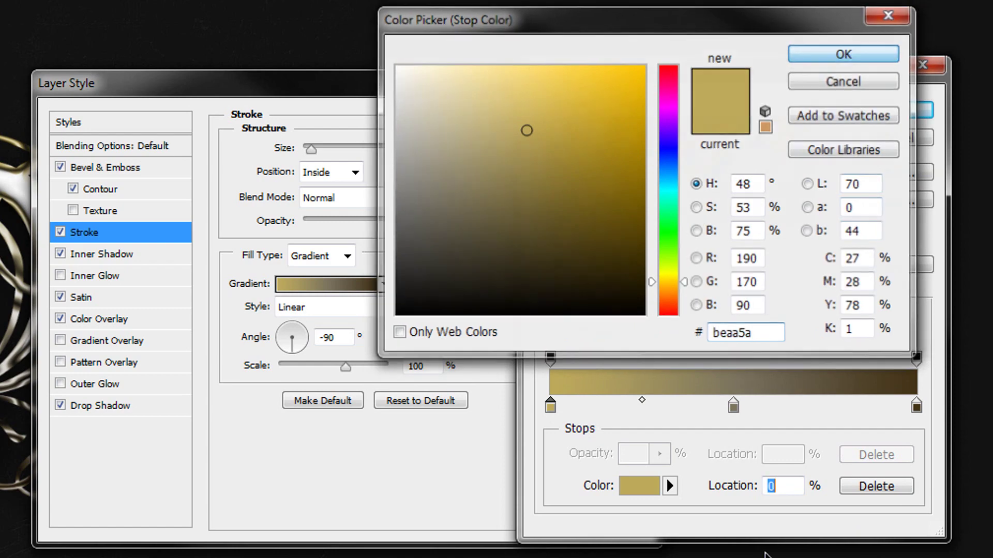
double_click(733, 407)
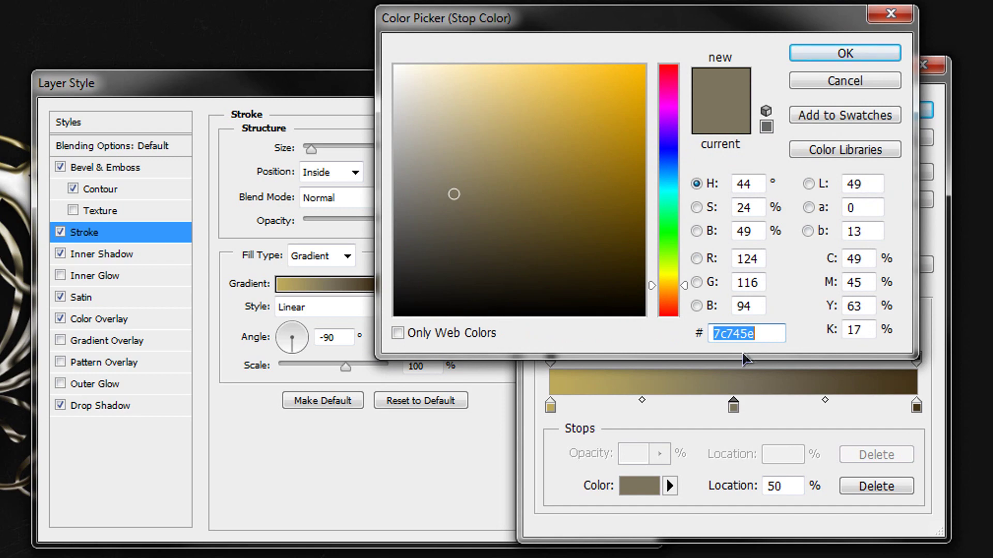
left_click(844, 81)
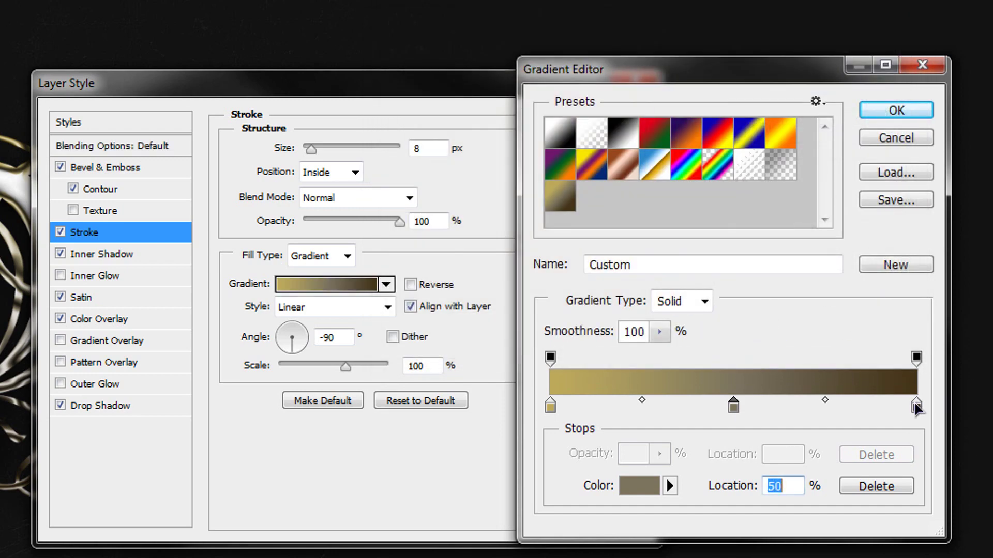
left_click(916, 407)
double_click(916, 407)
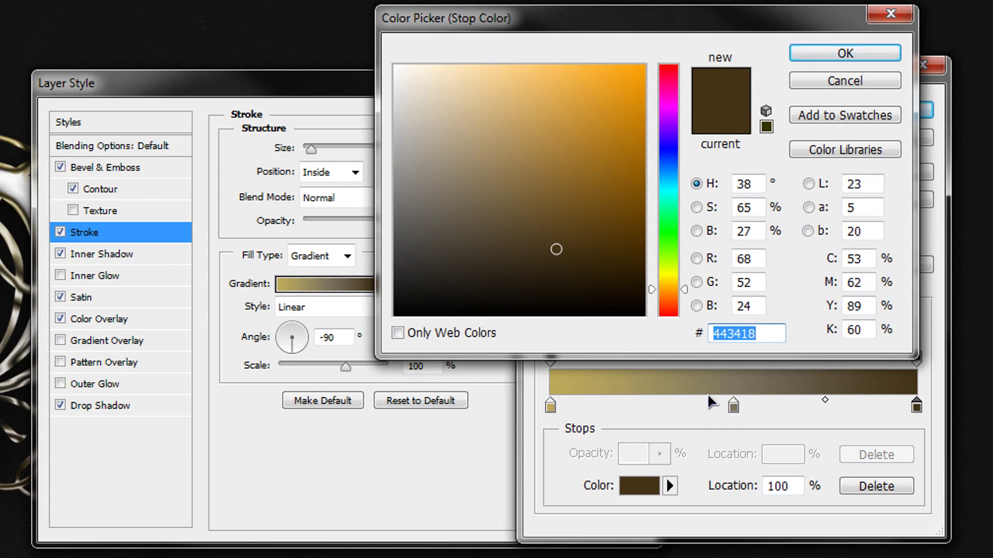
left_click(844, 81)
left_click(904, 142)
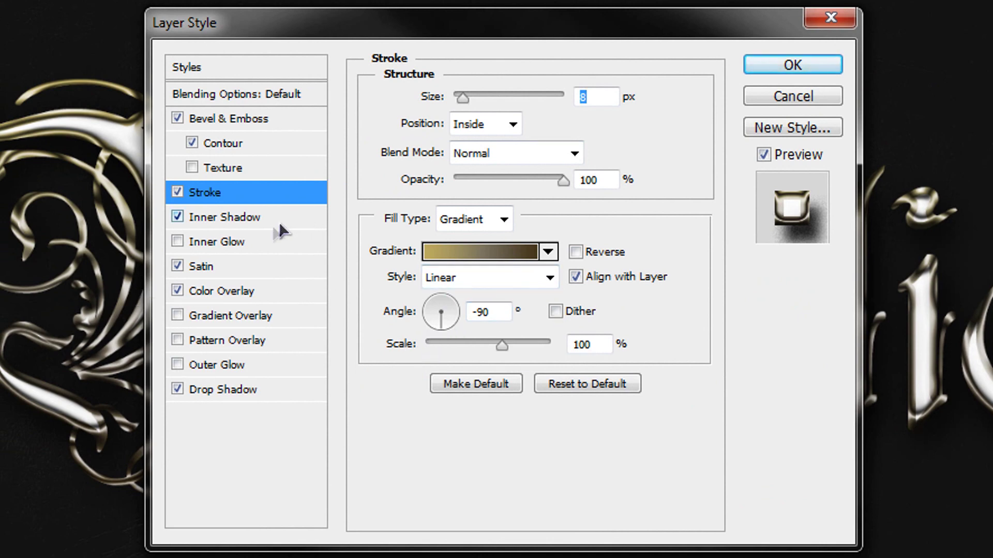
Check the Inner Shadow and Satin settings in the Metallic layer's style.
left_click(235, 215)
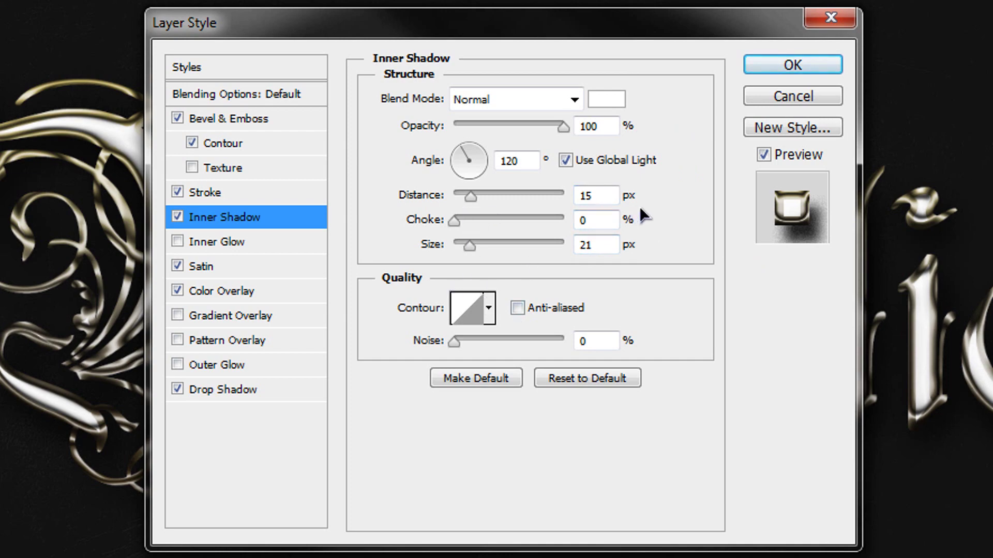
left_click_drag(610, 36, 664, 34)
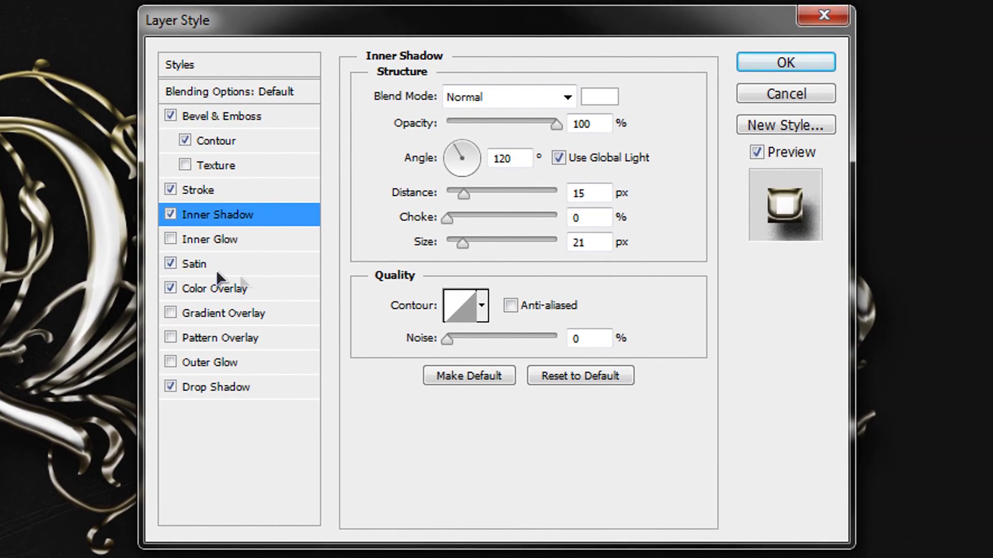
left_click(194, 264)
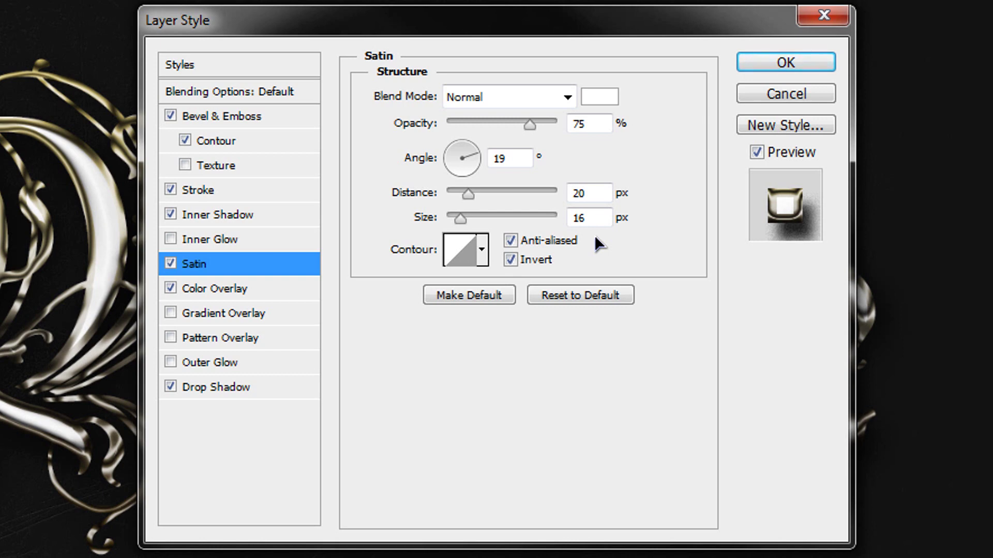
Set the Metallic layer's fill opacity to 0% in its blending options.
left_click(243, 91)
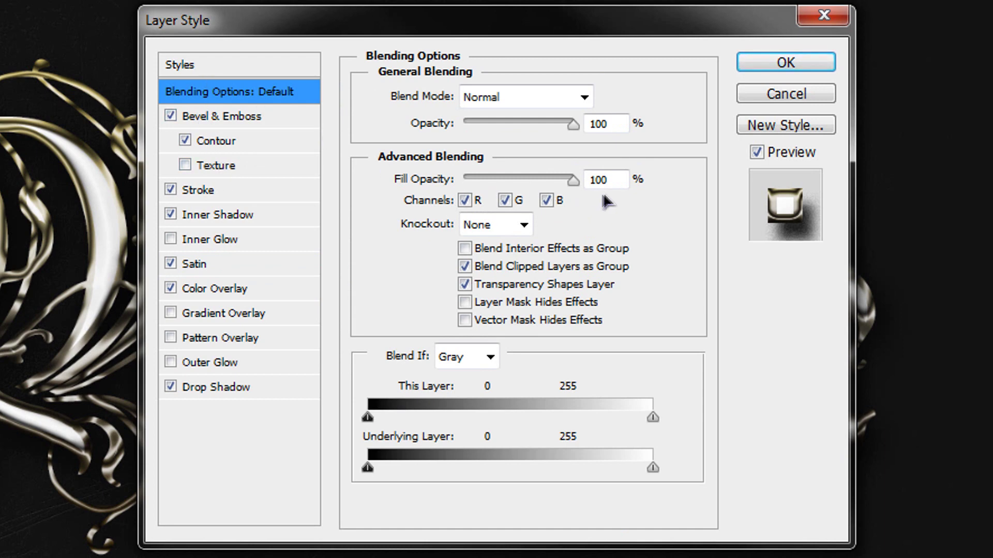
left_click_drag(570, 177, 438, 165)
Turn off the Metallic layer's Color Overlay and Drop Shadow effects to see the remaining effects on the text.
left_click(241, 289)
left_click(171, 286)
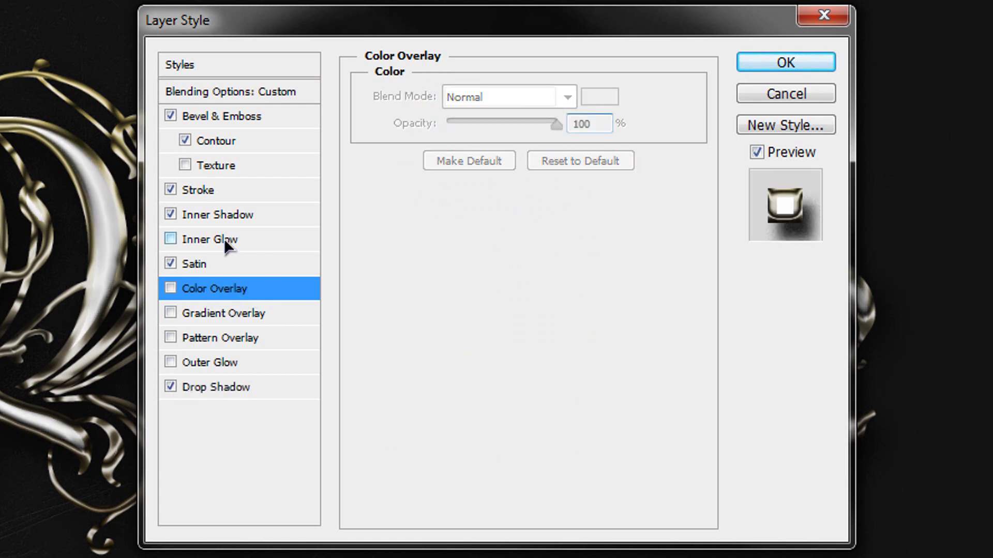
left_click(206, 265)
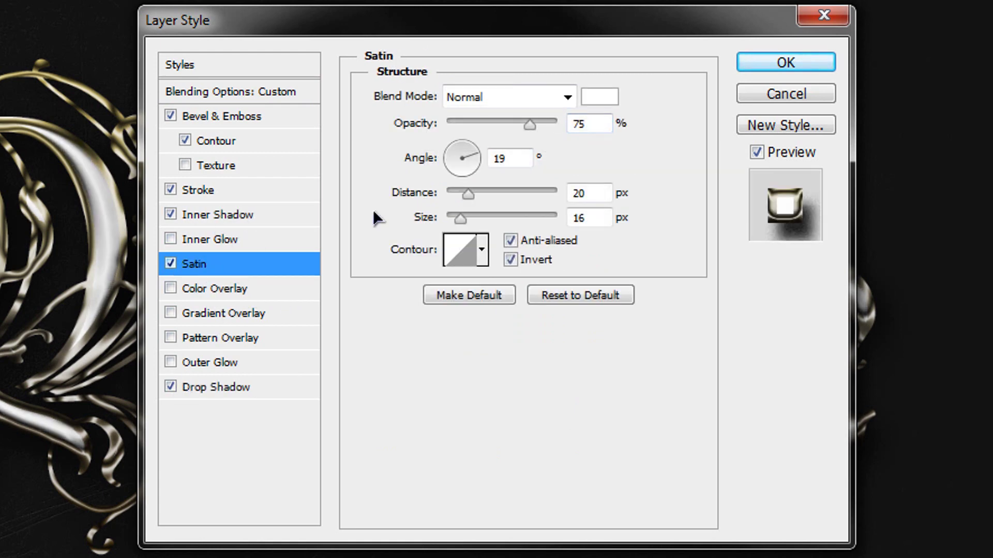
left_click_drag(496, 31, 655, 48)
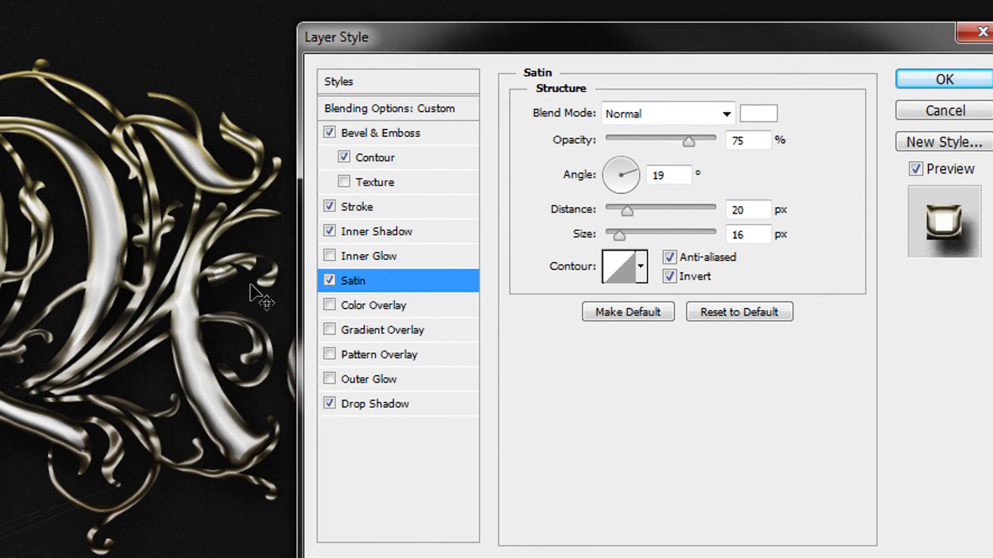
left_click(364, 406)
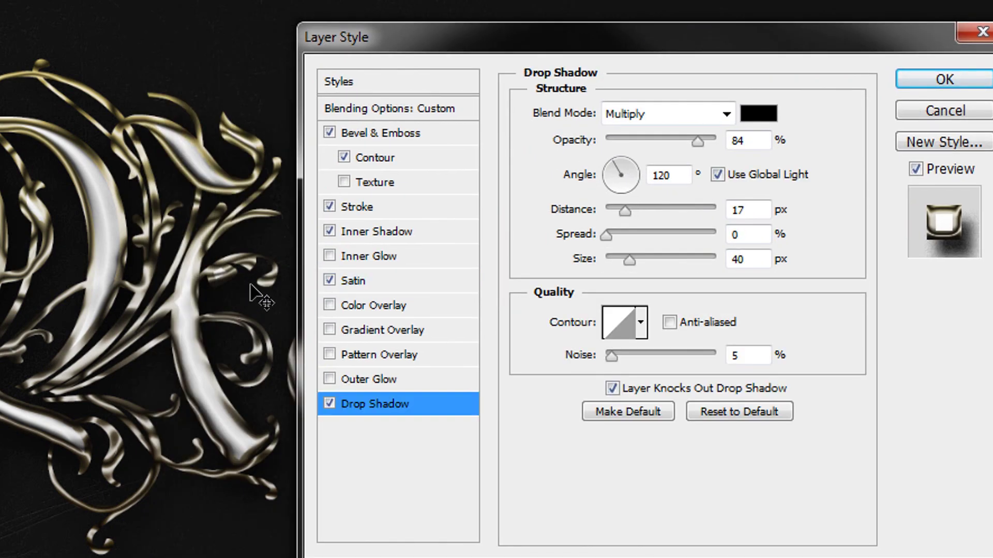
left_click(330, 404)
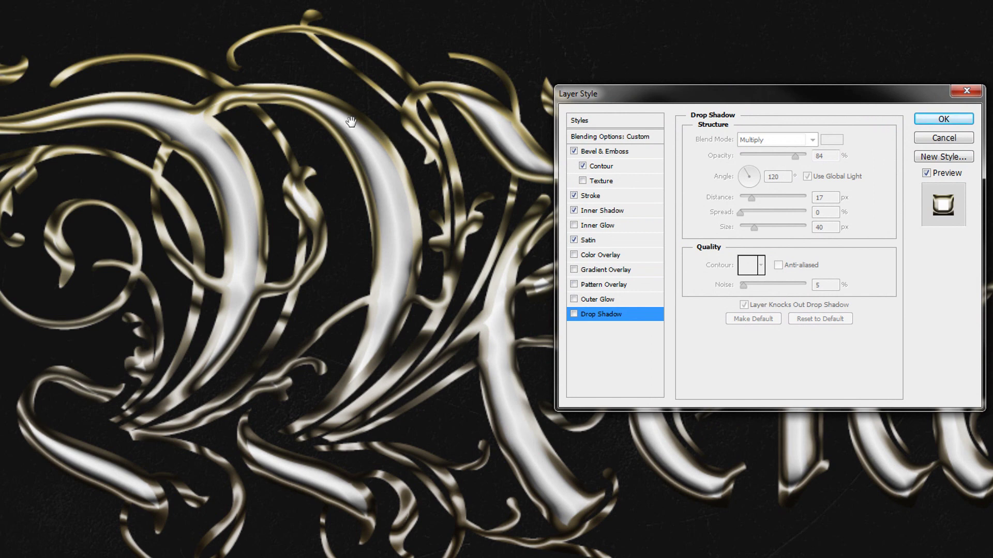
Set the Satin effect's distance to 17 px and its size to 9 px.
left_click(601, 241)
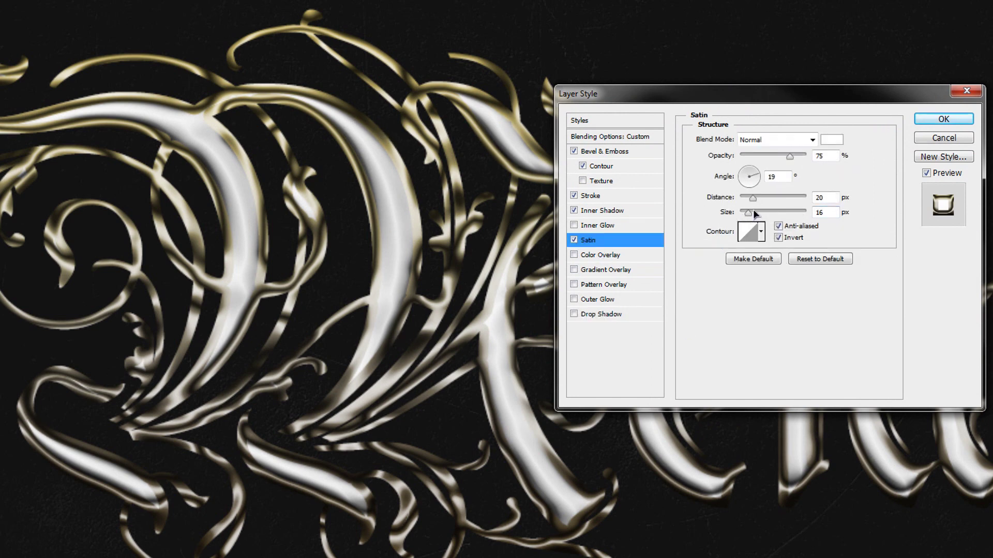
left_click_drag(749, 213, 742, 214)
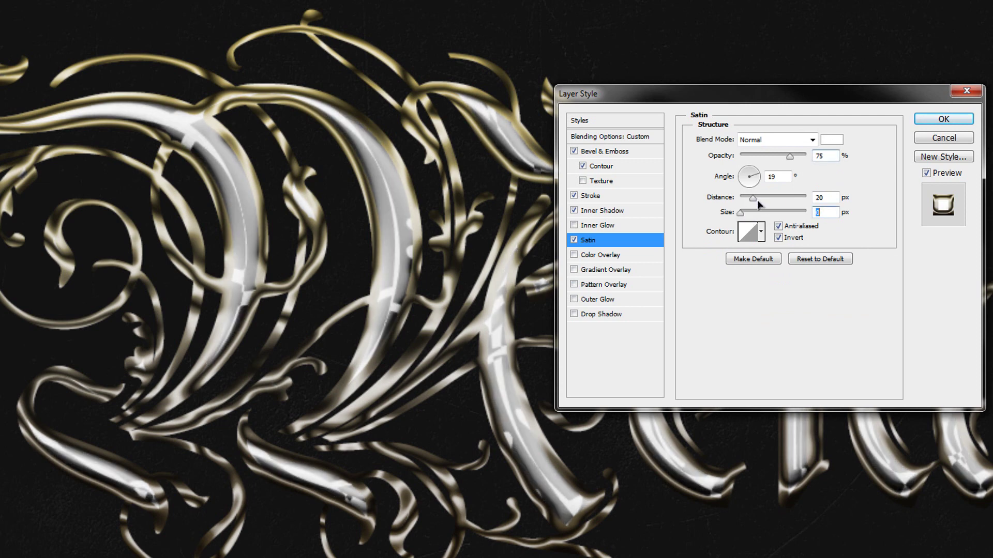
left_click_drag(753, 201, 743, 217)
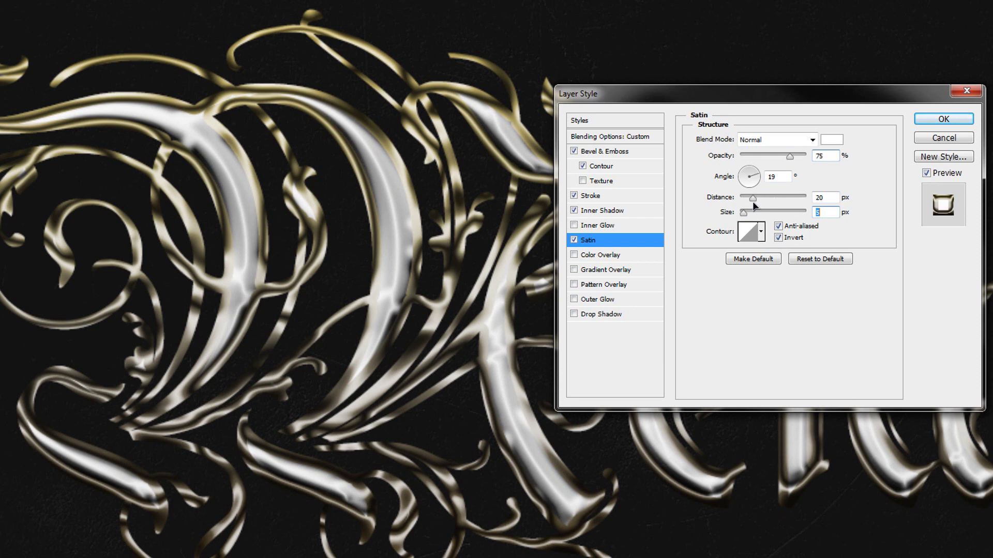
left_click_drag(754, 205, 752, 203)
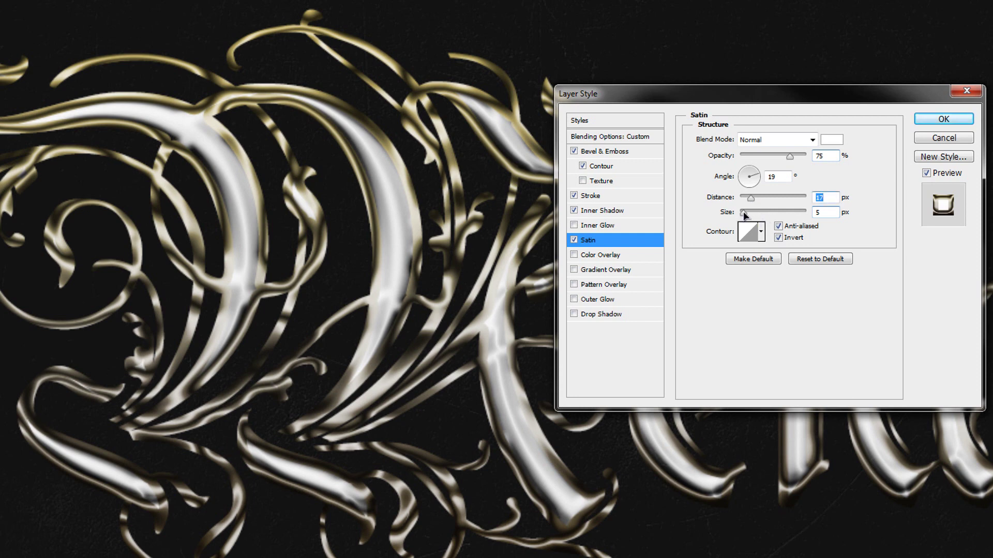
left_click_drag(744, 214, 747, 216)
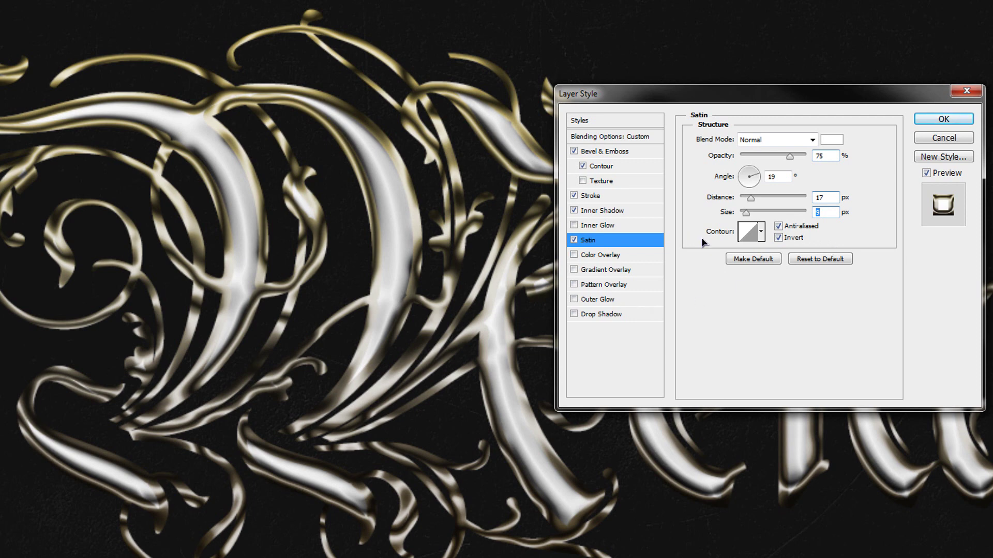
Turn the Color Overlay and Drop Shadow effects back on, check the overlay colour, and apply the layer style.
left_click(614, 259)
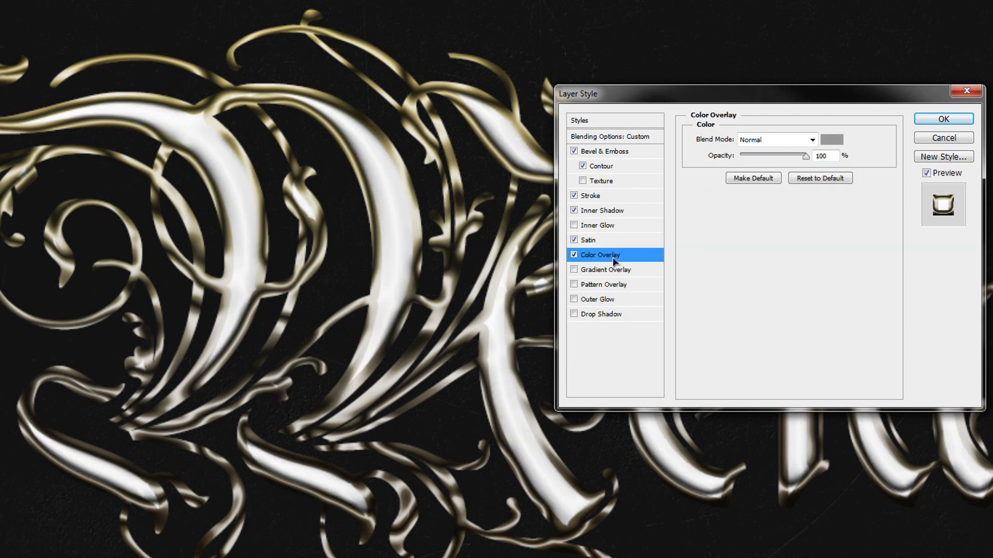
left_click(833, 140)
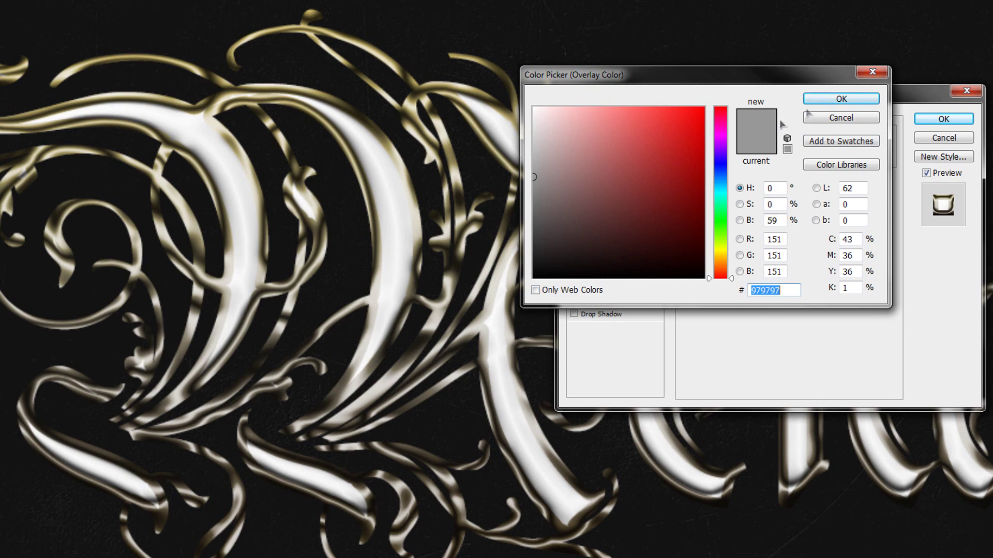
key("Return")
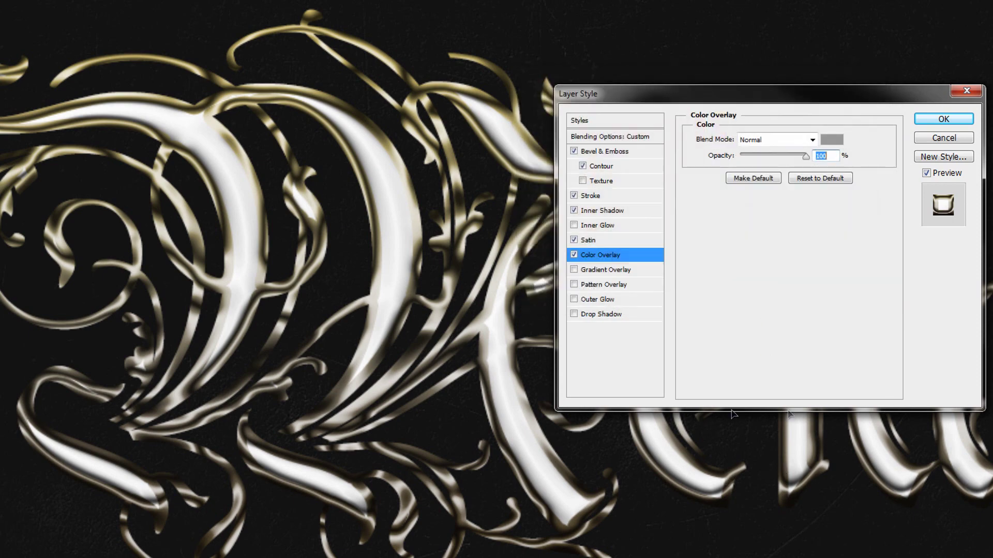
left_click(594, 314)
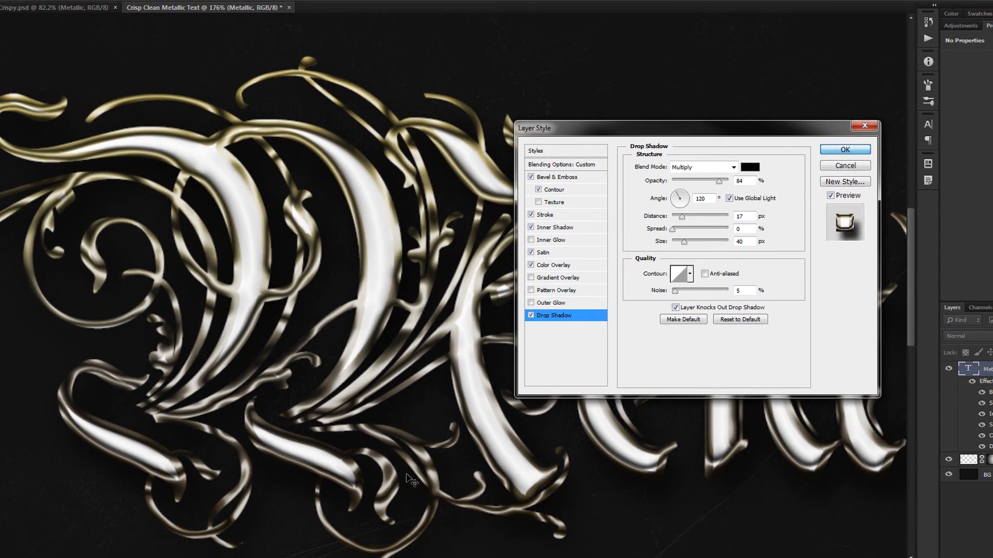
key("Return")
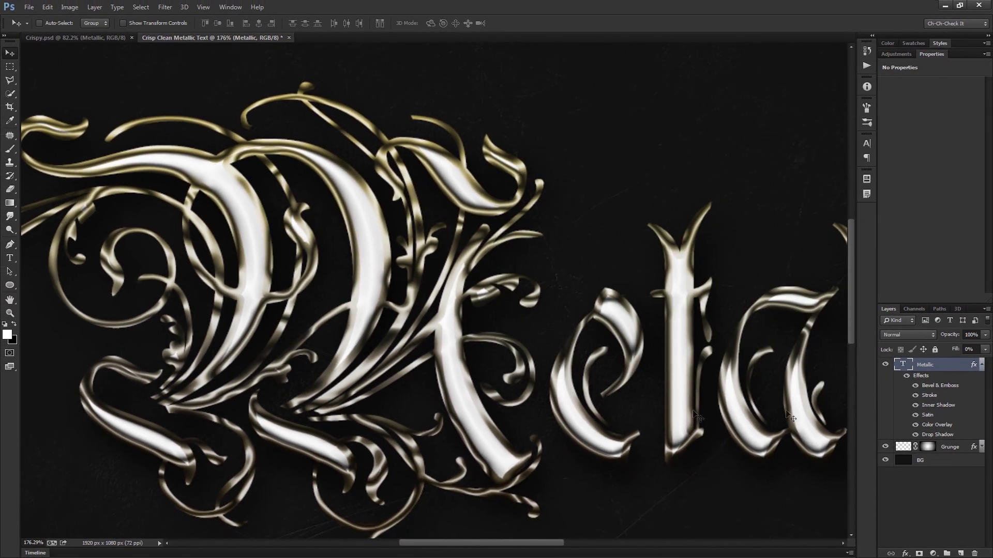
Lower the noise of the Metallic layer's Drop Shadow and apply the change.
double_click(945, 434)
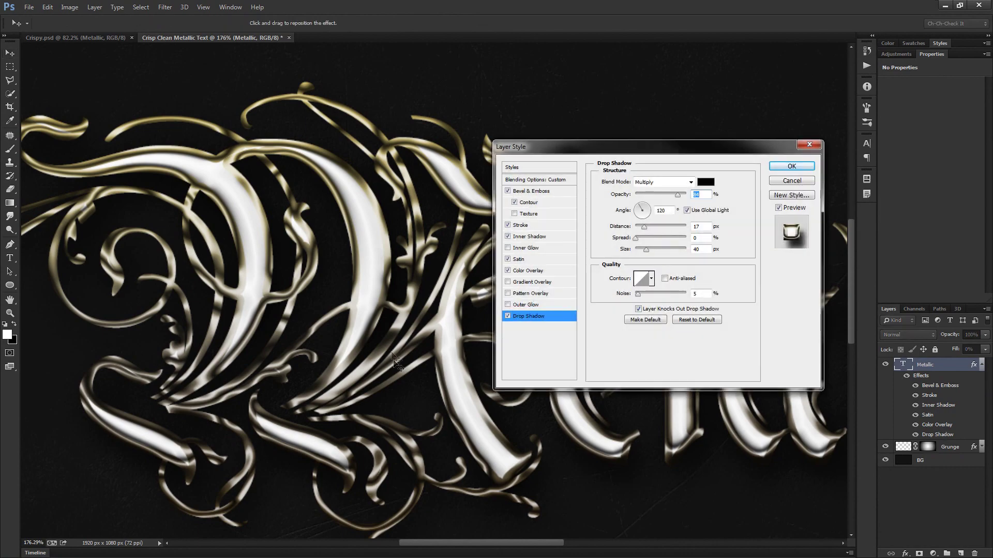
left_click_drag(387, 346, 305, 342)
scroll(305, 342, "down", 5)
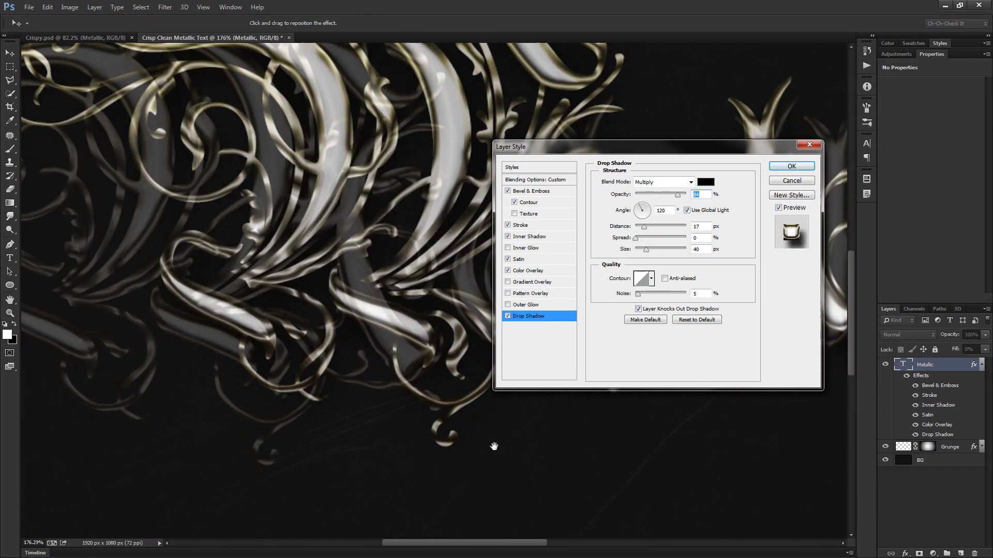
scroll(314, 423, "up", 2)
scroll(315, 423, "right", 2)
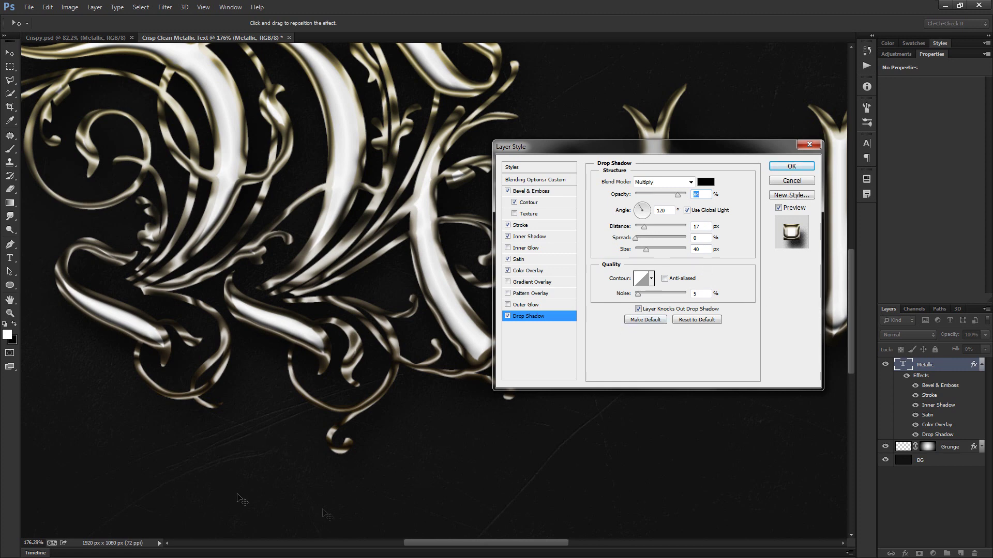
left_click_drag(638, 293, 632, 295)
left_click(792, 166)
key("ctrl+0")
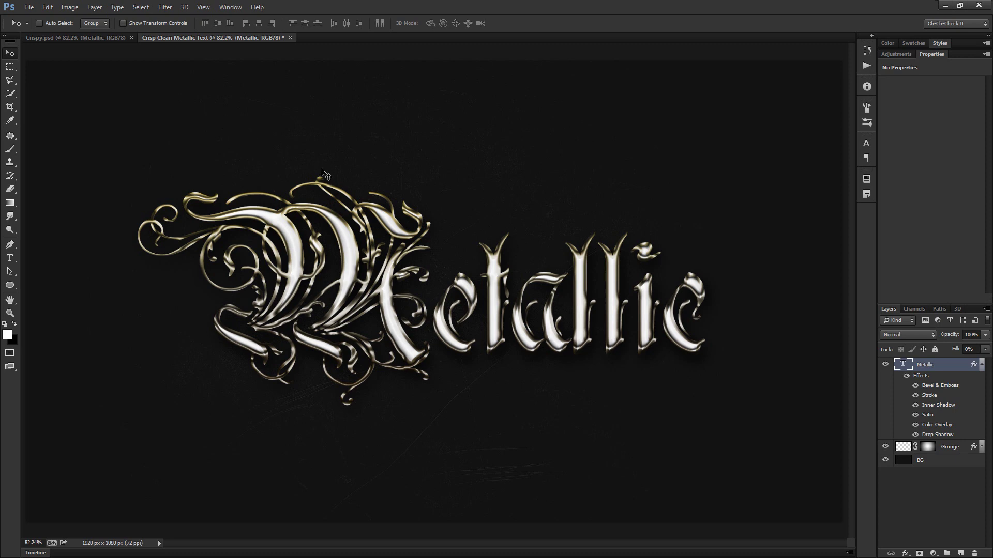
Duplicate the Metallic text layer and remove the layer style from the copy.
left_click(982, 365)
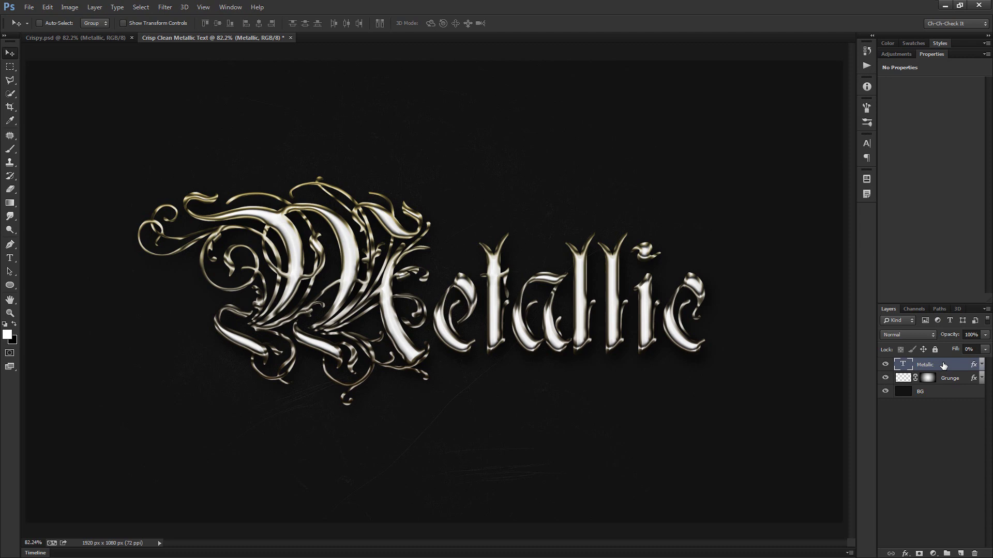
key("ctrl+j")
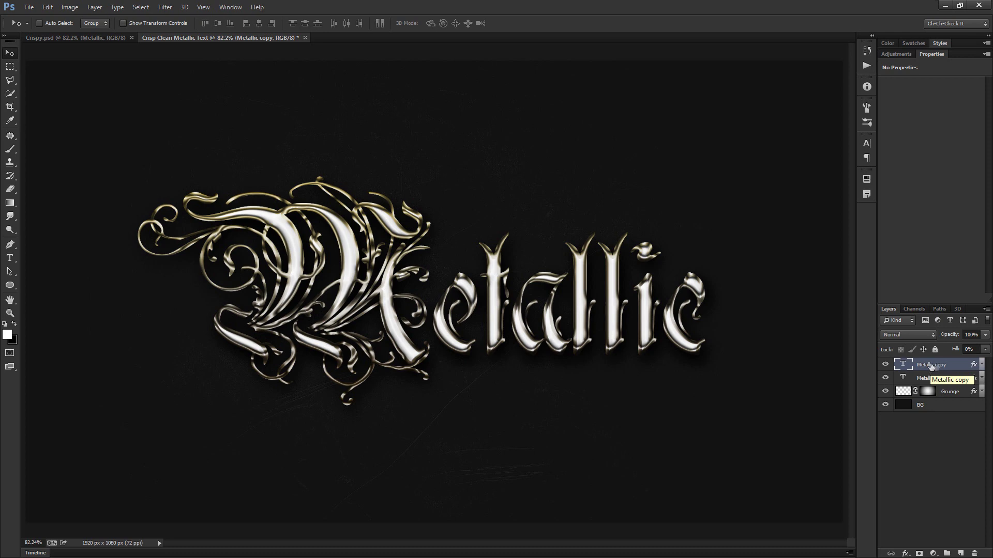
left_click_drag(974, 366, 974, 554)
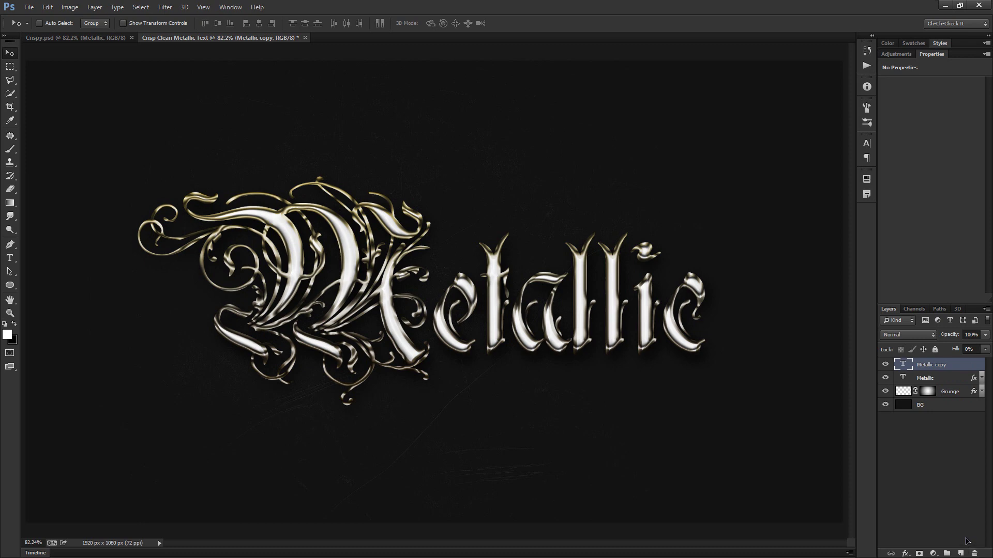
Undo the last style removal on the Metallic copy layer and clear its whole layer style instead.
key("ctrl+z")
right_click(934, 367)
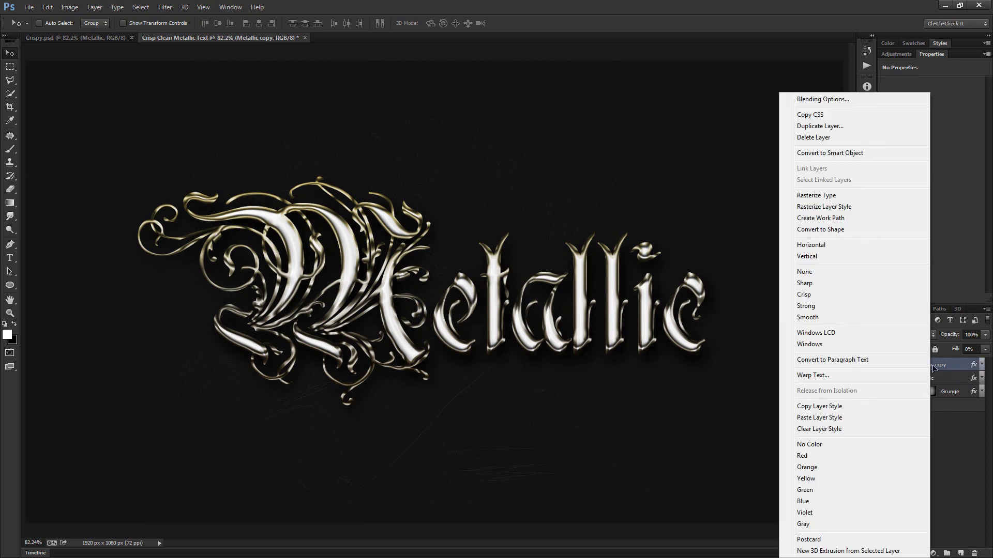
left_click(820, 429)
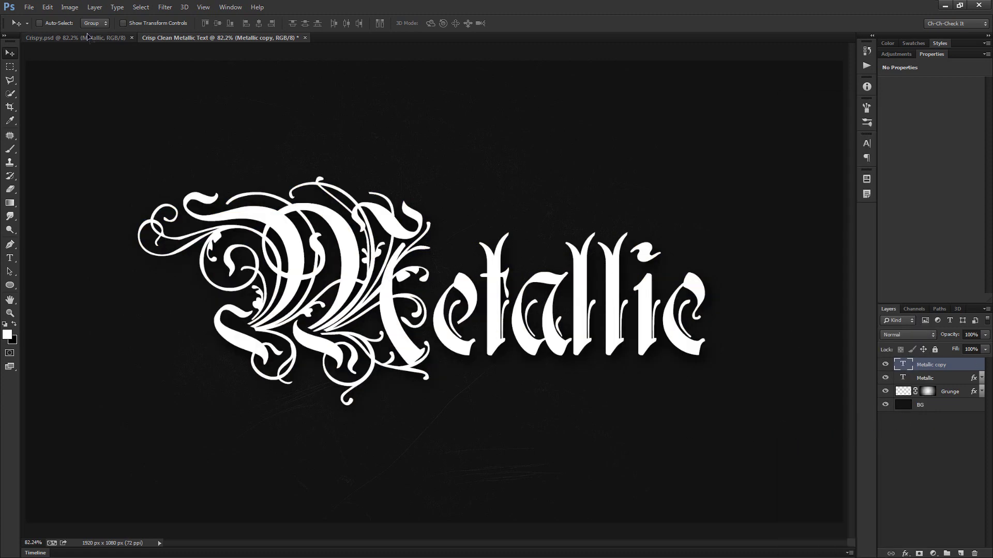
Copy the layer style of the Metallic copy layer in Crispy.psd and paste it onto Metallic copy in the Crisp Clean Metallic Text document.
key("ctrl+Tab")
left_click(940, 399)
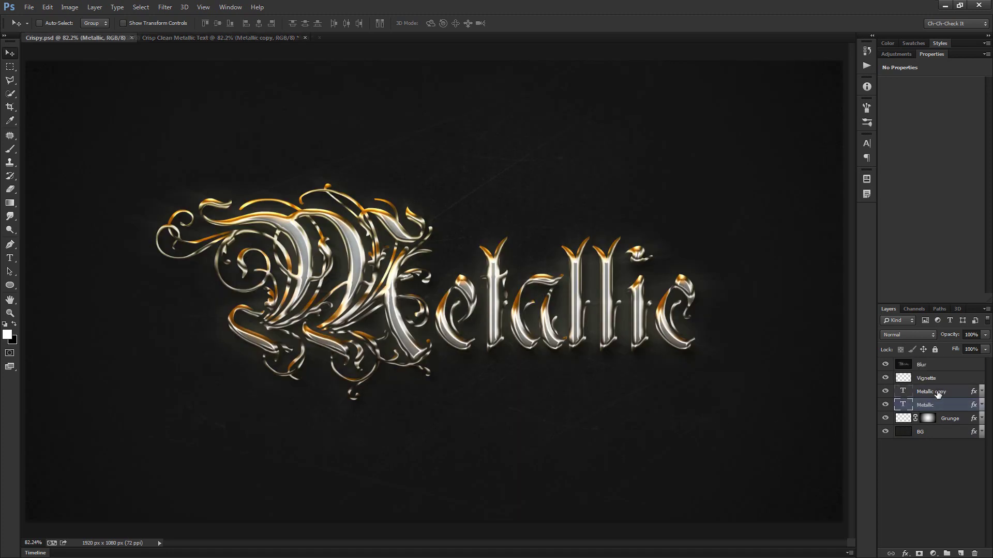
right_click(941, 399)
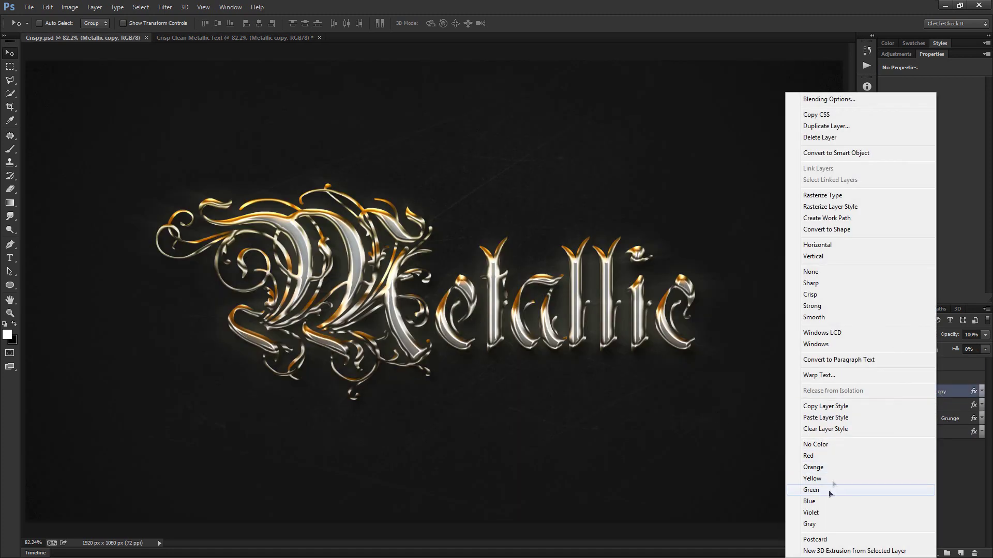
left_click(828, 406)
key("ctrl+Tab")
right_click(934, 367)
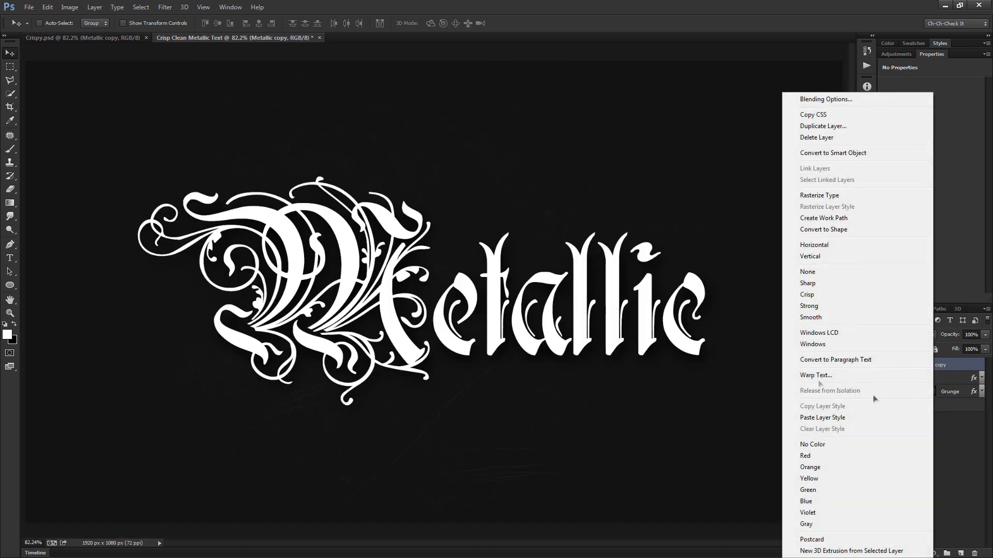
left_click(843, 419)
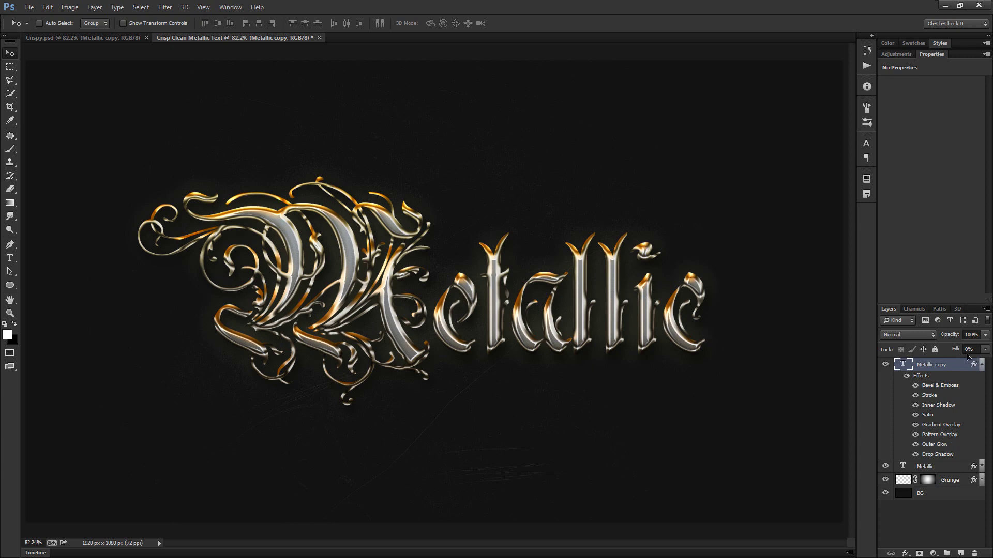
Review the Metallic copy layer's Bevel & Emboss settings, pick the Half Round contour for it and inspect the contour's curve.
double_click(937, 385)
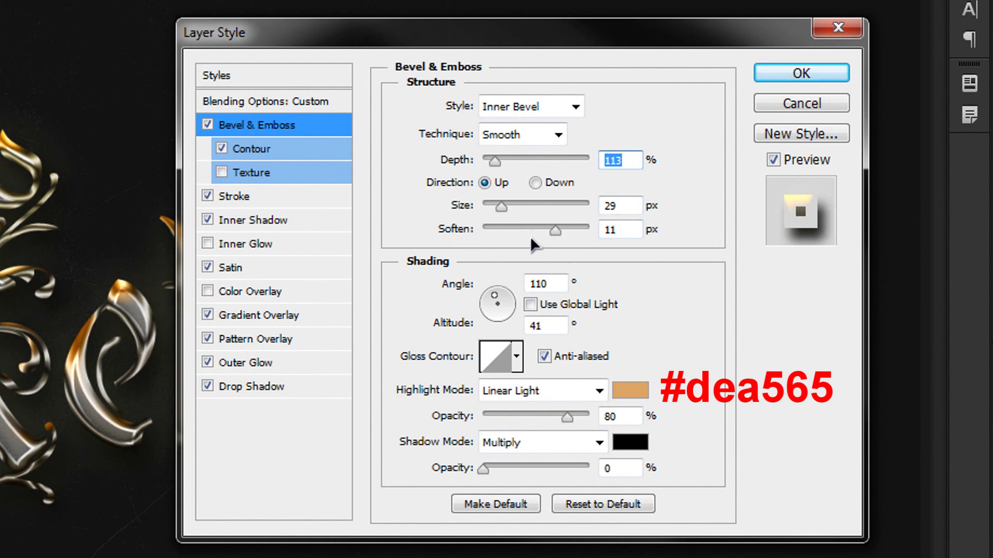
left_click(258, 146)
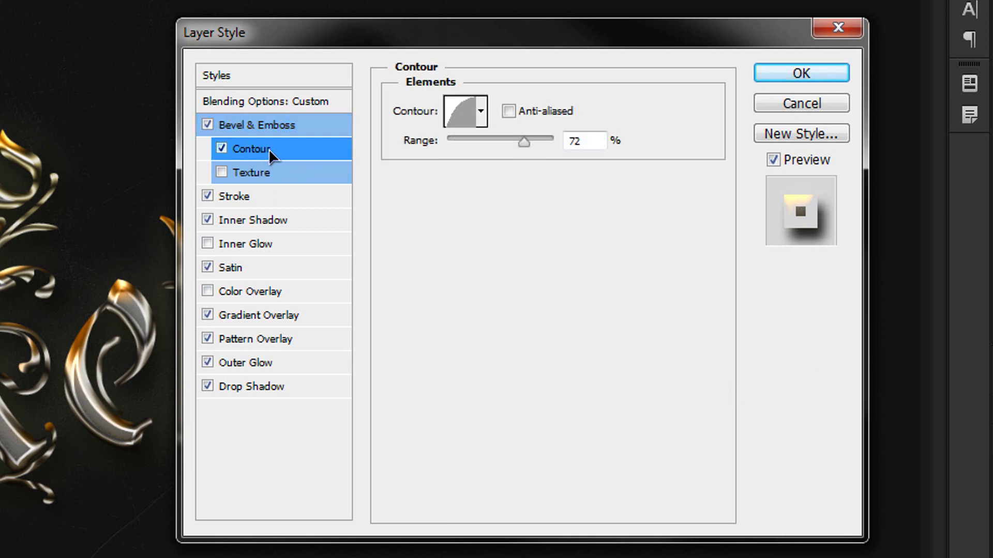
left_click(480, 112)
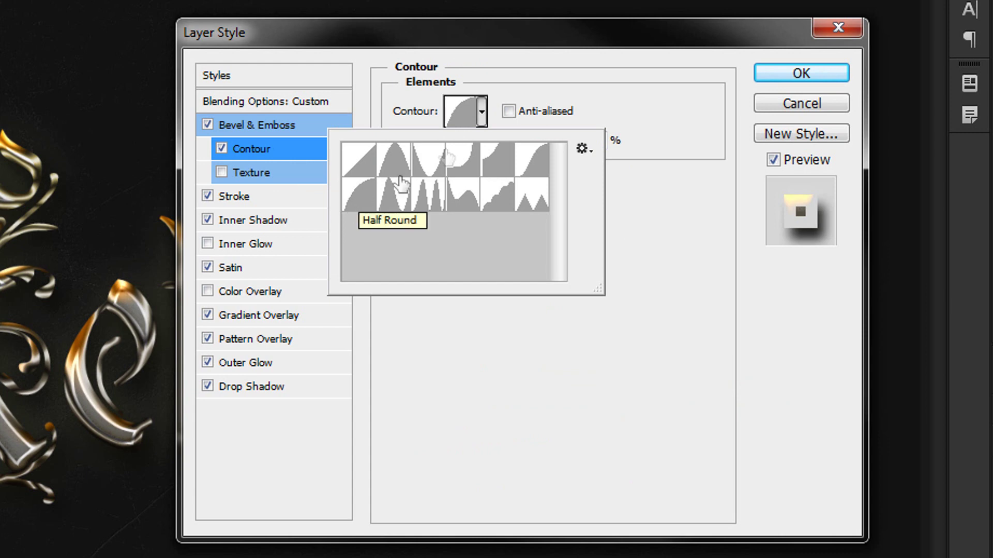
left_click(359, 199)
left_click(464, 111)
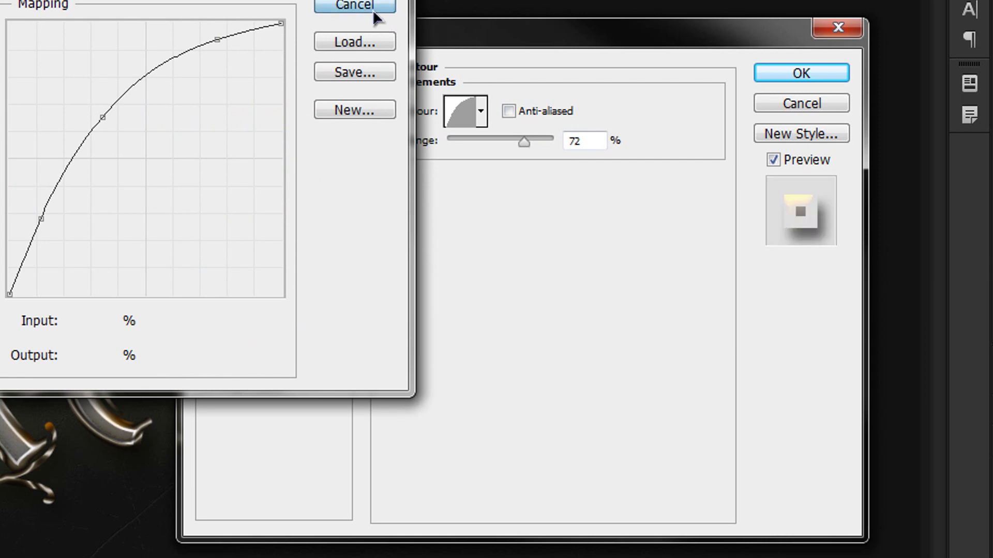
left_click(362, 6)
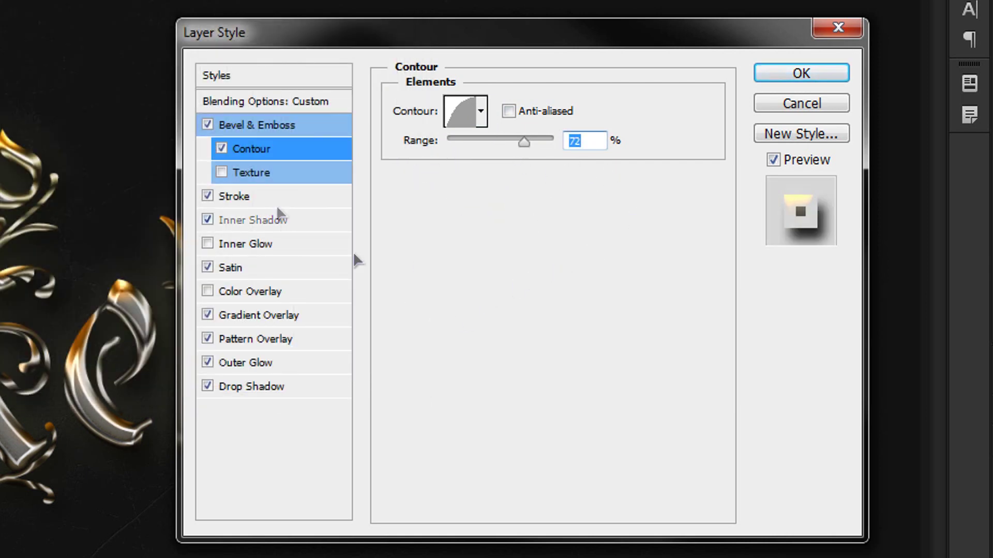
Switch Bevel & Emboss and the Stroke effect off and on to compare how each one affects the text.
left_click(208, 124)
left_click(208, 125)
left_click(207, 124)
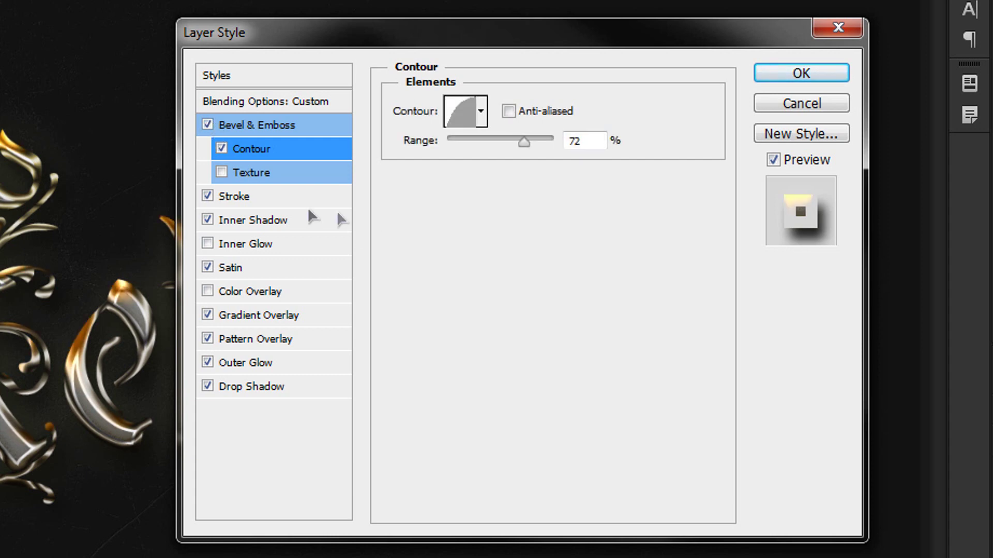
left_click(260, 202)
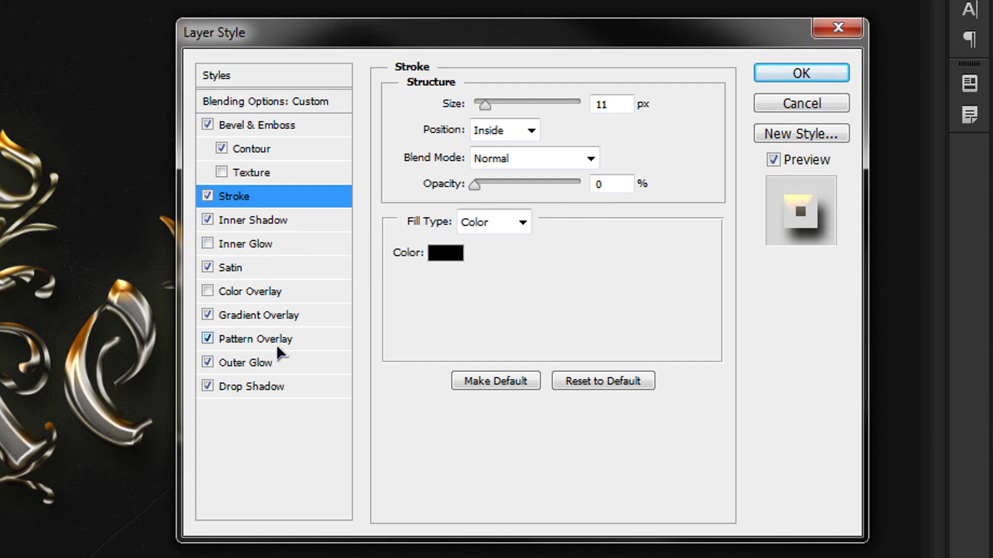
left_click(207, 195)
left_click(207, 195)
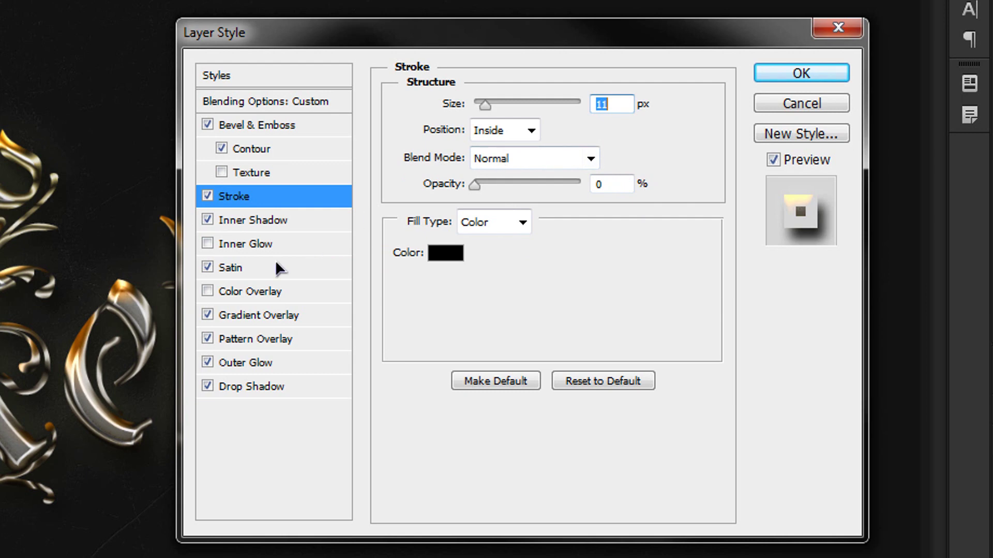
Look through the Satin, Gradient Overlay, Pattern Overlay and Inner Shadow settings, and compare the text with Stroke off and on.
left_click(233, 269)
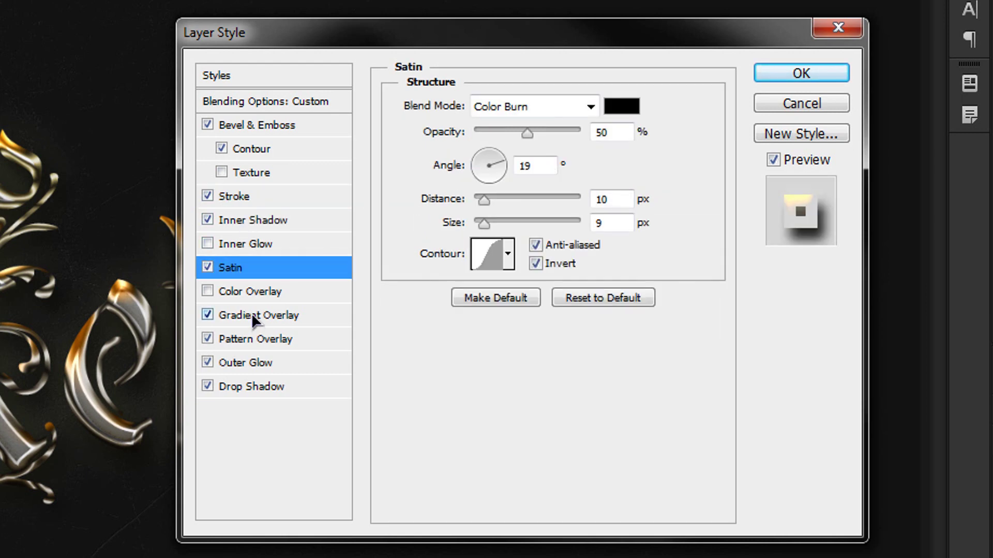
left_click(252, 314)
left_click(264, 345)
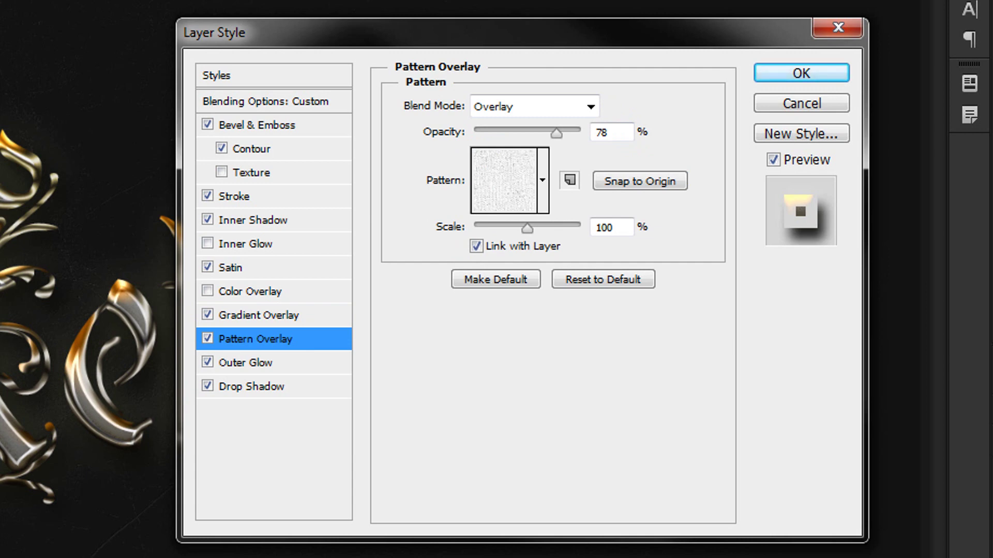
left_click(255, 227)
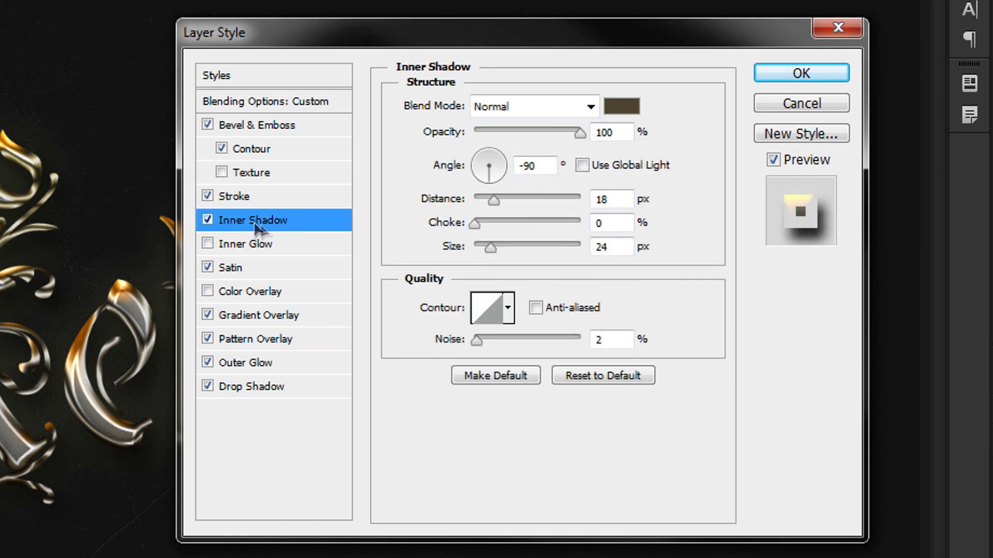
left_click(235, 197)
left_click(208, 196)
left_click(208, 197)
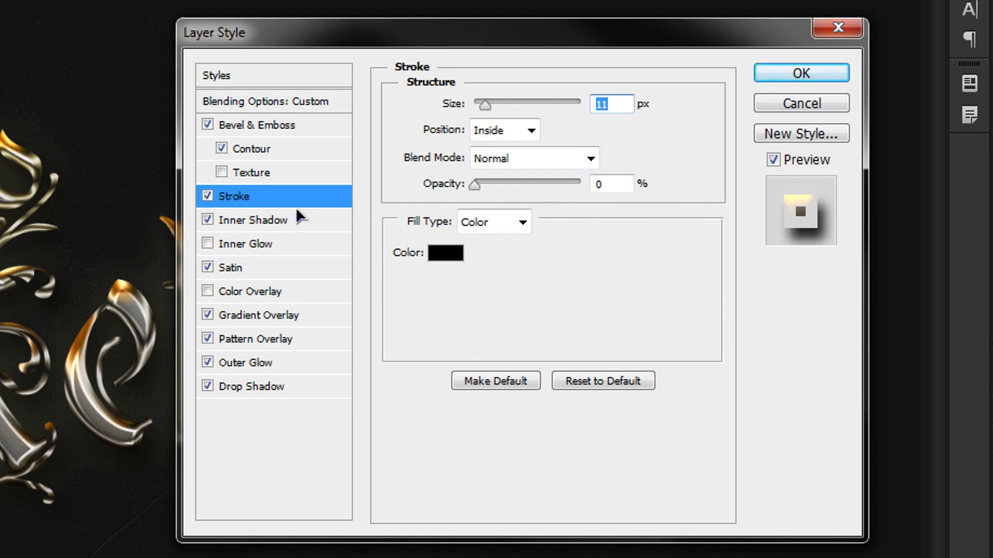
Examine the Inner Shadow effect's settings, including its shadow colour and size.
left_click(273, 224)
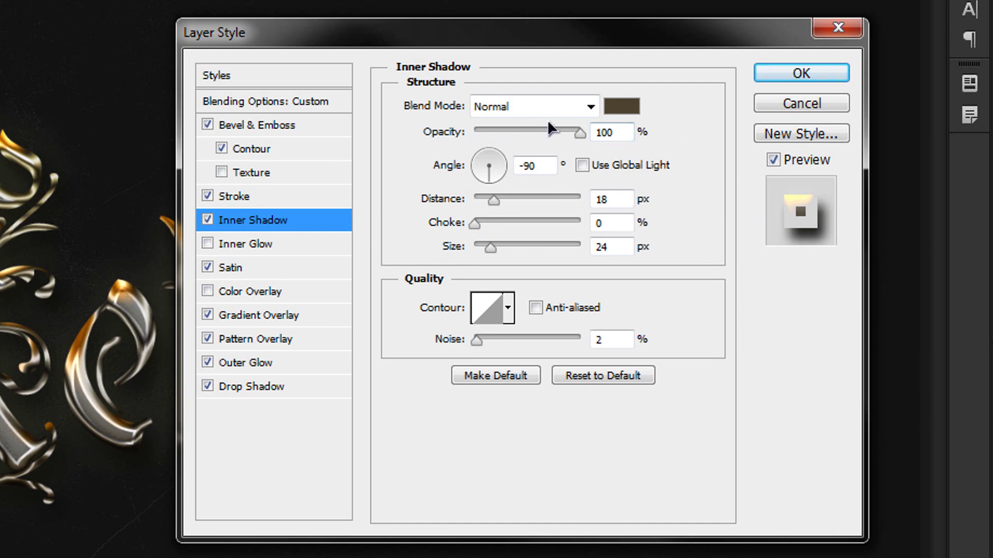
left_click(621, 110)
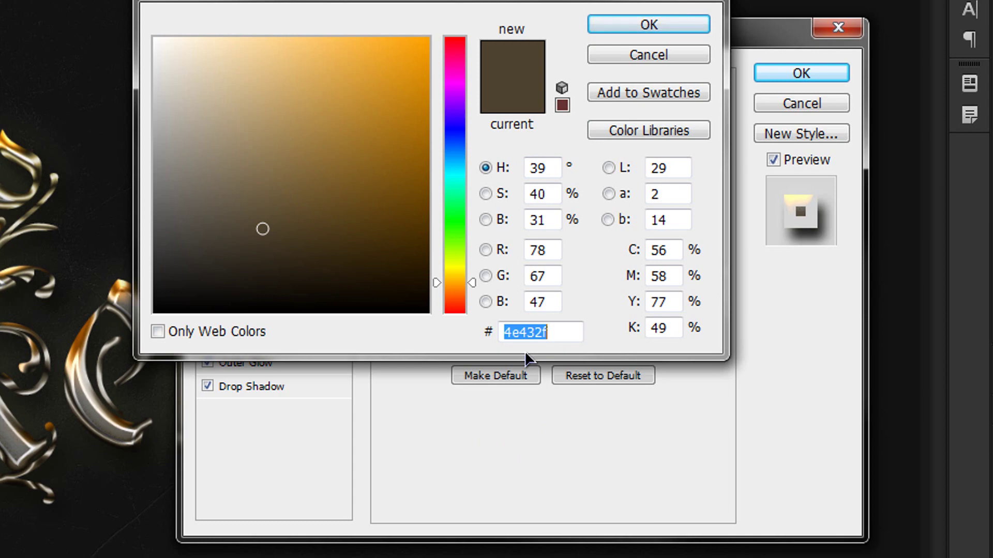
left_click(673, 31)
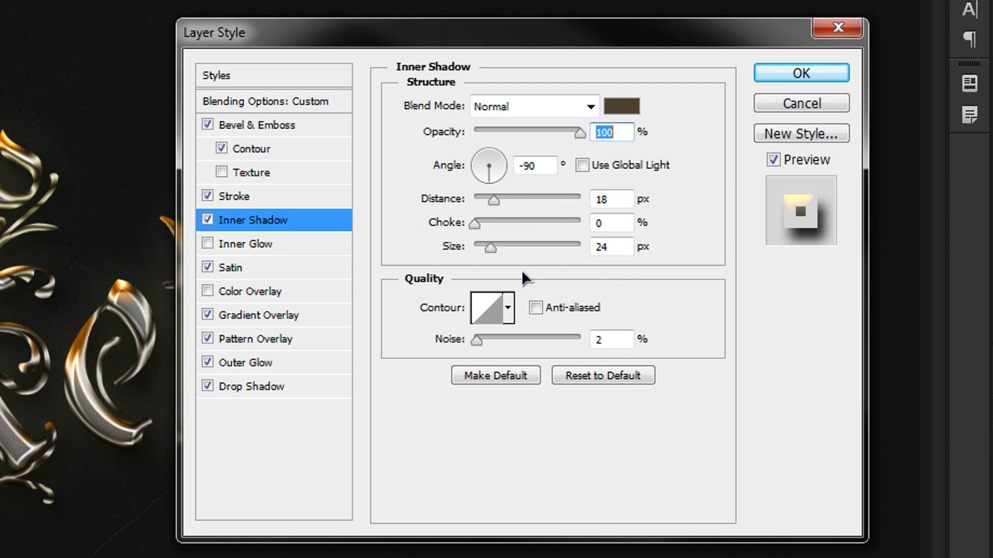
mouse_move(491, 248)
left_mouse_down()
mouse_move(501, 249)
mouse_move(490, 248)
left_mouse_up()
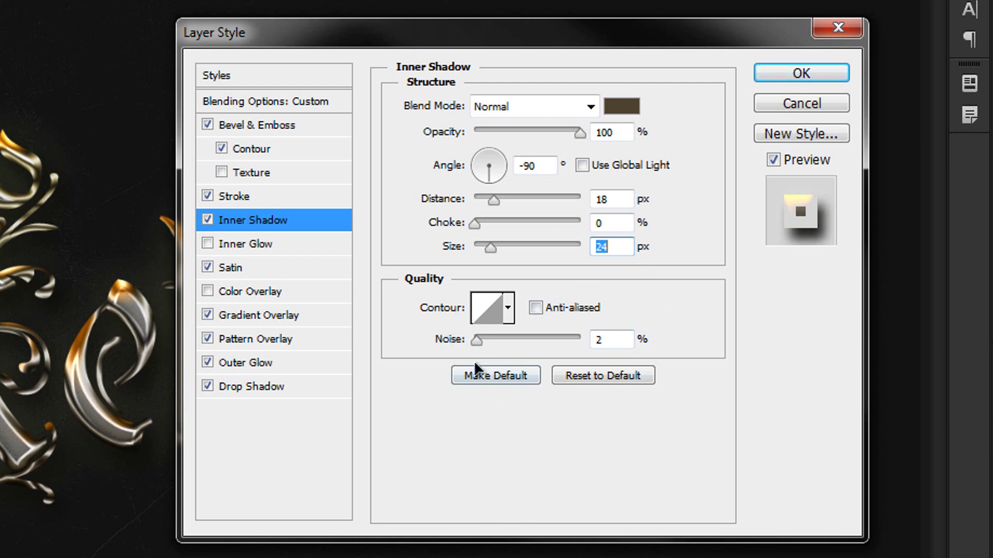
Examine the Satin effect's settings and the contour it uses.
left_click(258, 266)
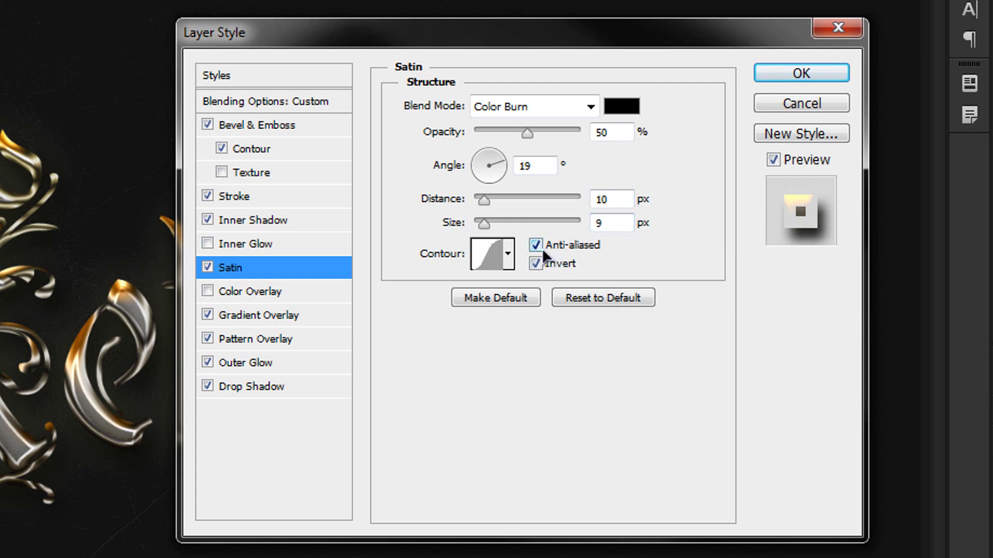
left_click(508, 261)
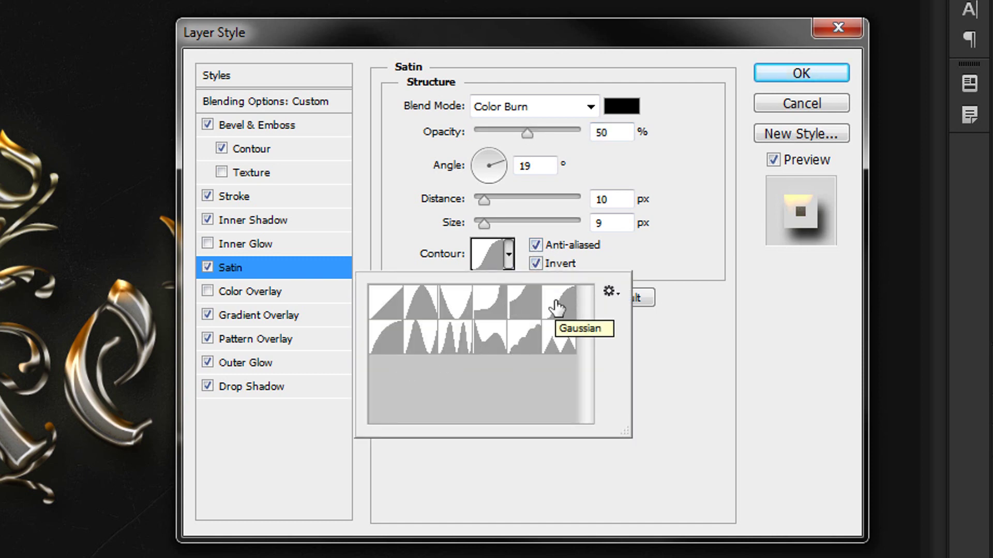
left_click(510, 253)
Examine the Gradient Overlay's gradient and the colour of each of its three stops, leaving the gradient unedited.
left_click(262, 311)
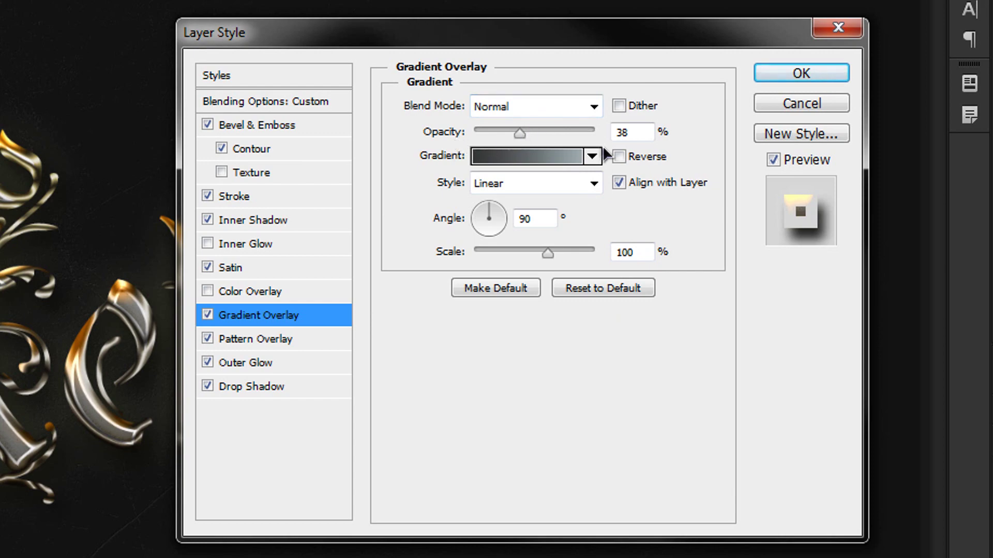
left_click(517, 156)
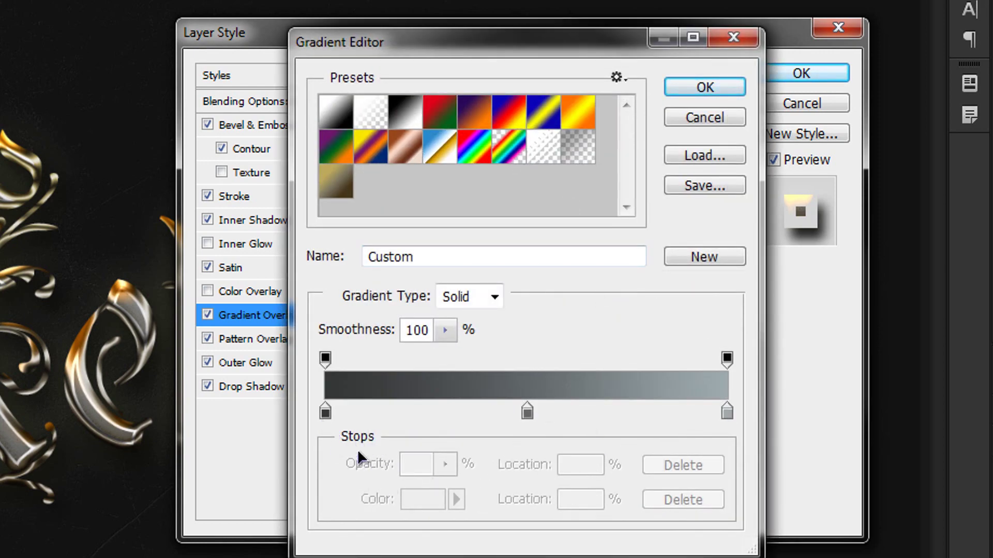
double_click(325, 412)
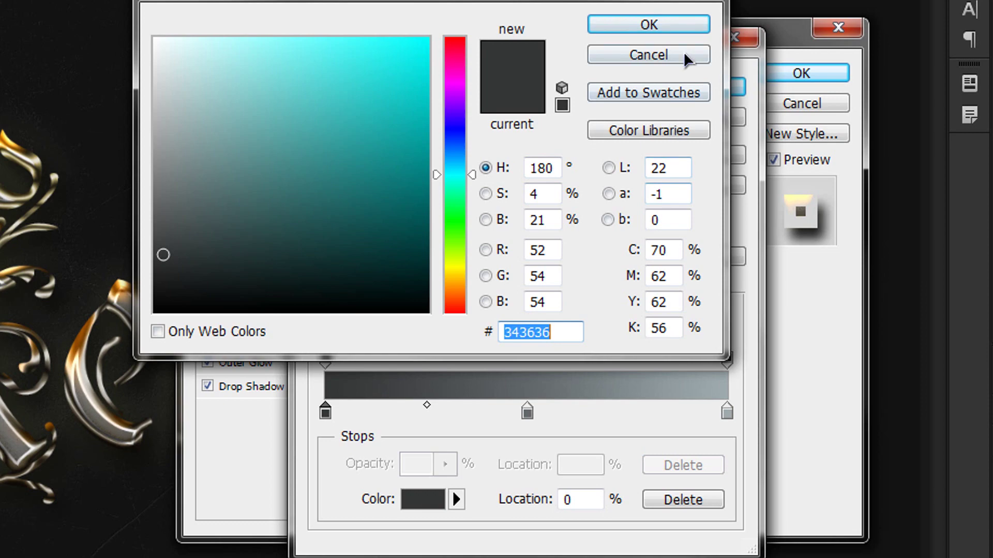
left_click(659, 63)
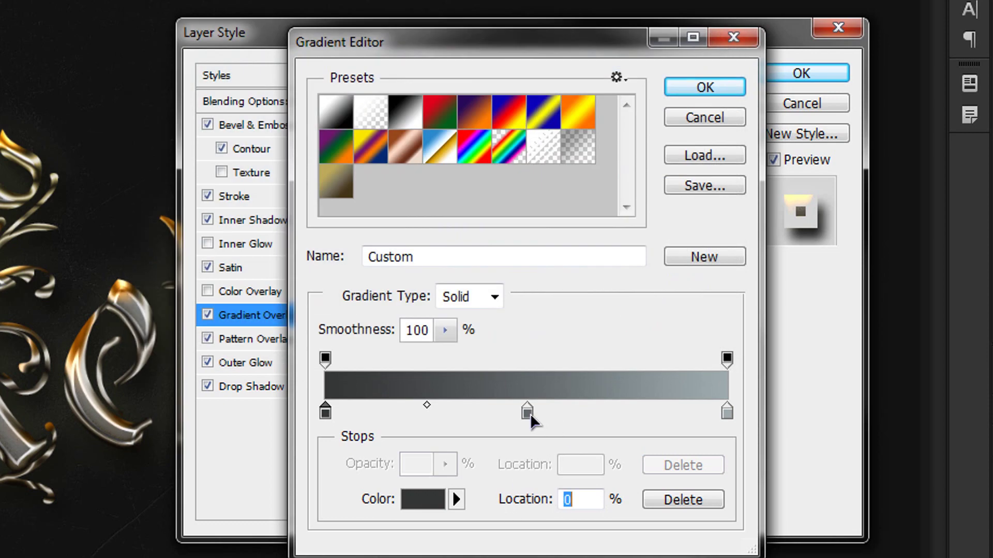
left_click(530, 413)
double_click(530, 413)
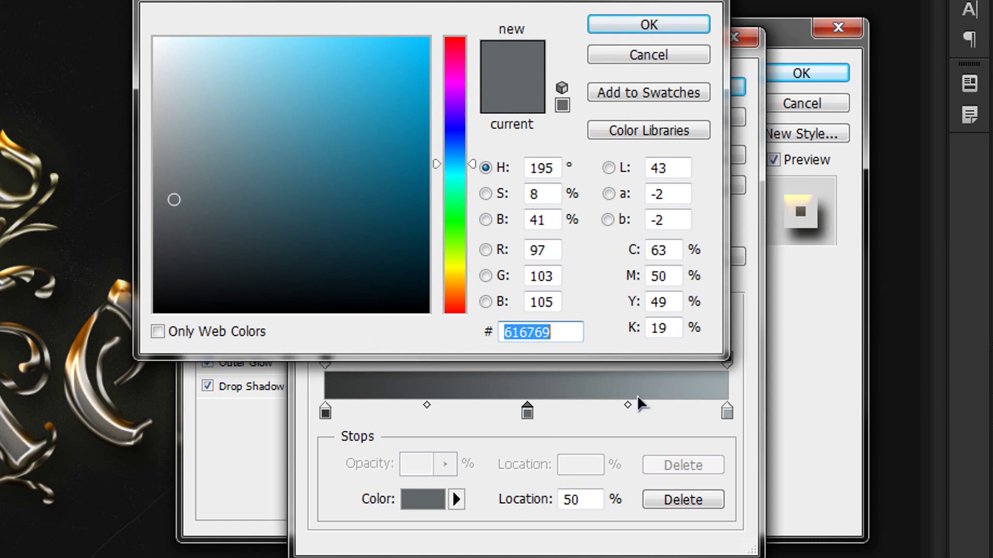
left_click(656, 55)
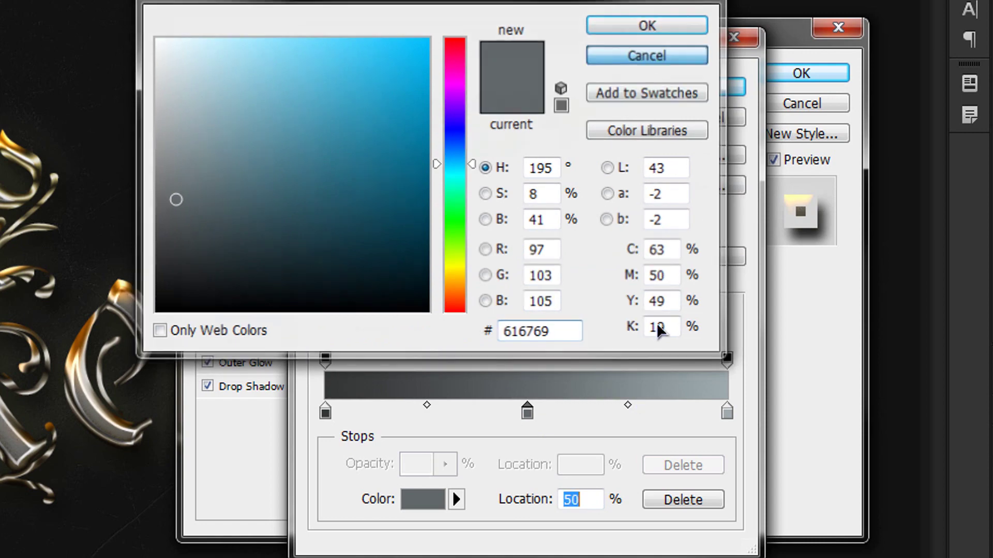
double_click(727, 412)
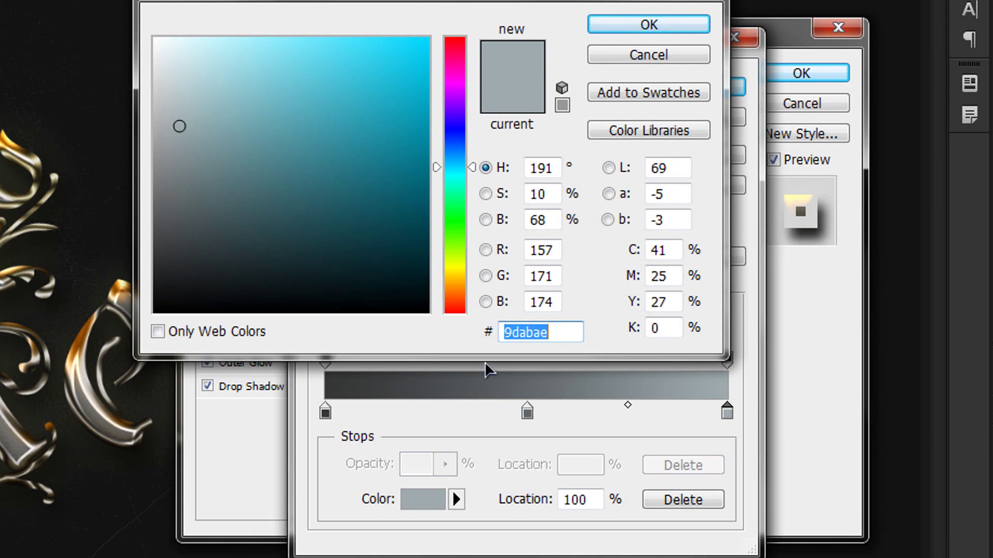
left_click(662, 56)
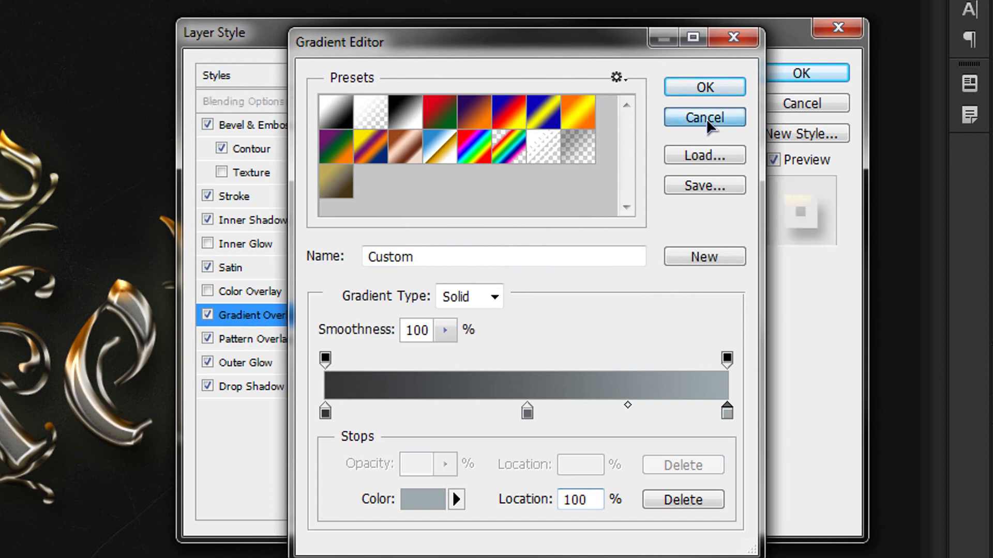
left_click(700, 115)
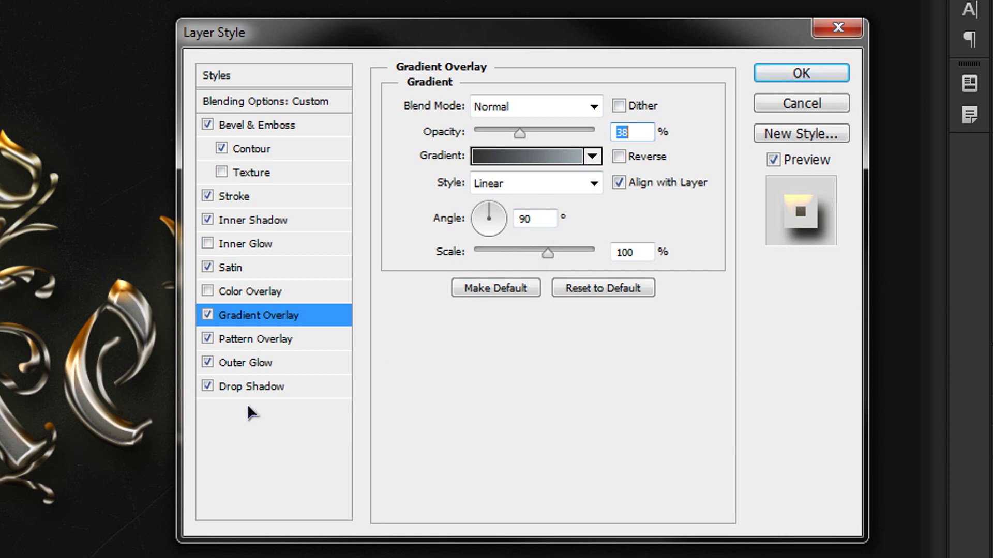
Load the Artist Surfaces pattern set in the Pattern Overlay settings, replacing the current patterns.
left_click(272, 340)
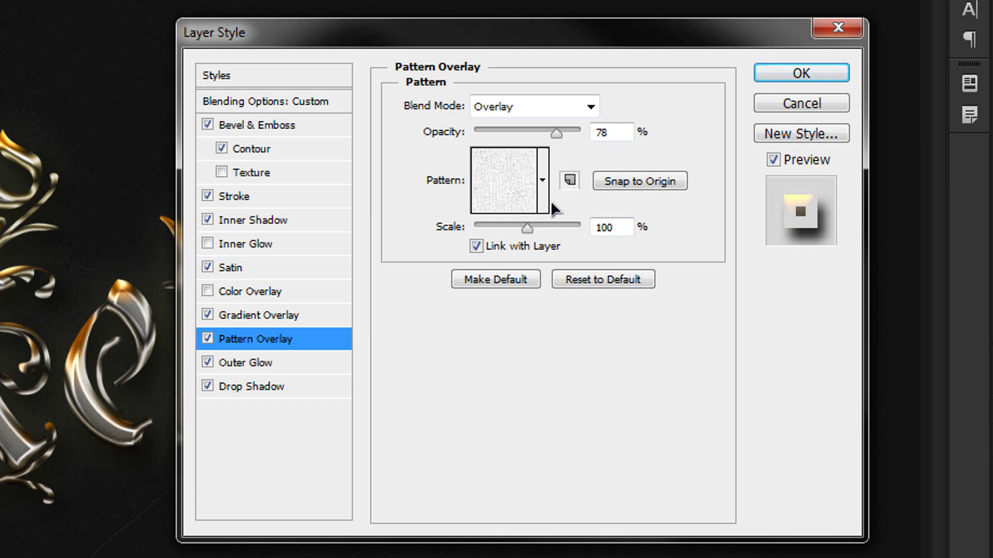
left_click(543, 180)
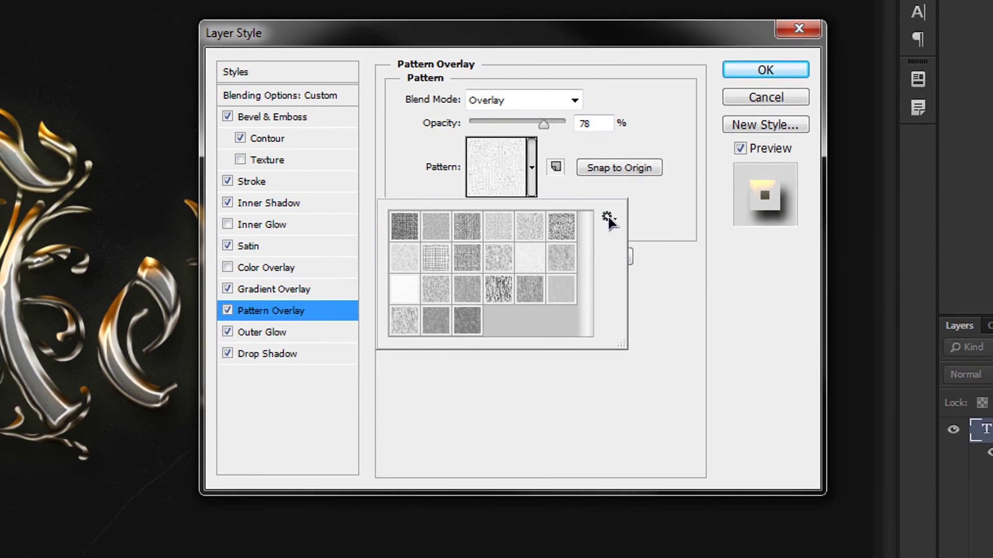
left_click(623, 231)
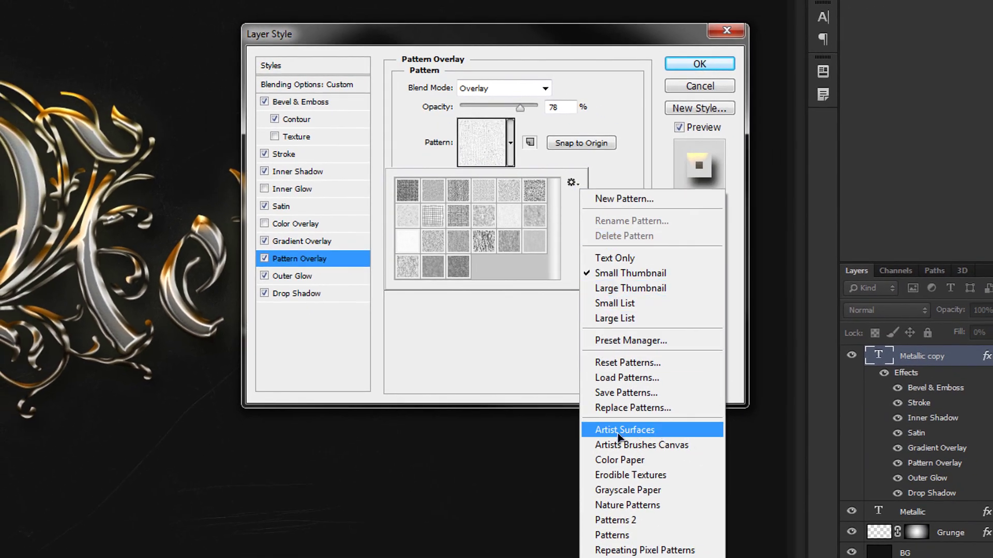
left_click(648, 433)
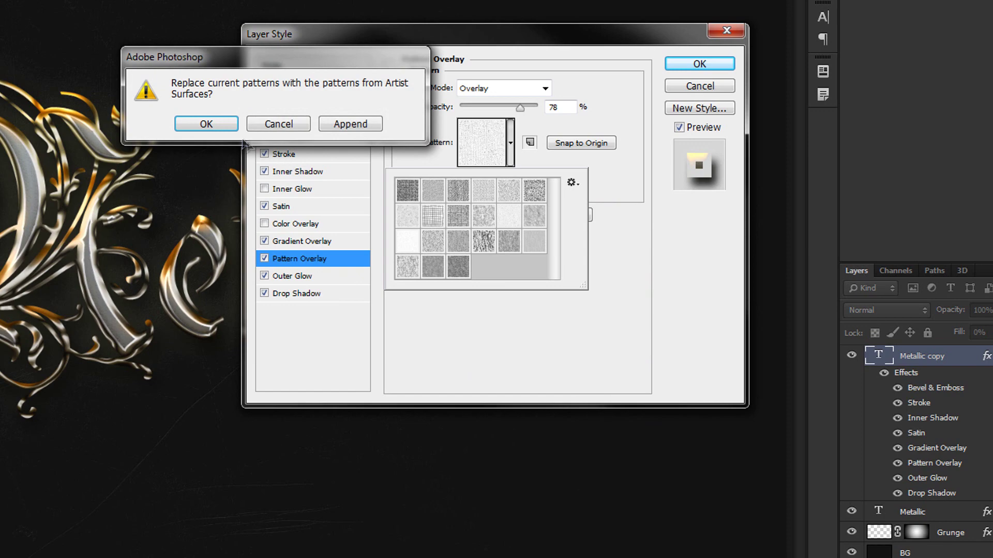
left_click(209, 126)
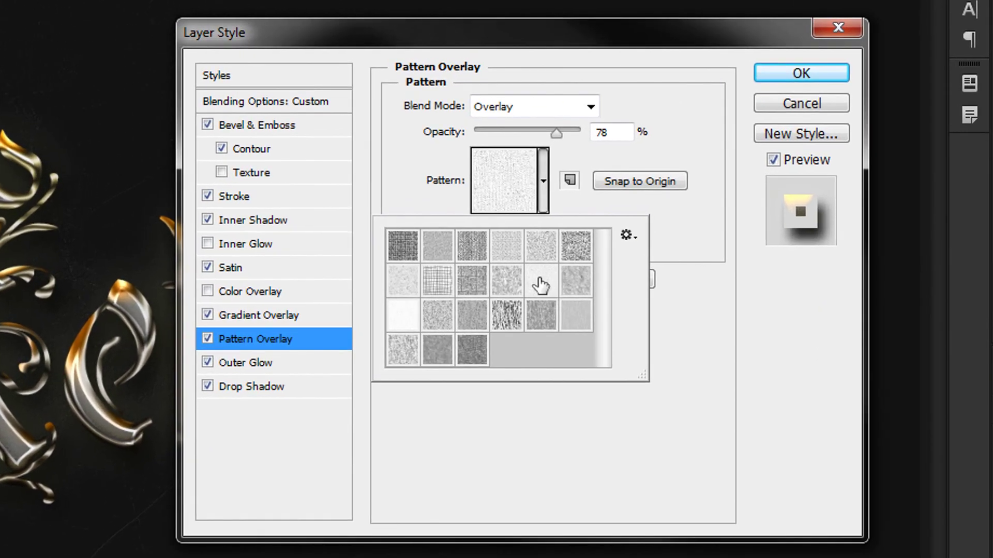
Choose the Canvas pattern (150 by 150 pixels, Grayscale mode) for the Pattern Overlay and compare the text with the effect off and on.
left_click(544, 289)
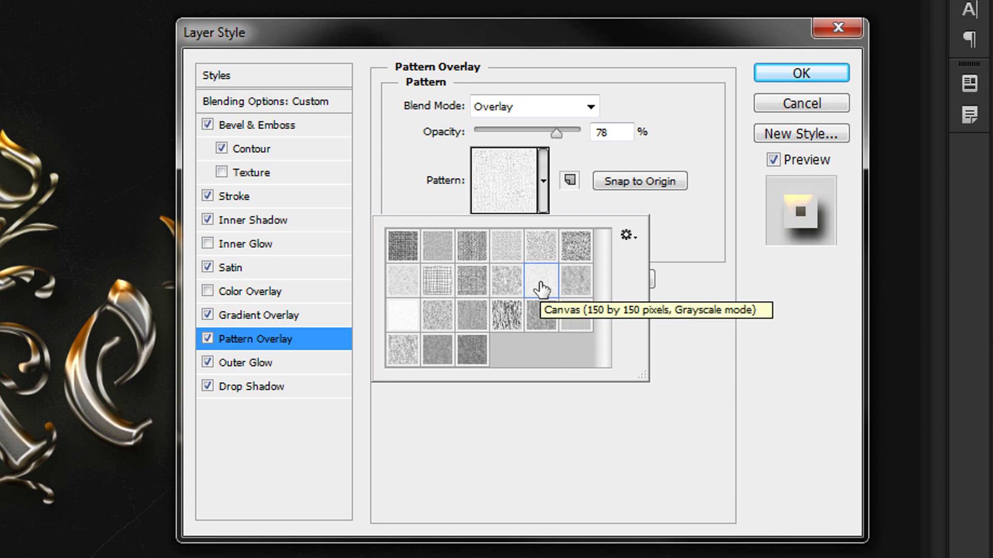
left_click(543, 166)
left_click(206, 337)
left_click(206, 337)
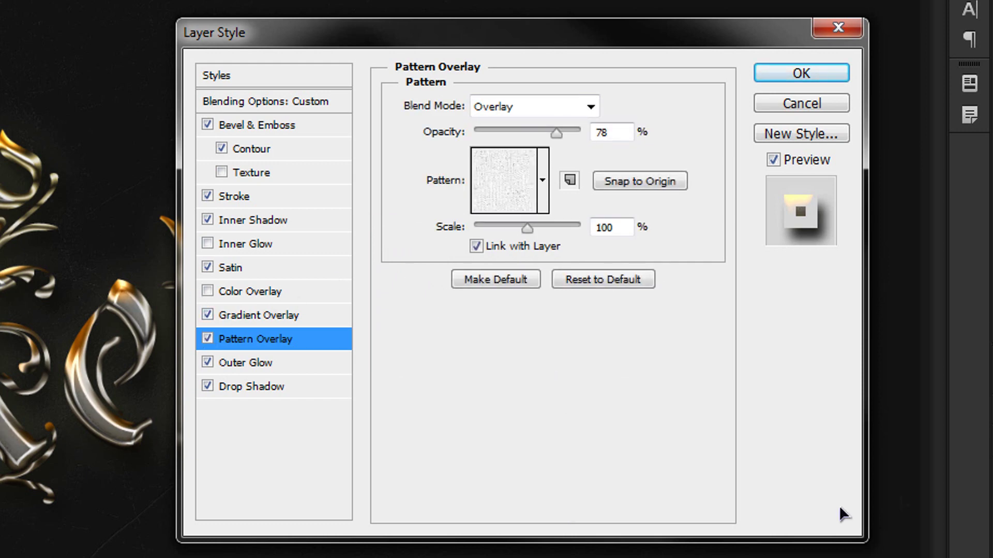
Set the Outer Glow colour to #ffe6be and its range to 100%.
left_click(243, 364)
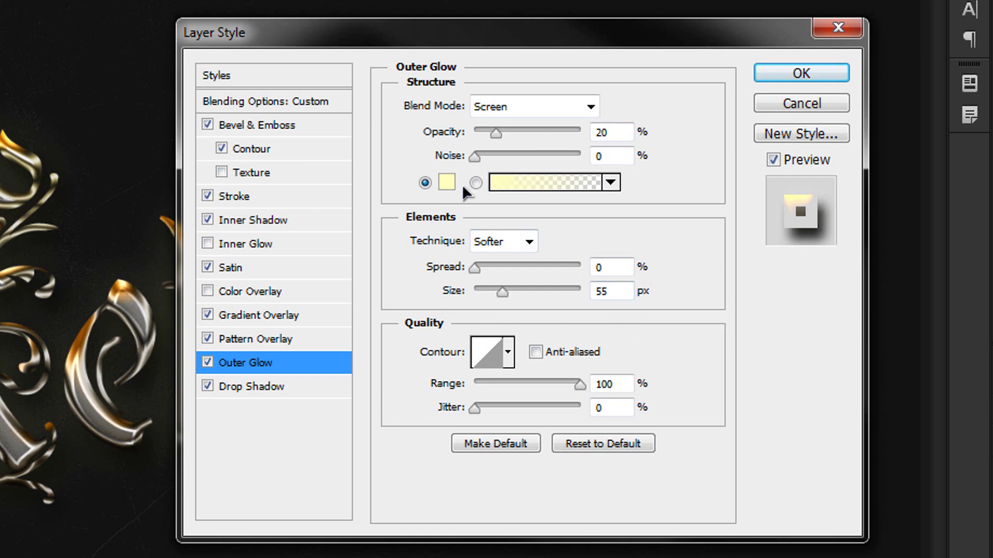
left_click(444, 186)
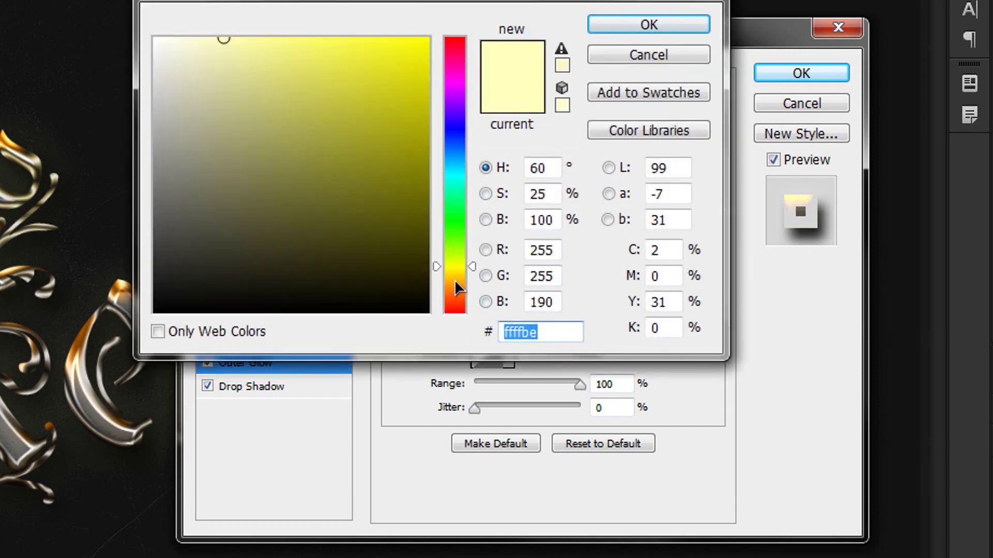
left_click(455, 279)
left_click(454, 284)
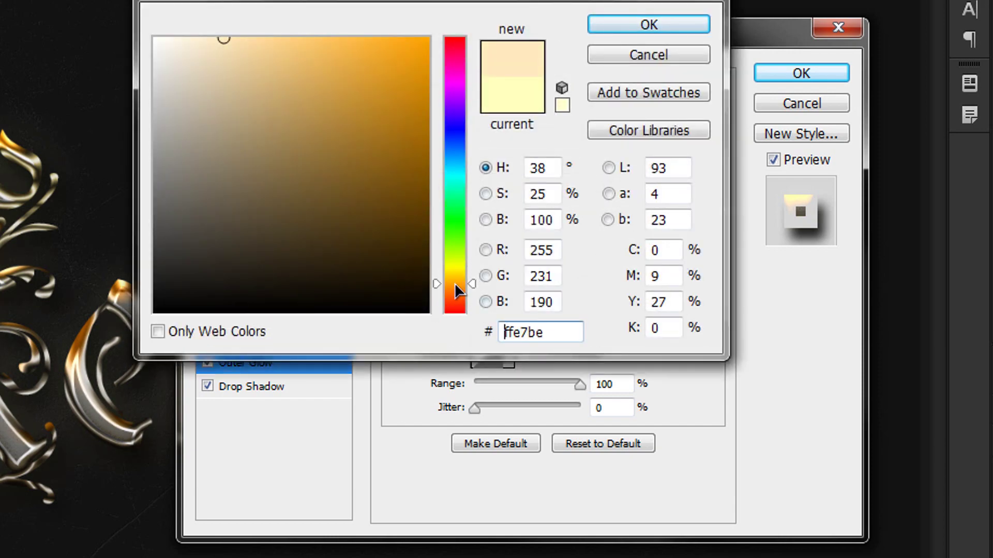
left_click(455, 284)
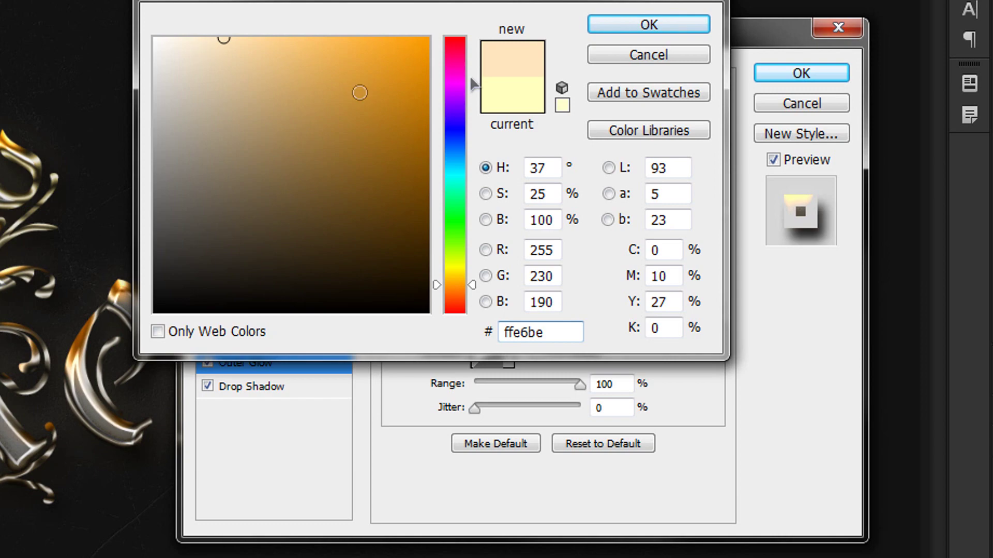
left_click(679, 25)
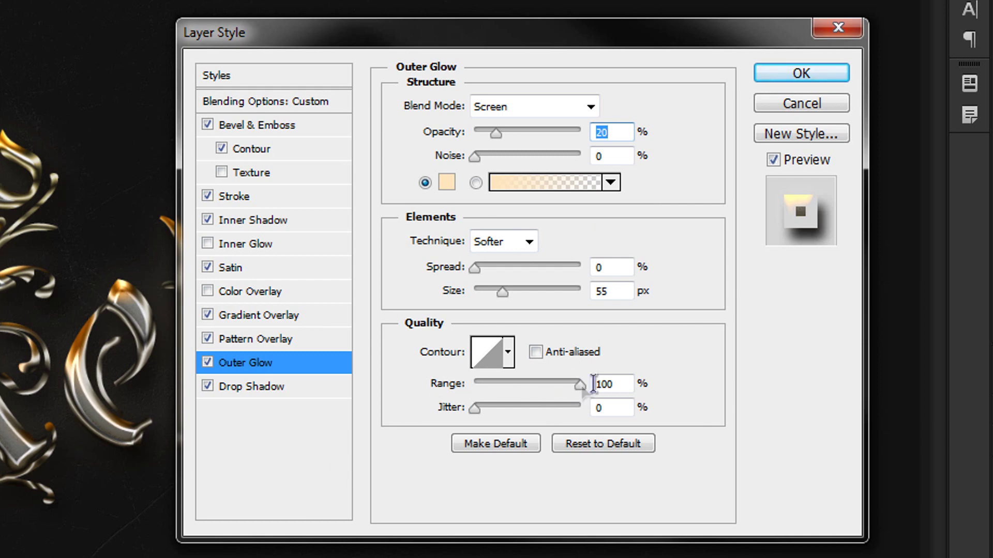
left_click_drag(579, 384, 517, 382)
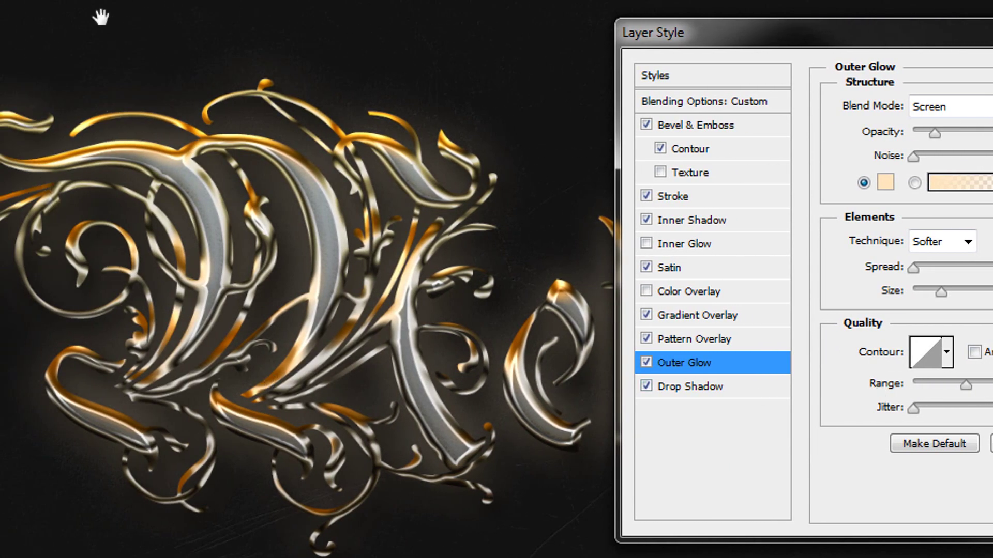
type("100")
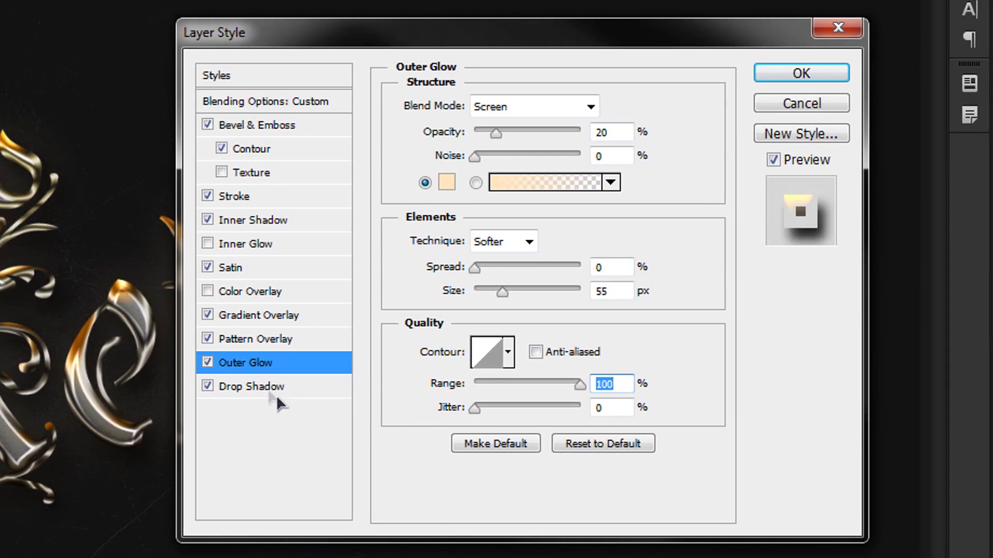
Compare the text with Drop Shadow off and on, and apply the layer style with the effect on.
left_click(265, 386)
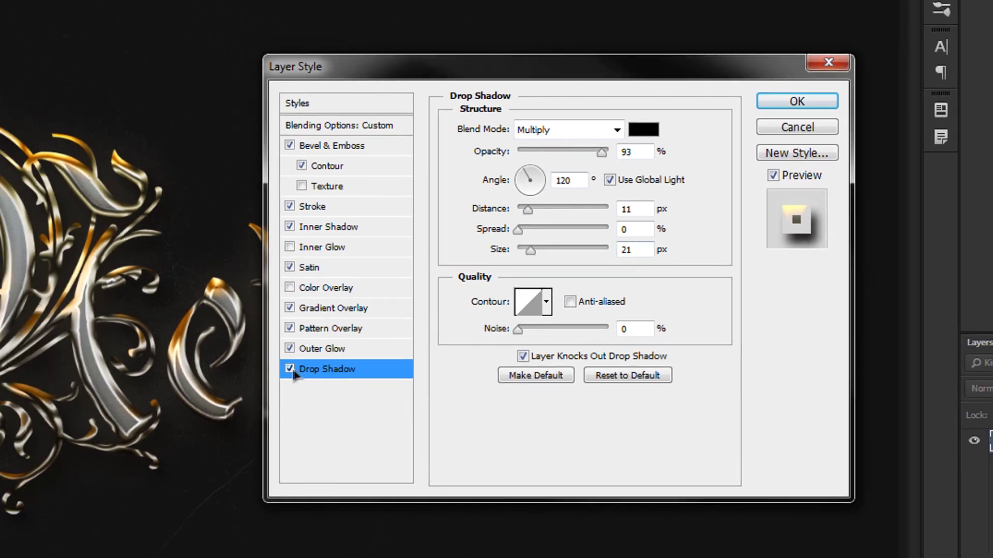
left_click(207, 386)
left_click(502, 324)
left_click(502, 324)
left_click(501, 324)
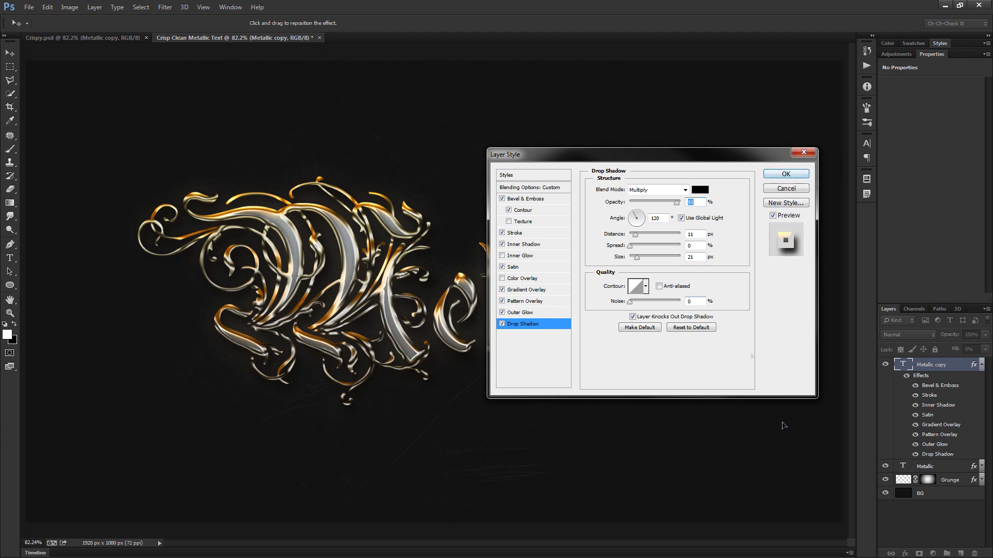
left_click(786, 173)
Inspect the metallic detail of the letter M's lower flourishes up close.
scroll(416, 329, "up", 6)
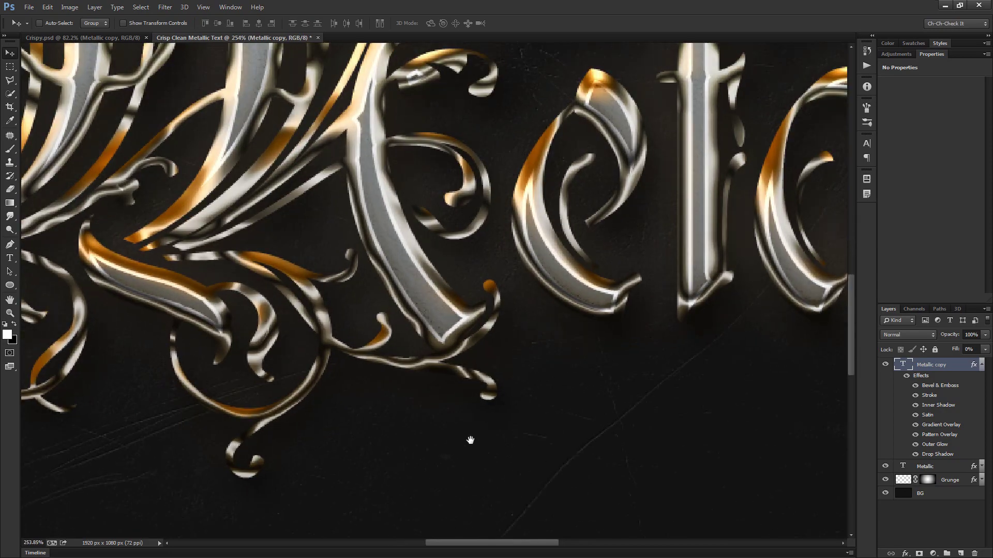
left_click_drag(471, 440, 355, 362)
scroll(414, 409, "up", 2)
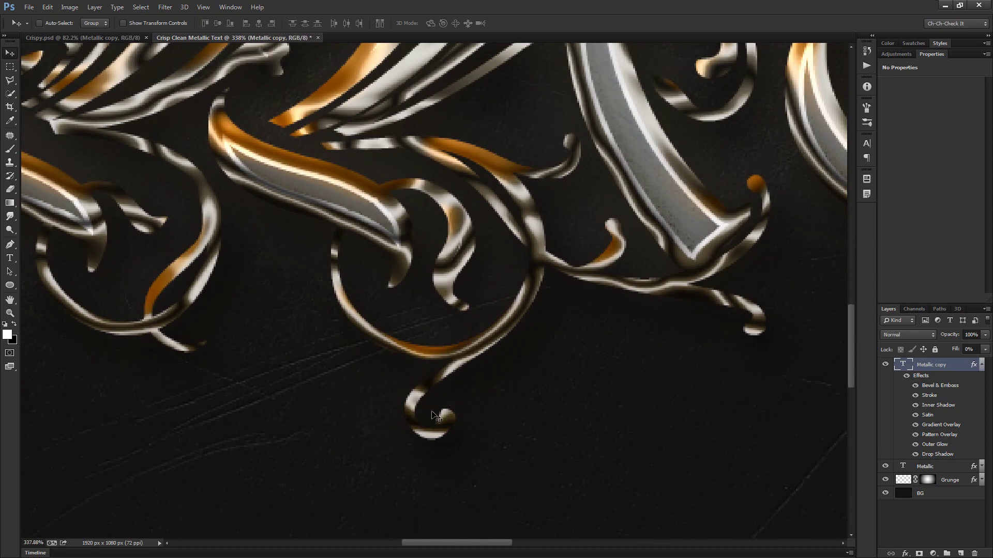
key("ctrl+0")
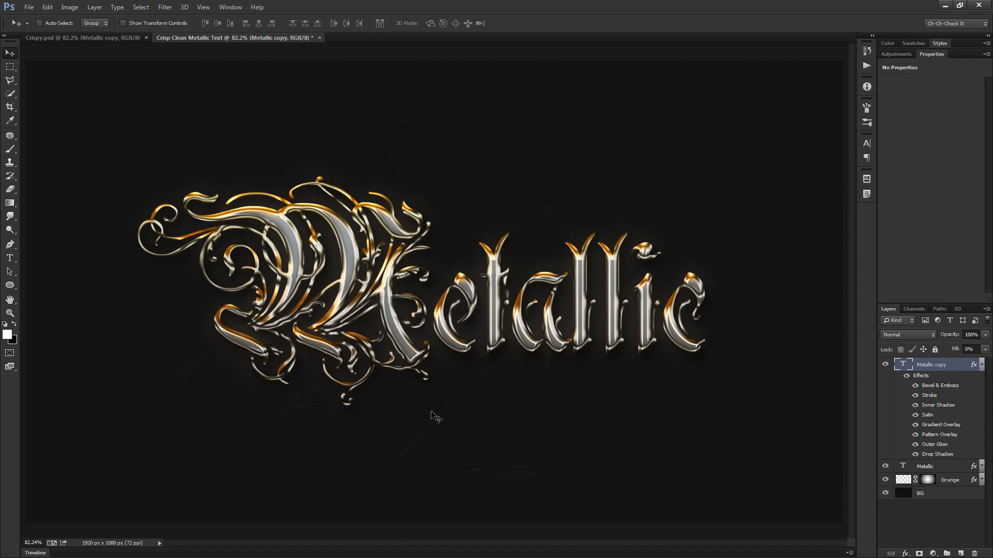
Collapse the Metallic copy layer's effects list and compare the artwork with that layer hidden and shown.
left_click(982, 367)
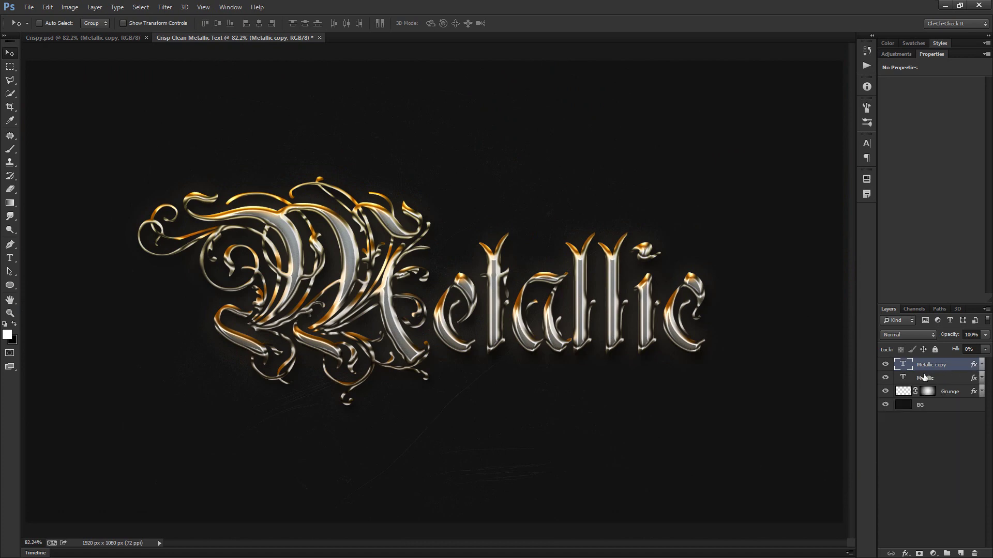
left_click(885, 364)
left_click(885, 364)
left_click(885, 365)
left_click(885, 364)
left_click(885, 365)
left_click(885, 364)
Add a gradient fill layer named "Viggy" above the Metallic copy layer.
left_click(94, 7)
mouse_move(128, 112)
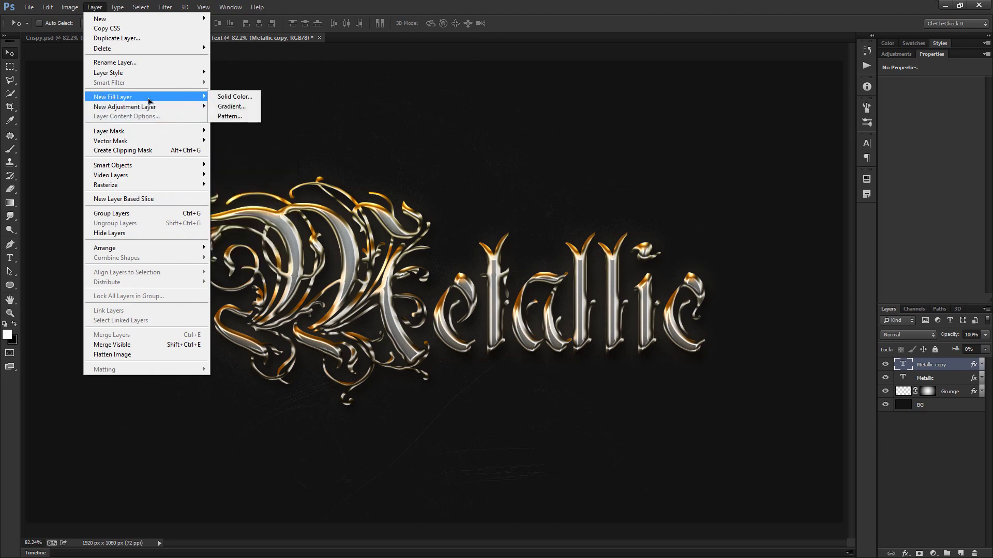
left_click(243, 108)
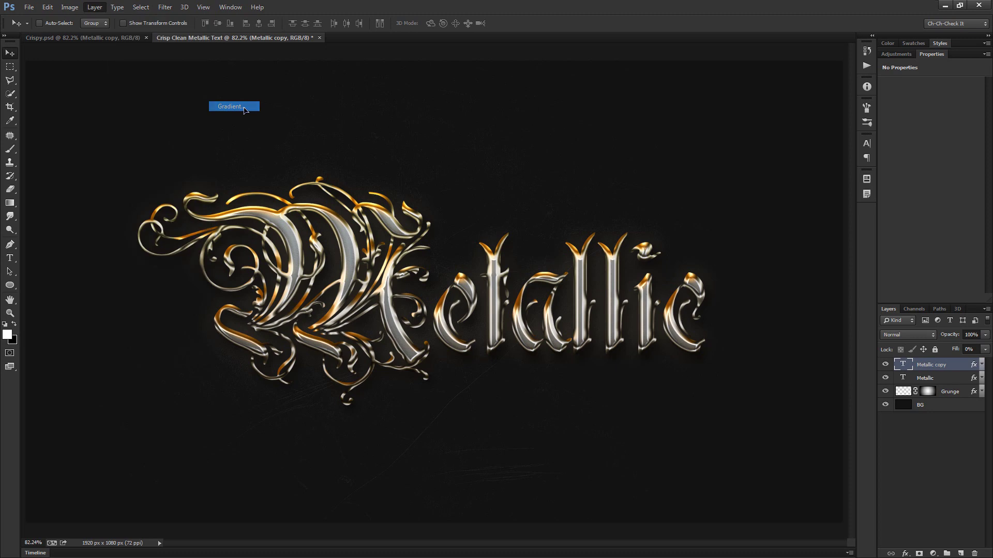
type("V")
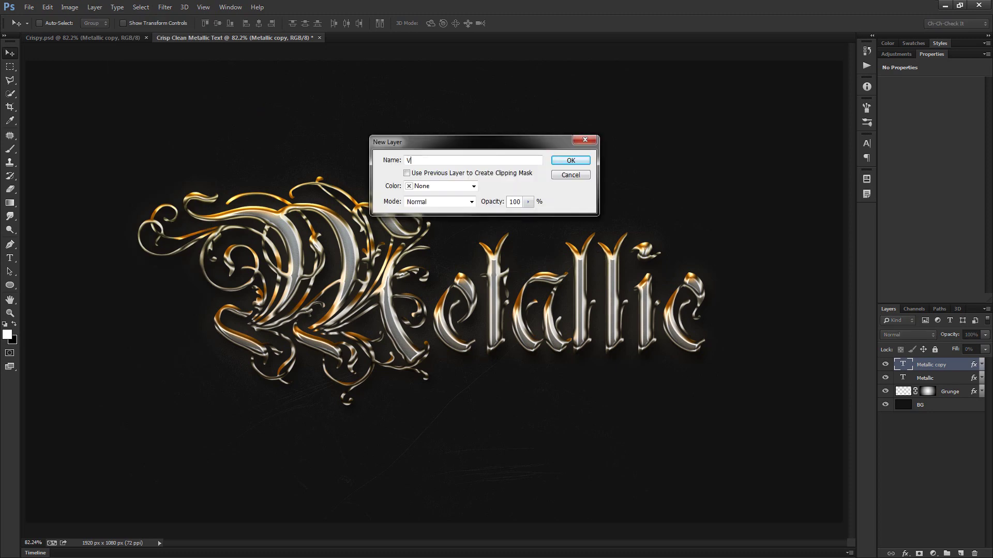
type("iggy")
key("Return")
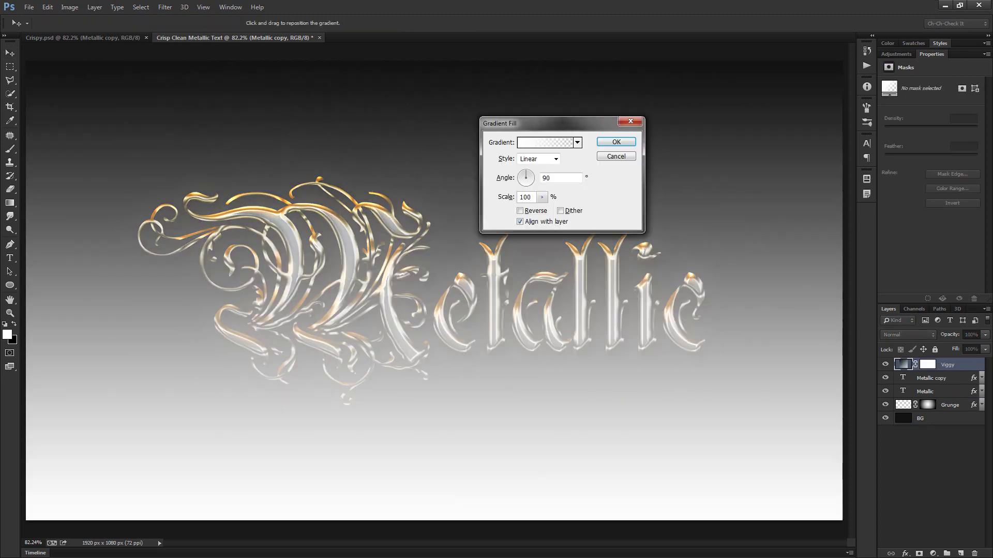
Set both colour stops of the fill layer's gradient to black (#000000).
left_click(544, 143)
double_click(558, 336)
left_click(478, 287)
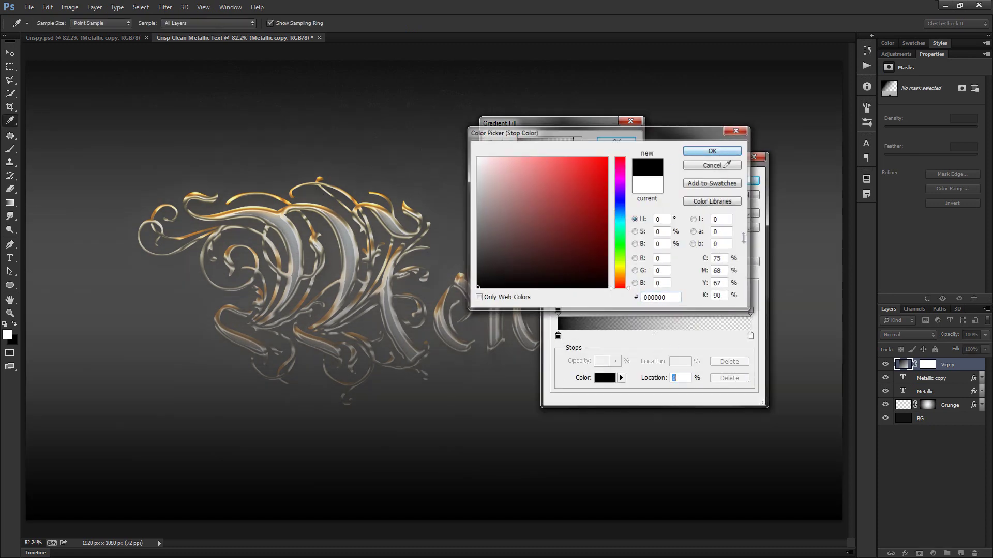
left_click(712, 151)
left_click(751, 336)
double_click(750, 337)
left_click(477, 288)
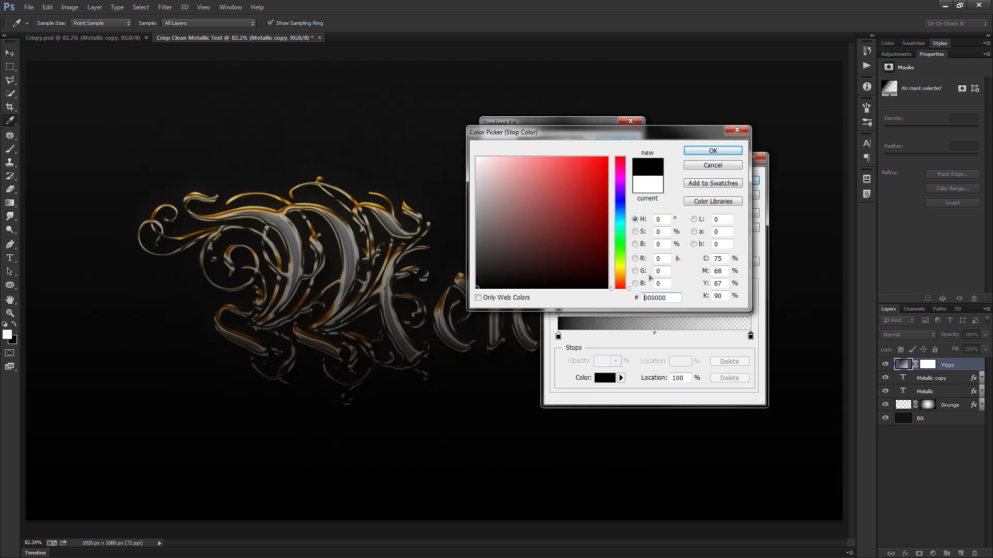
left_click(713, 150)
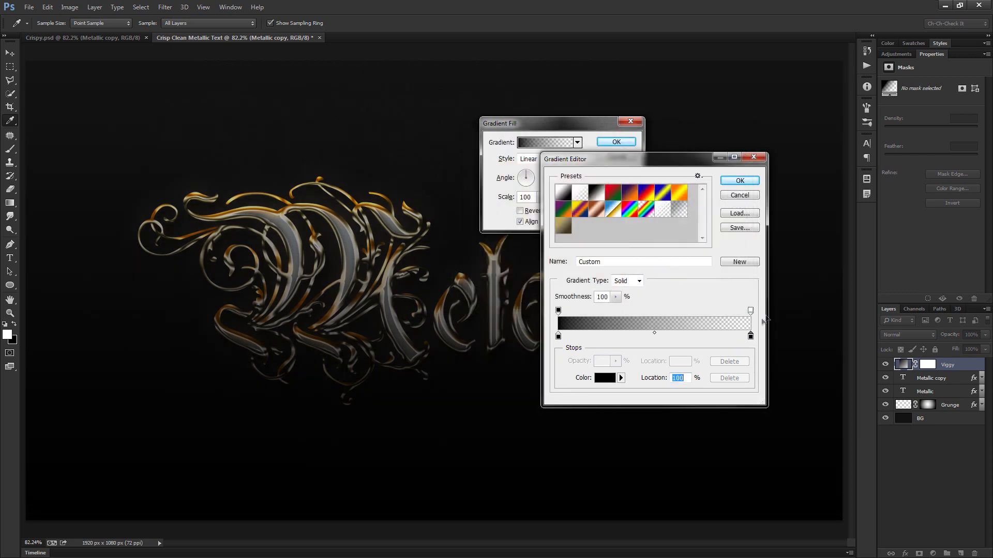
Move the gradient's 0% opacity stop to location 50% and accept the gradient.
left_click(751, 311)
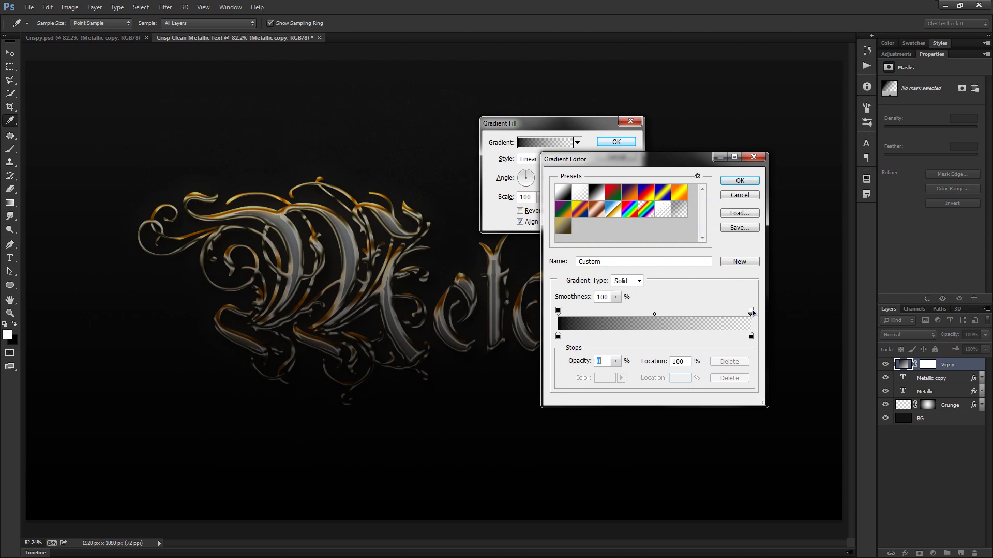
left_click_drag(751, 311, 665, 311)
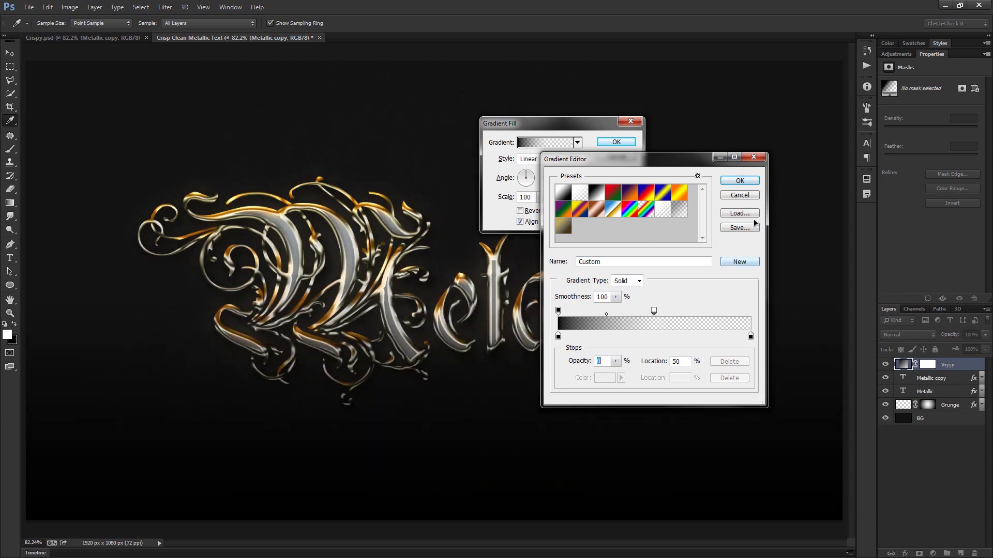
left_click(741, 182)
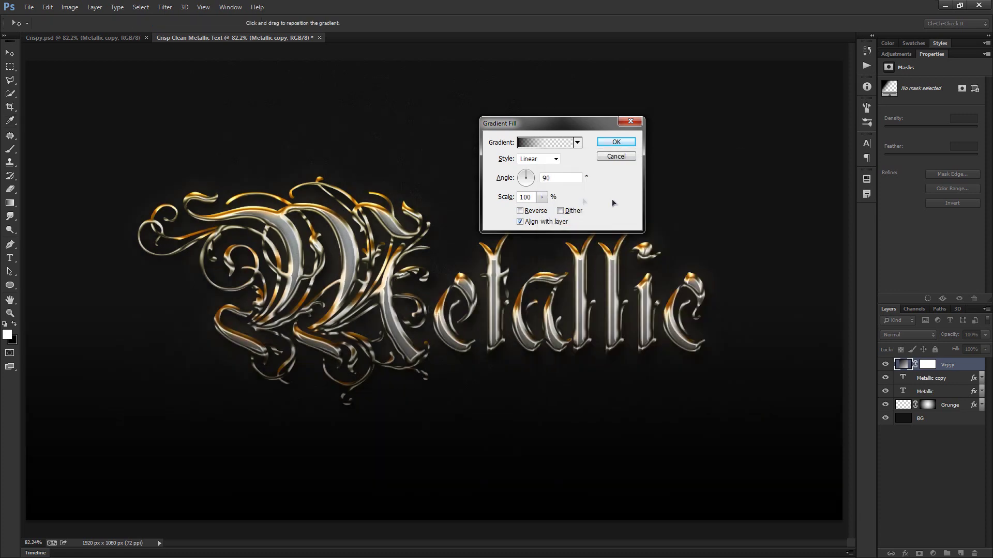
Make the gradient fill Radial with an angle of 30° and a scale of 150%, and reverse it.
left_click(538, 158)
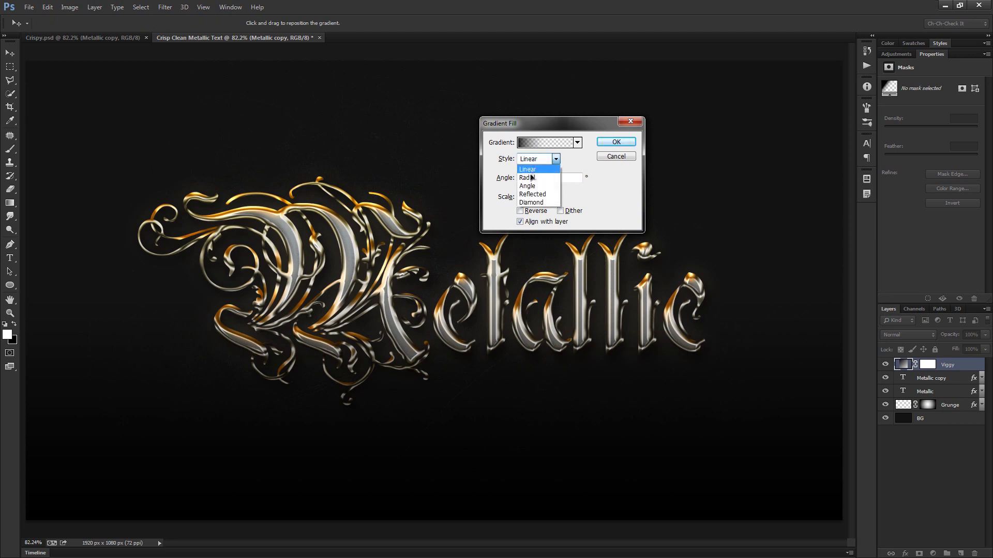
left_click(533, 169)
left_click(570, 179)
double_click(571, 179)
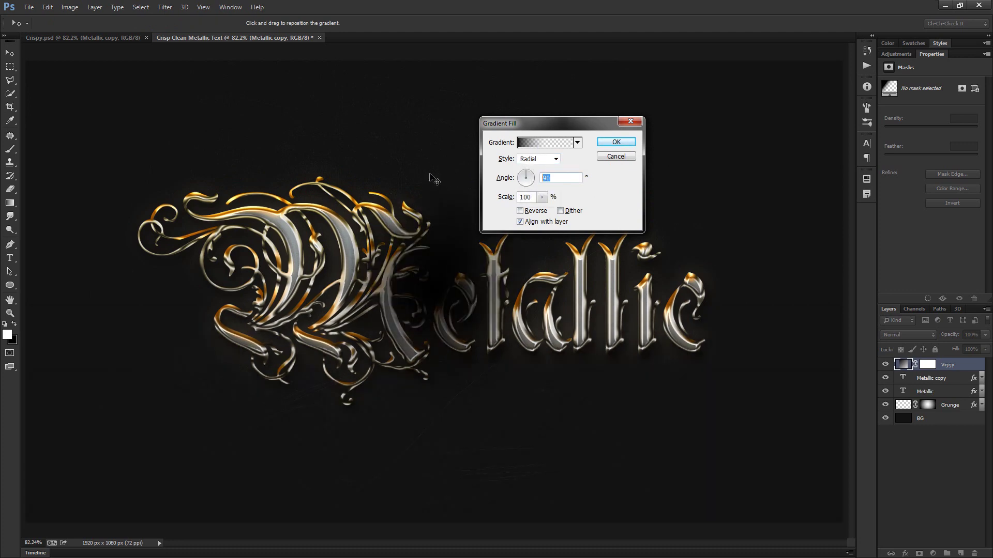
type("30")
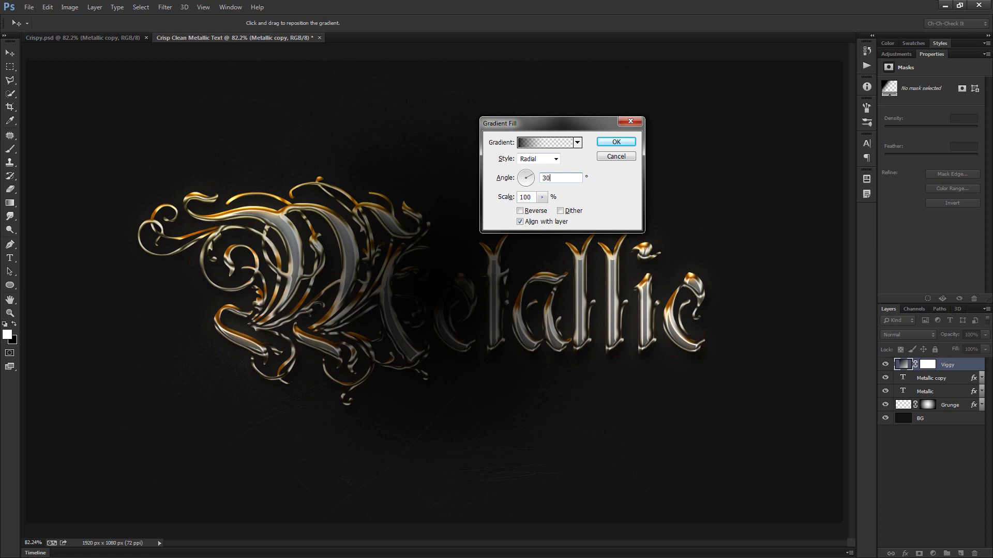
left_click(526, 198)
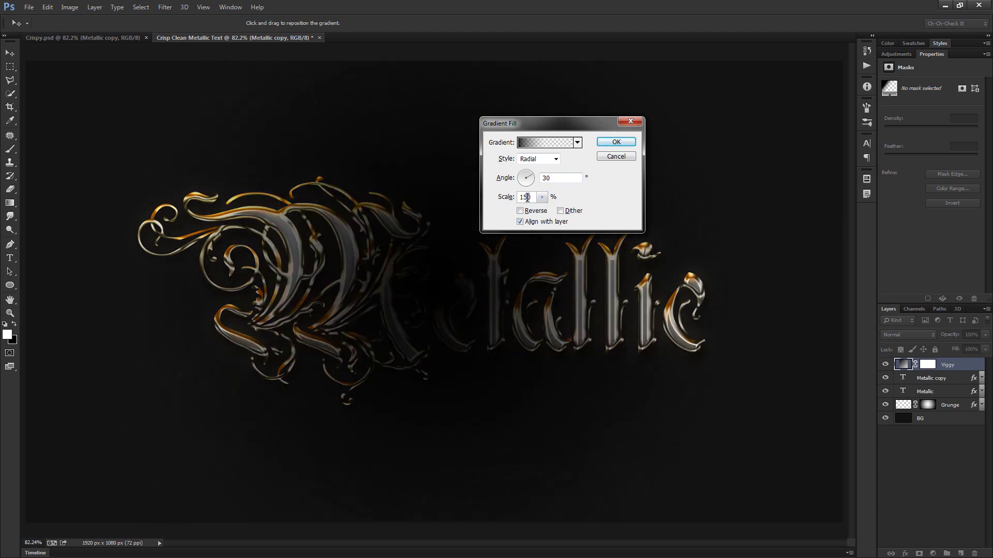
left_click(533, 211)
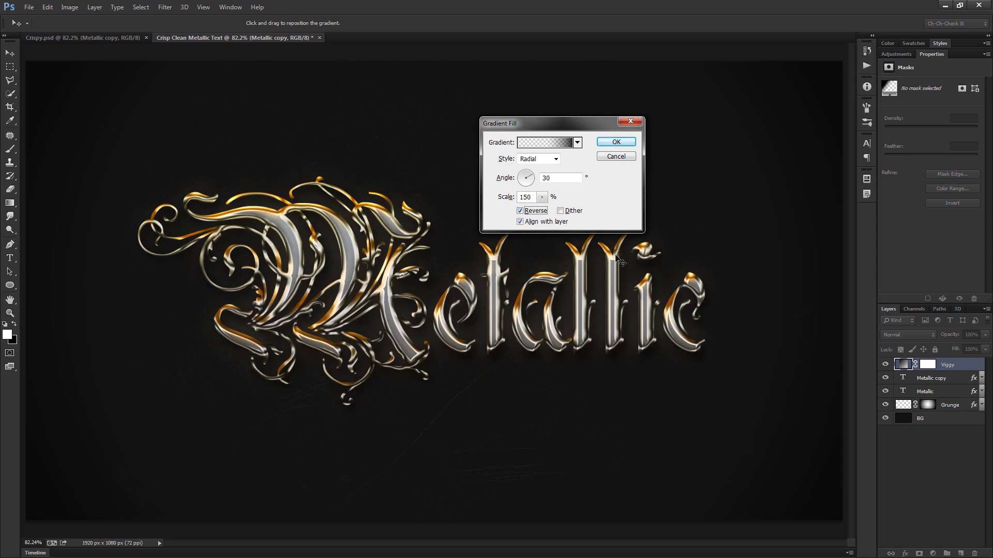
Enable dithering for the Viggy gradient fill, accept it and check the vignette up close for banding.
left_click(574, 212)
left_click(616, 142)
scroll(771, 238, "up", 2)
scroll(771, 238, "up", 6)
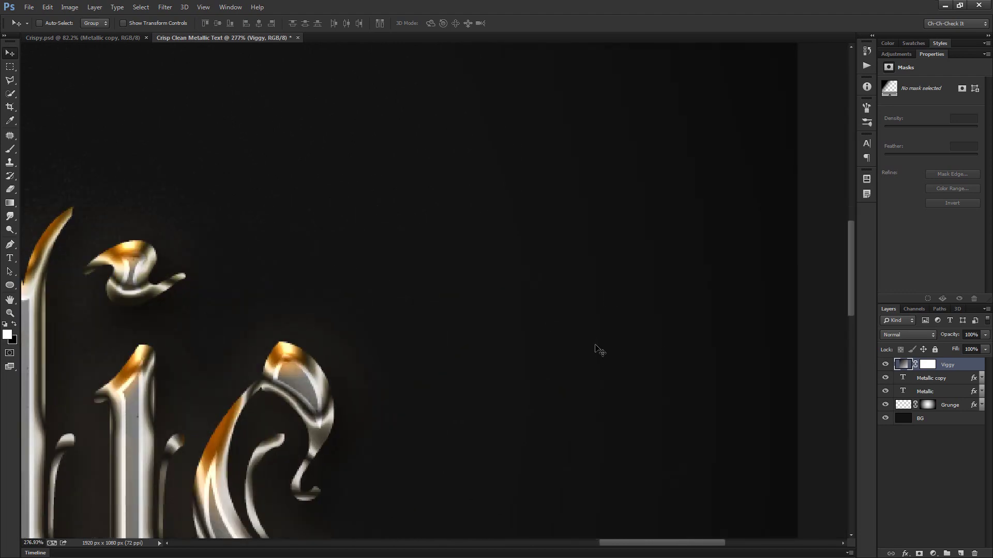
scroll(466, 317, "up", 1)
key("ctrl+0")
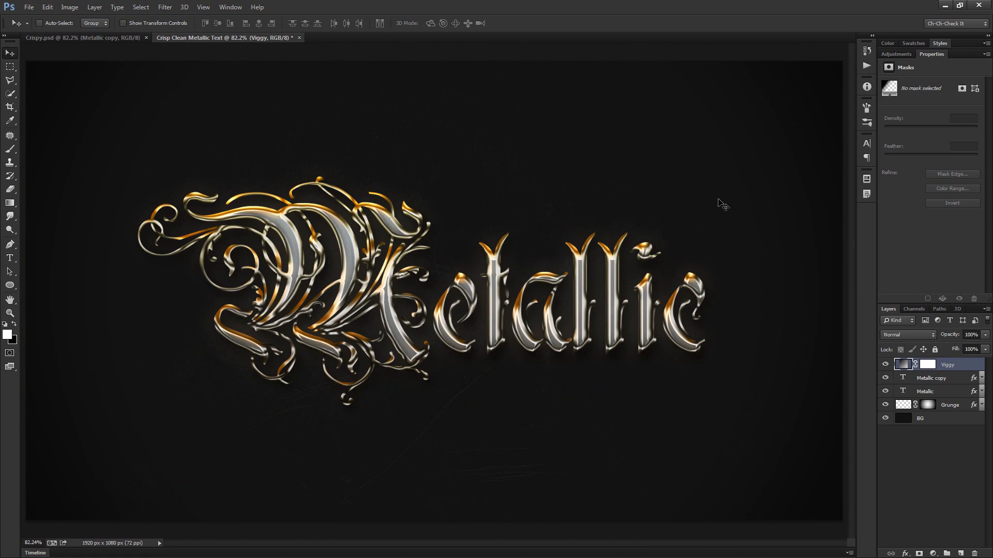
Rasterize the Viggy layer's fill and add 8% Uniform, Monochromatic noise to it.
left_click(165, 8)
mouse_move(215, 161)
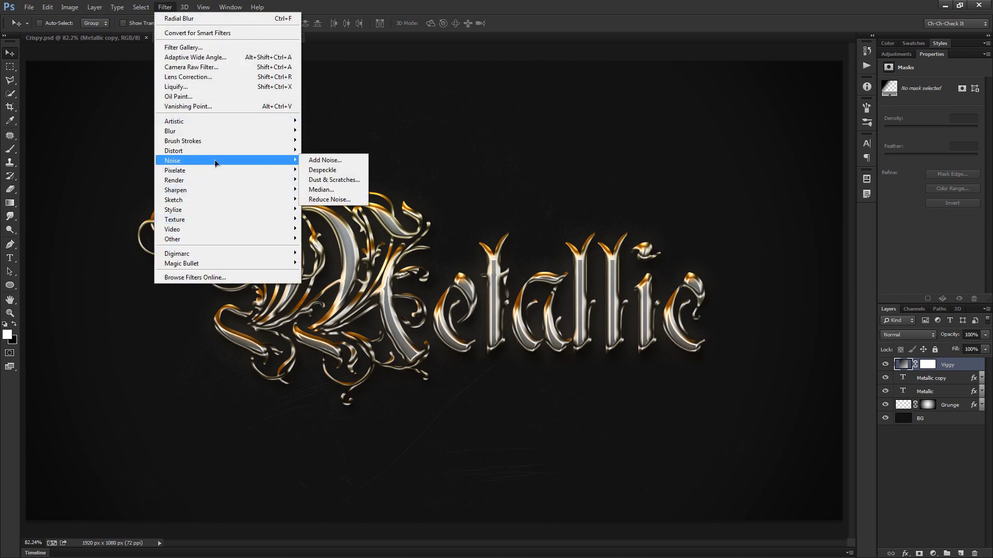
left_click(331, 161)
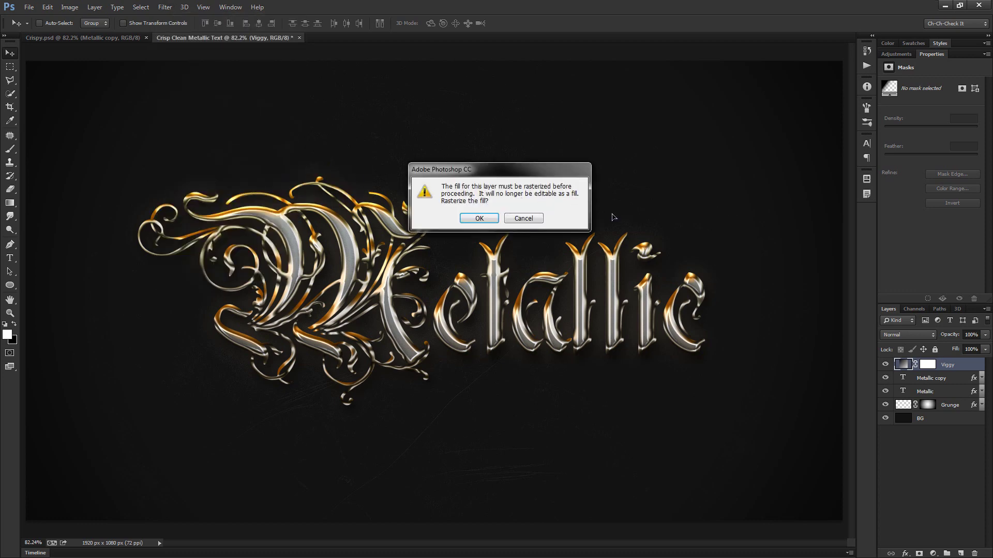
left_click(479, 219)
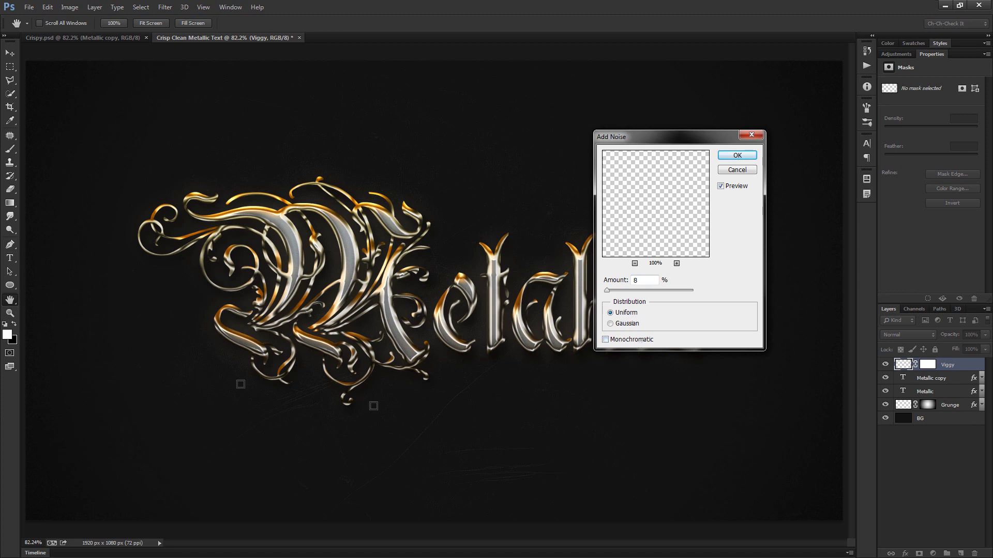
left_click(642, 343)
left_click_drag(734, 136, 487, 142)
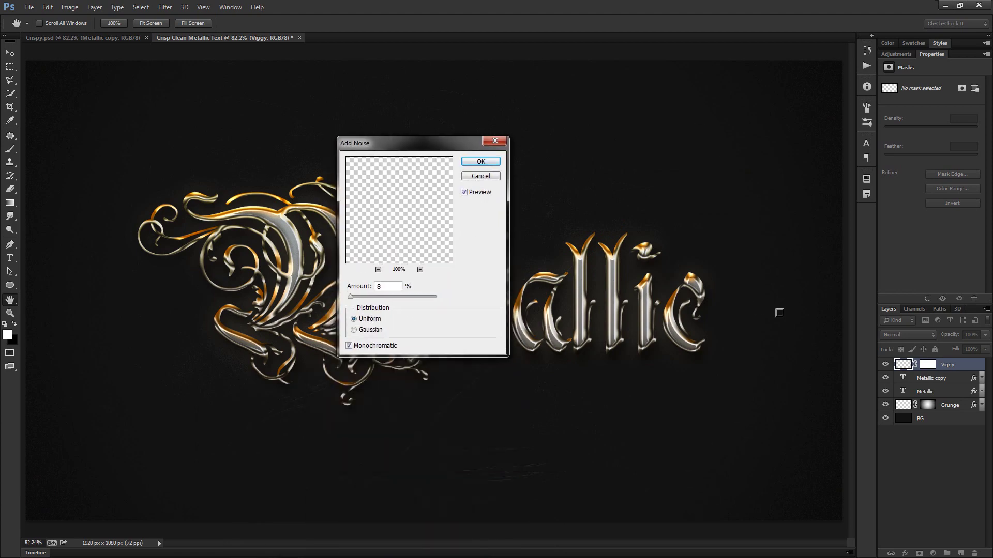
left_click(481, 161)
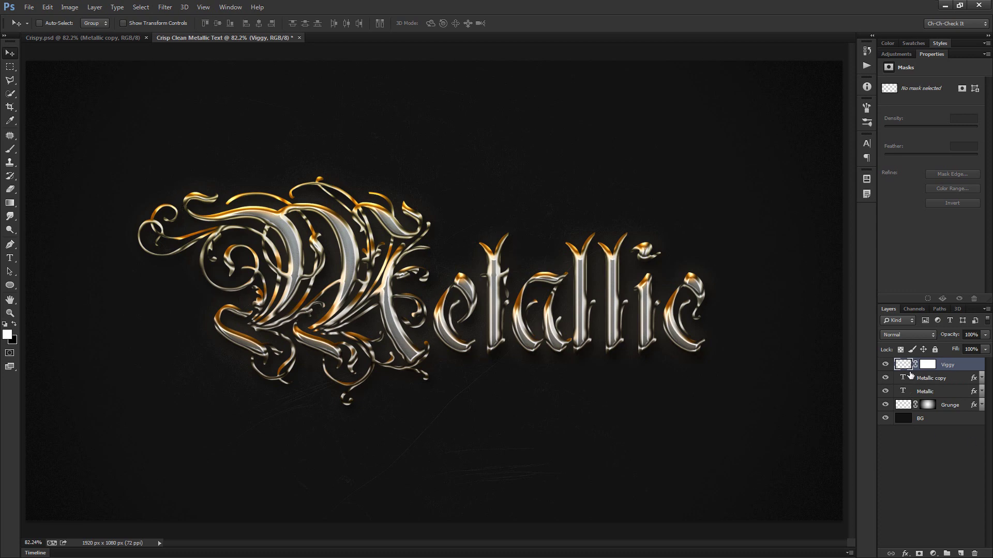
Hide the Viggy layer and stamp all visible layers into a new layer above Metallic copy.
left_click(886, 365)
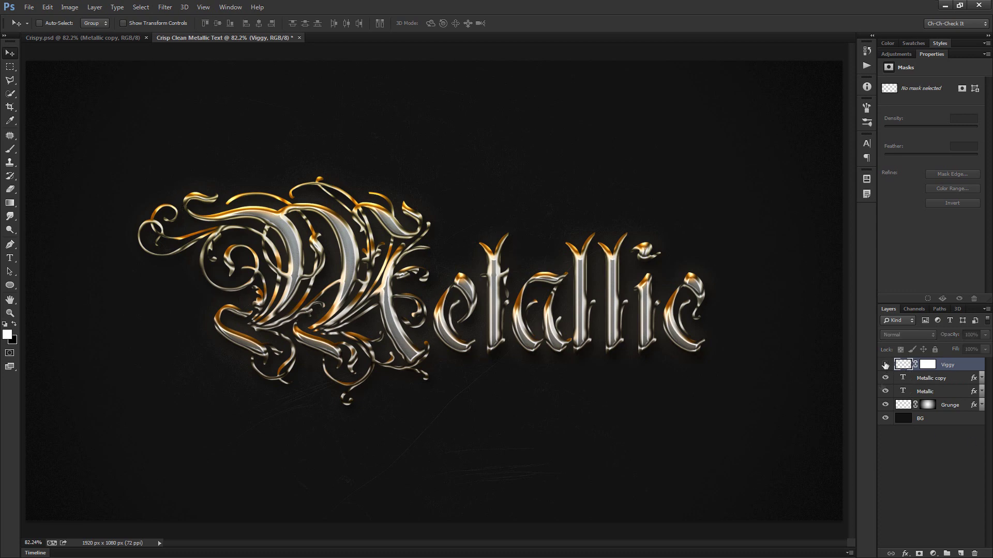
left_click(937, 381)
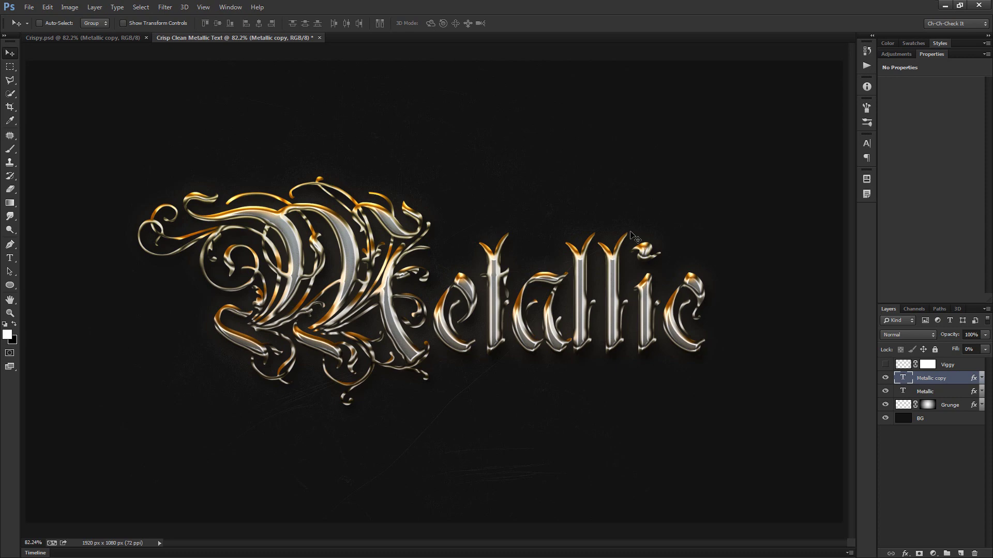
key("ctrl+shift+alt+e")
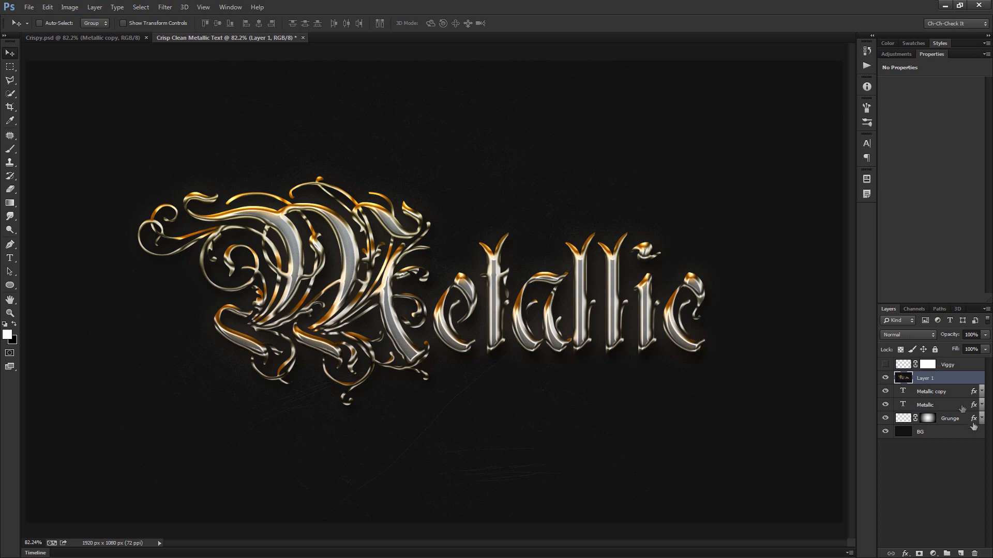
Rename the stamped layer "Blur", move it above Viggy and show the Viggy layer again.
double_click(926, 380)
type("Blur")
key("Return")
left_click_drag(925, 380, 946, 362)
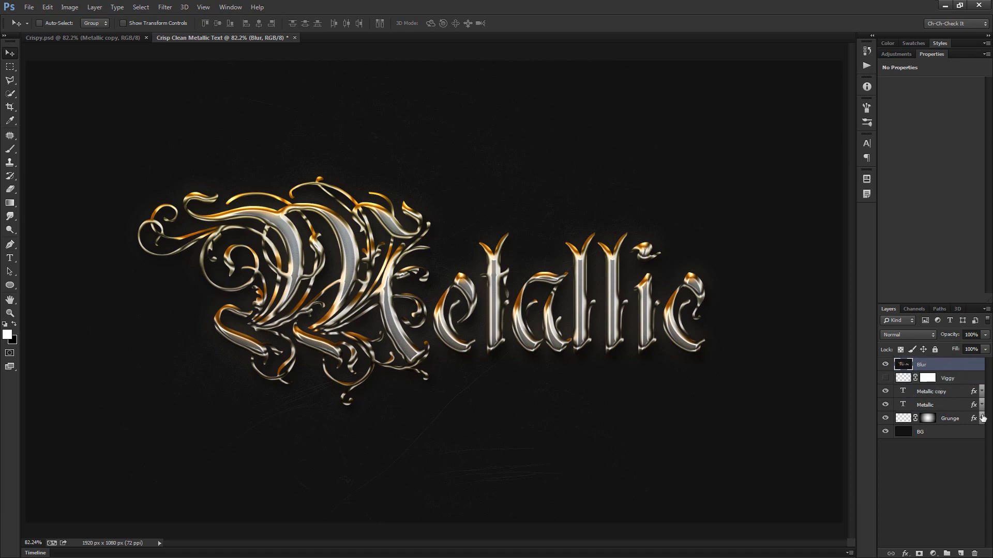
left_click(885, 378)
Desaturate the Blur layer and apply a Zoom Radial Blur at Best quality with an amount of about 43.
key("ctrl+shift+u")
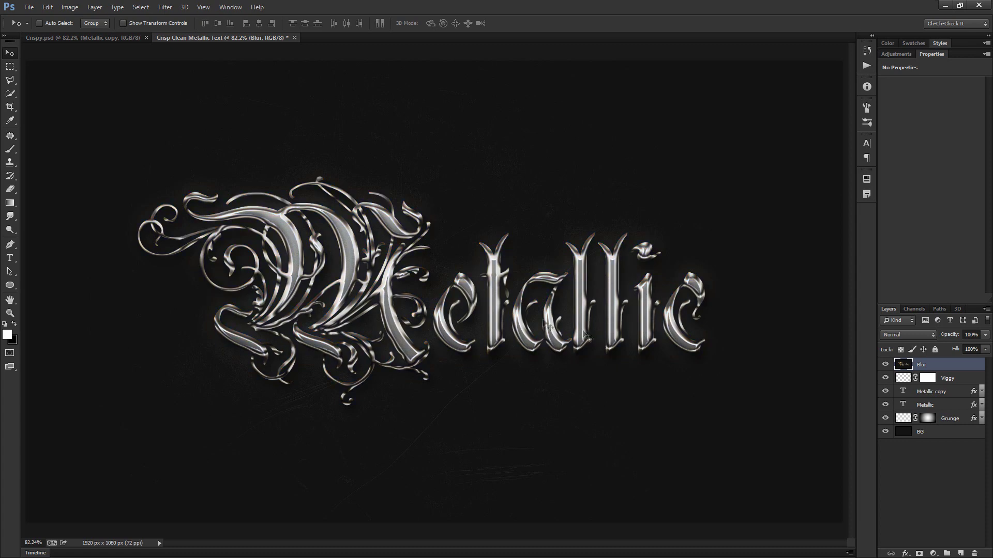
left_click(165, 6)
mouse_move(233, 131)
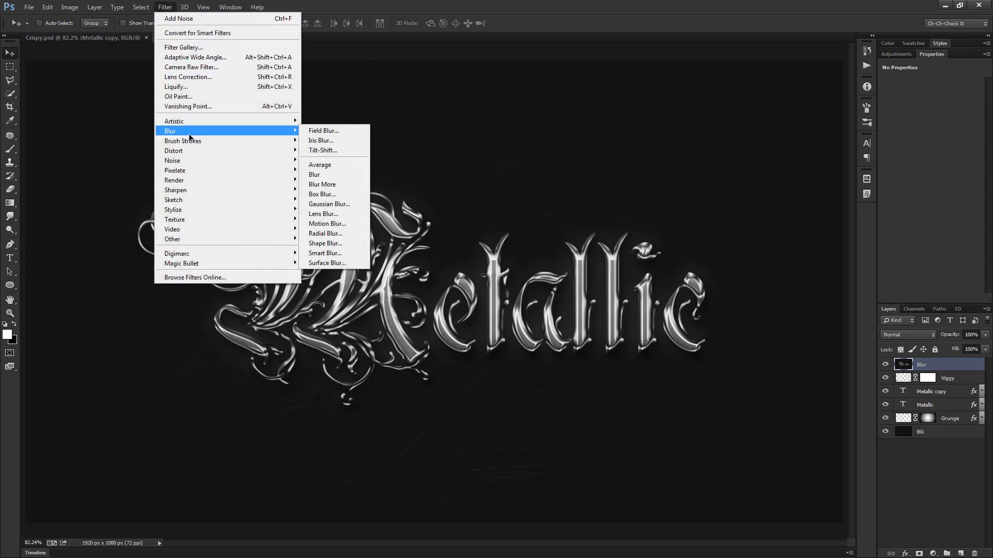
left_click(344, 234)
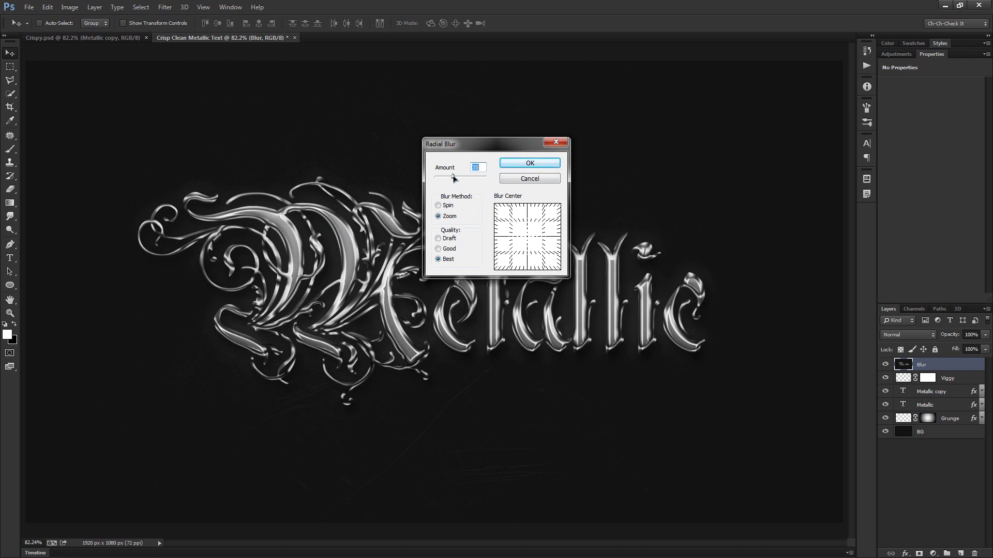
left_click_drag(454, 177, 457, 178)
mouse_move(489, 149)
left_mouse_down()
mouse_move(512, 181)
mouse_move(516, 154)
mouse_move(491, 154)
left_mouse_up()
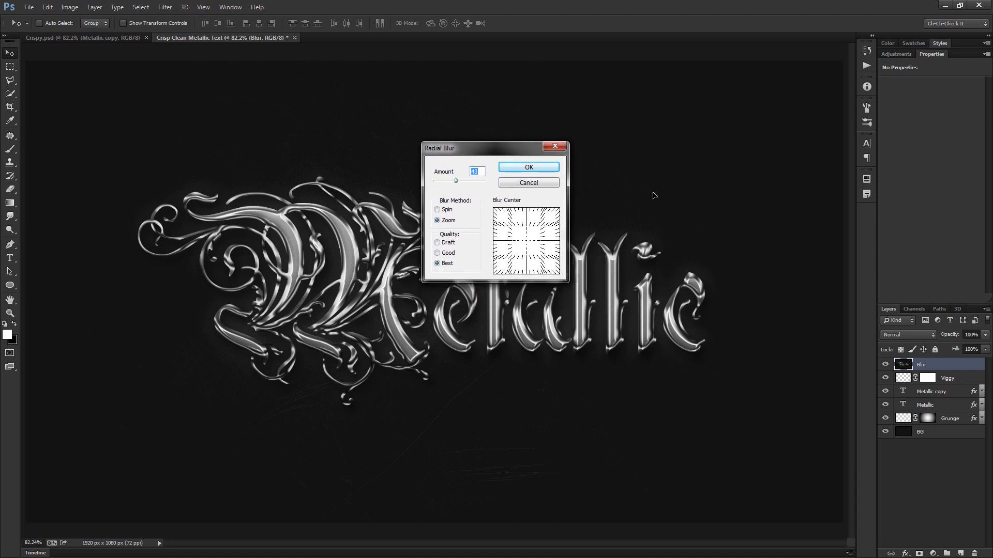
left_click(448, 221)
left_click(434, 264)
left_click(528, 167)
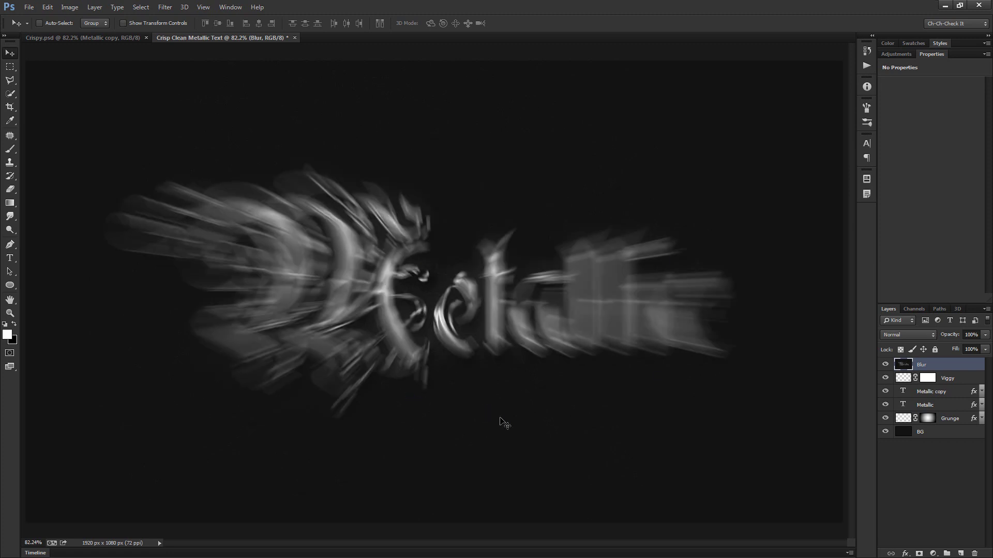
Set the Blur layer's blend mode to Linear Dodge (Add) and its fill to 15%.
left_click(917, 336)
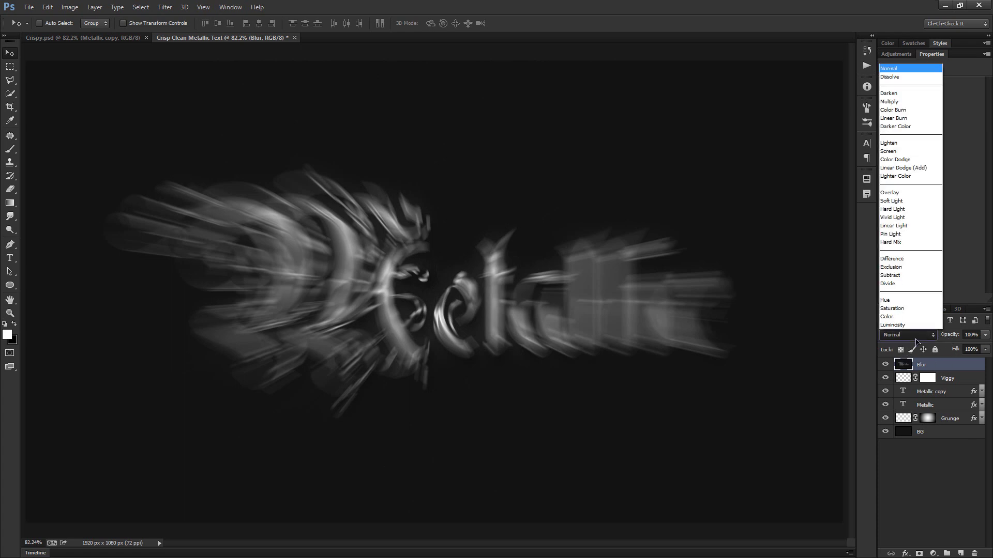
left_click(923, 169)
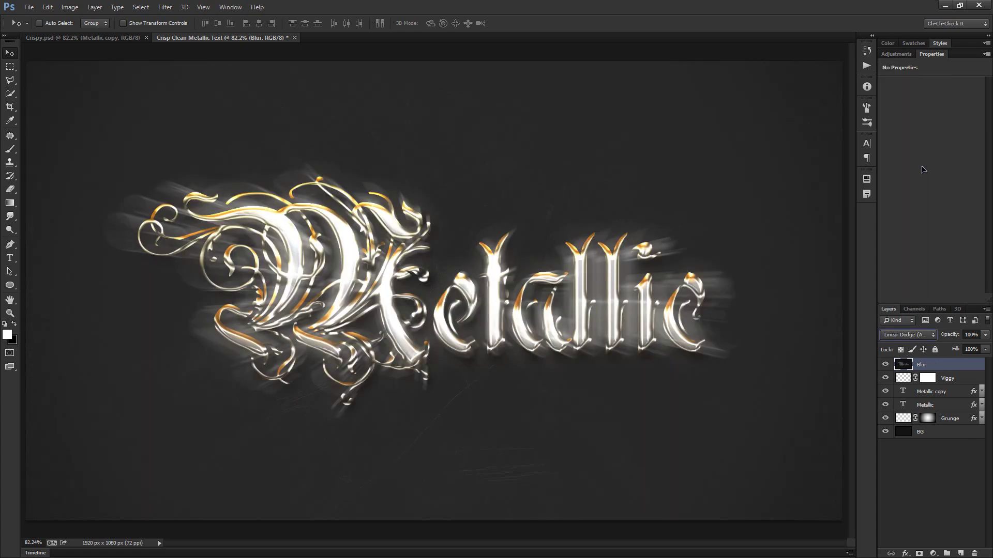
left_click(971, 350)
type("15")
key("Return")
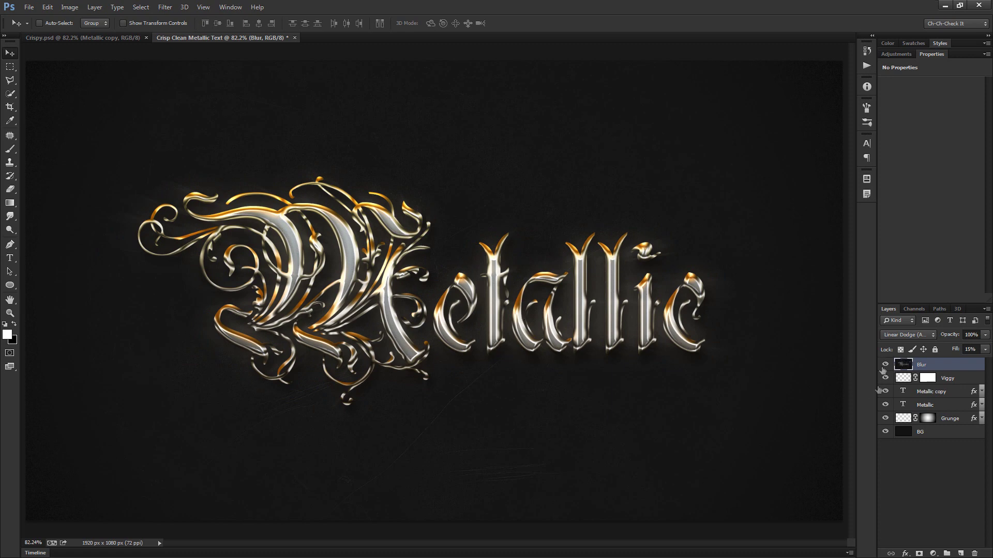
Compare the artwork with and without the Blur layer and examine the light streaks around the letter M up close.
left_click(885, 364)
left_click(886, 364)
left_click(886, 364)
left_click(886, 364)
left_click(886, 364)
left_click(887, 364)
left_click(886, 364)
left_click(885, 364)
scroll(161, 209, "up", 10)
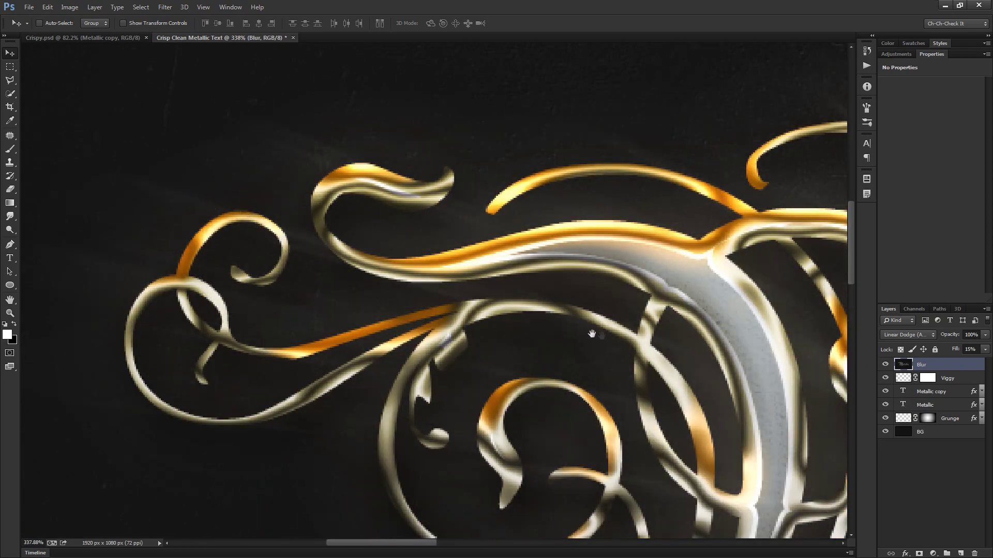
scroll(593, 334, "down", 6)
scroll(626, 340, "down", 5)
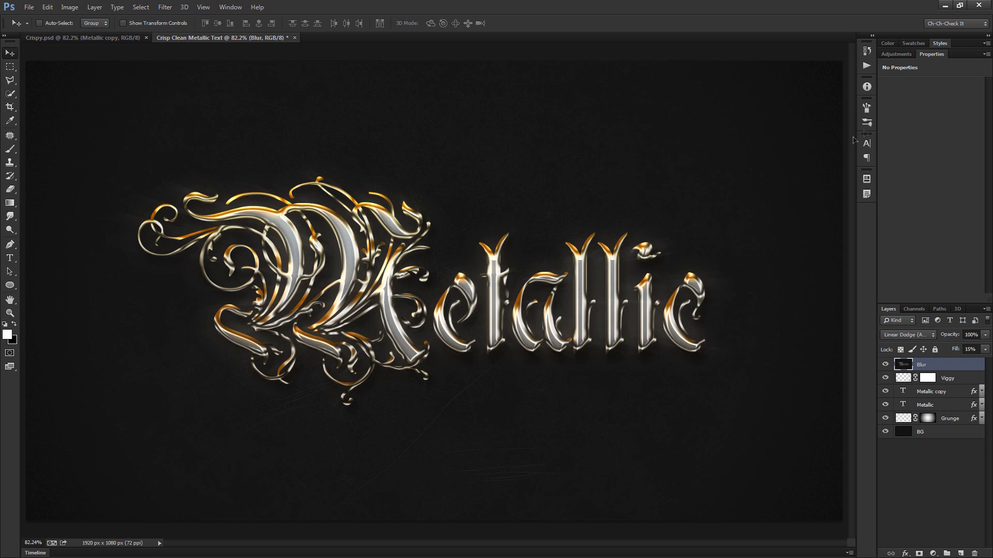
Add a Gradient Map adjustment layer above Blur and change its gradient's black colour stop to brown #644c1d.
left_click(897, 53)
left_click(955, 104)
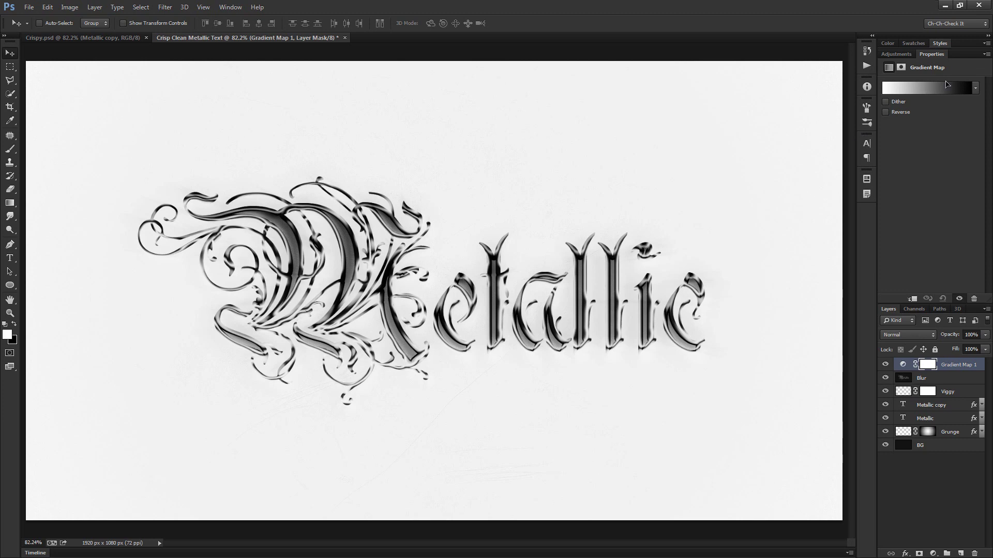
left_click(946, 84)
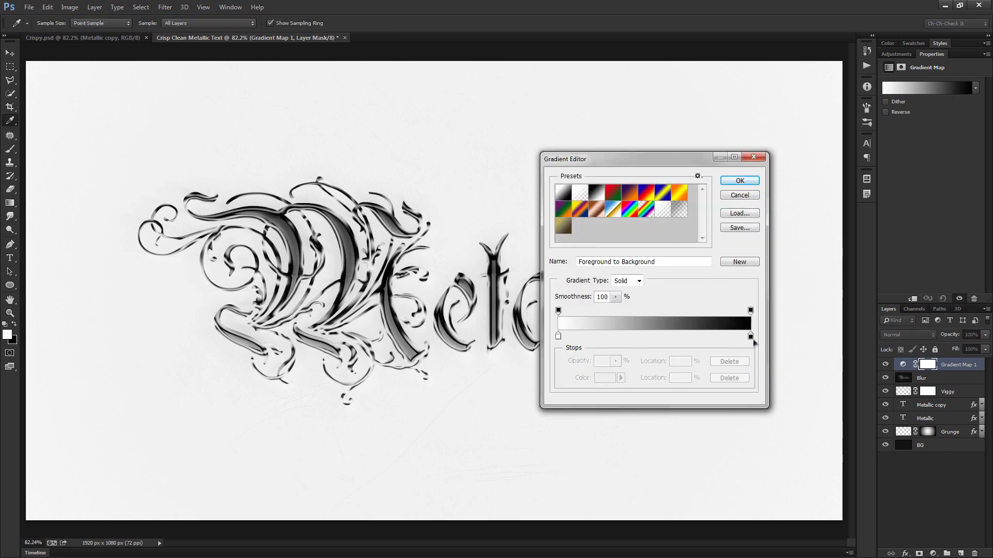
double_click(751, 337)
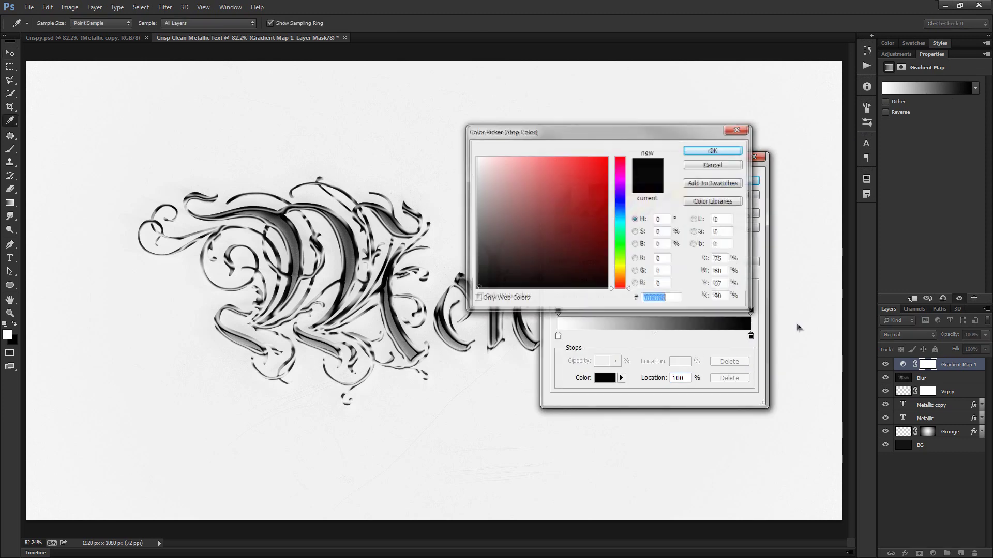
left_click(627, 279)
left_click_drag(627, 279, 627, 276)
left_click(552, 258)
left_click_drag(555, 254, 492, 232)
left_click_drag(620, 278, 620, 274)
mouse_move(510, 237)
left_mouse_down()
mouse_move(551, 251)
mouse_move(568, 237)
left_mouse_up()
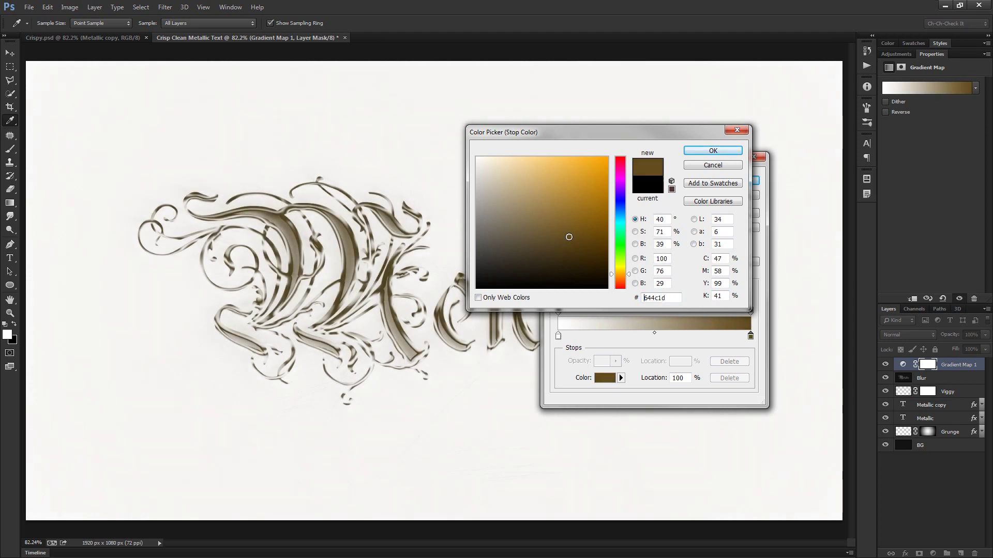
left_click(715, 155)
left_click(745, 180)
Try the Luminosity blend mode on the Gradient Map layer, and set it to Color instead.
key("v")
left_click(905, 334)
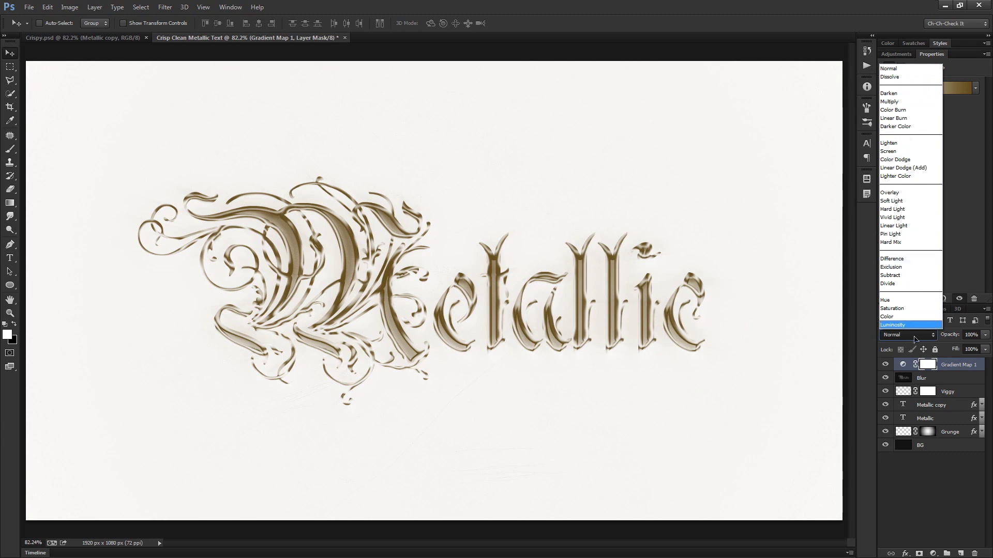
left_click(915, 341)
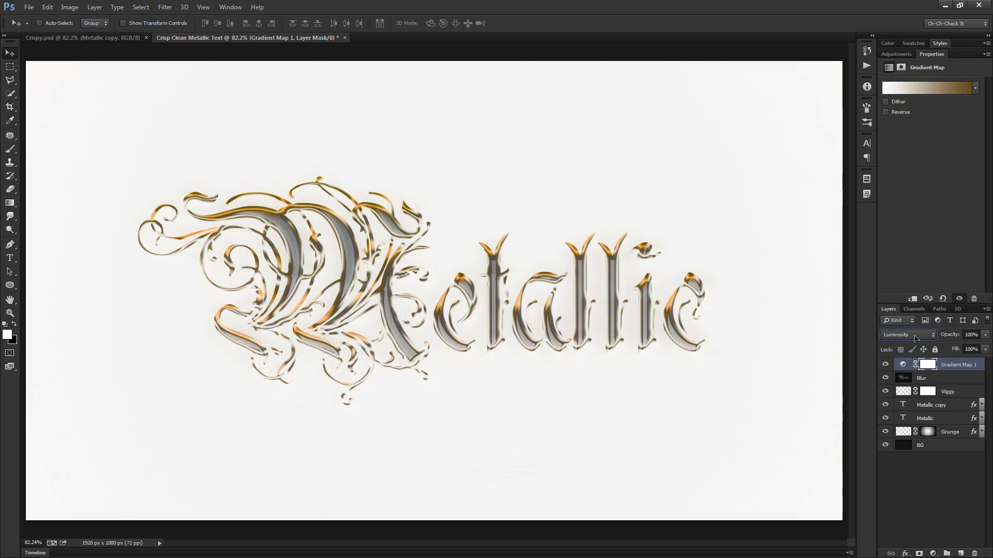
left_click(915, 335)
left_click(916, 336)
left_click(916, 336)
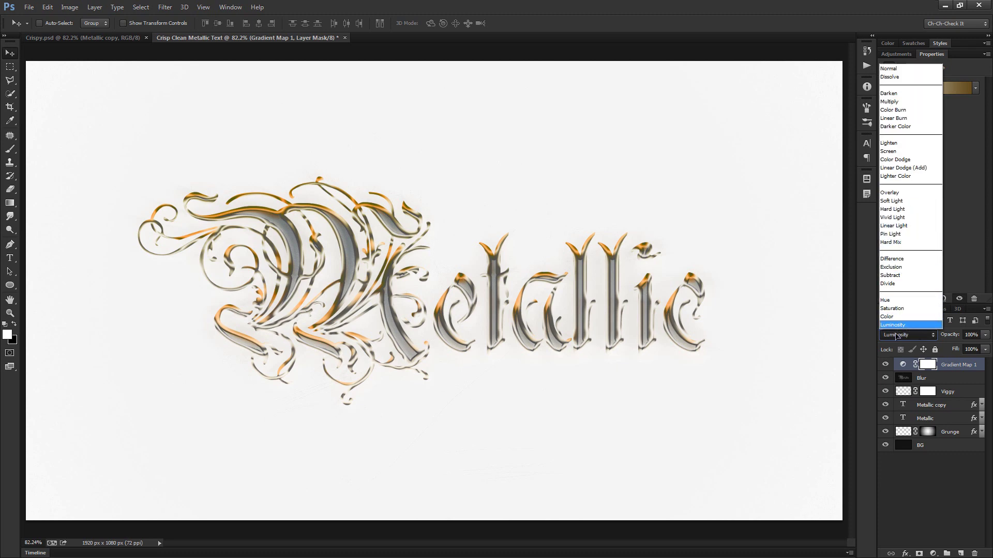
left_click(900, 317)
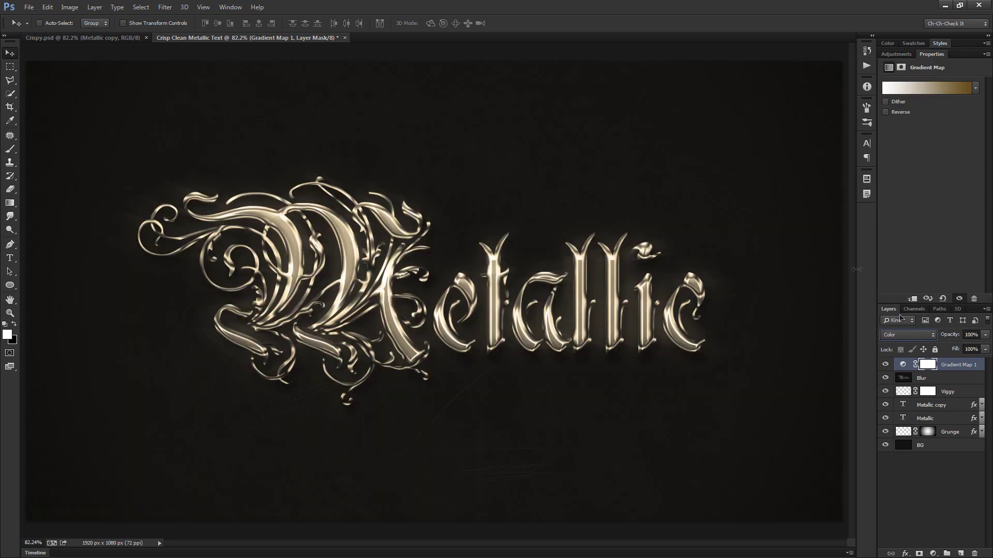
Change the gradient map's brown colour stop to a less saturated, darker brown and accept the gradient.
left_click(956, 89)
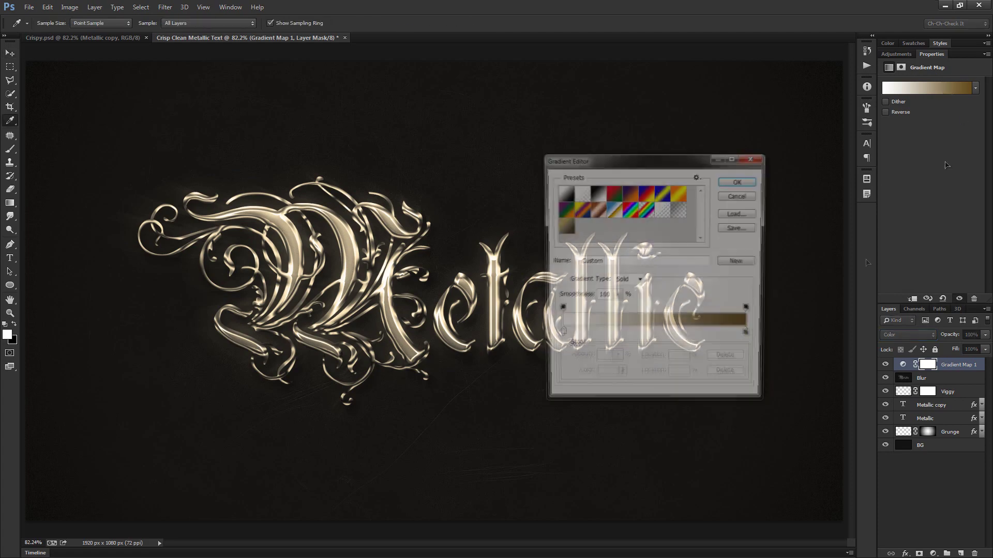
left_click(750, 337)
double_click(750, 337)
mouse_move(584, 266)
left_mouse_down()
mouse_move(527, 238)
mouse_move(543, 250)
left_mouse_up()
left_click(714, 151)
left_click(749, 186)
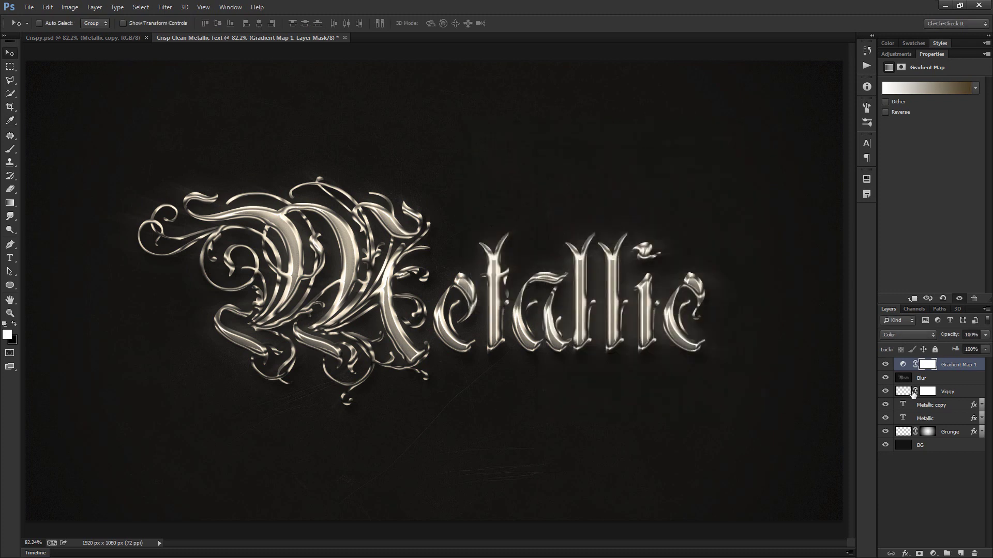
Keep the Gradient Map layer's blend mode at Color and reduce its fill to 52%.
left_click(911, 337)
left_click(911, 317)
left_click_drag(960, 351, 933, 352)
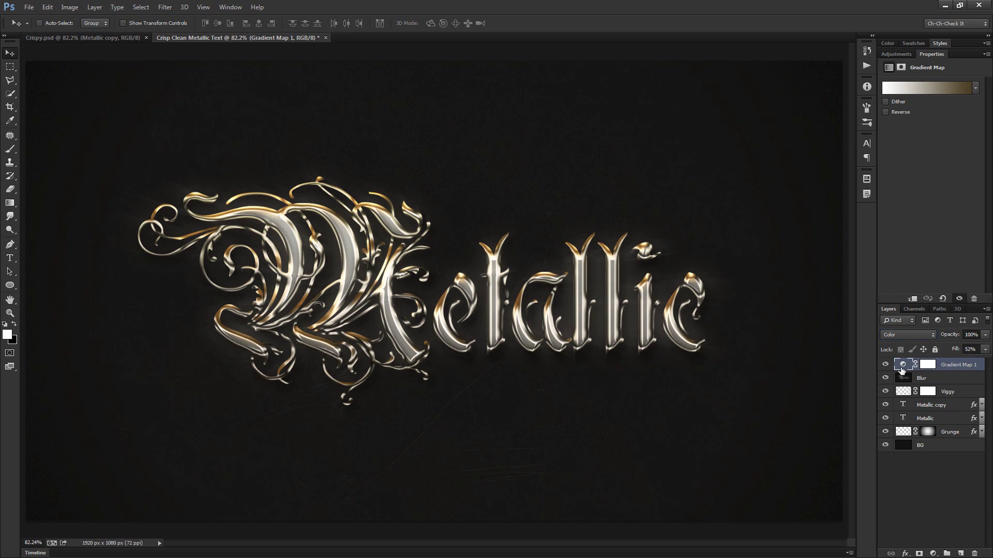
Review the whole artwork in full-screen mode, fitted to the screen.
key("f")
key("f")
key("ctrl+0")
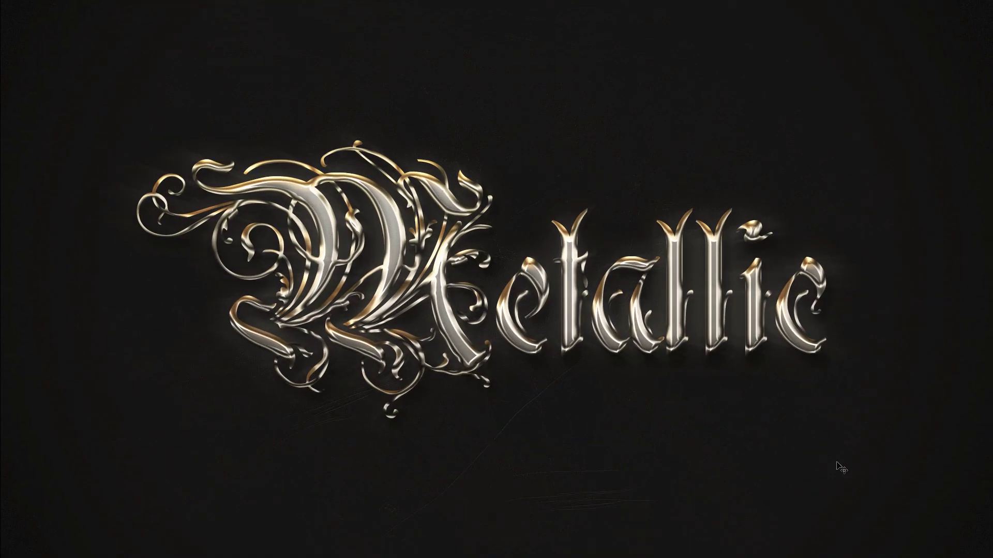